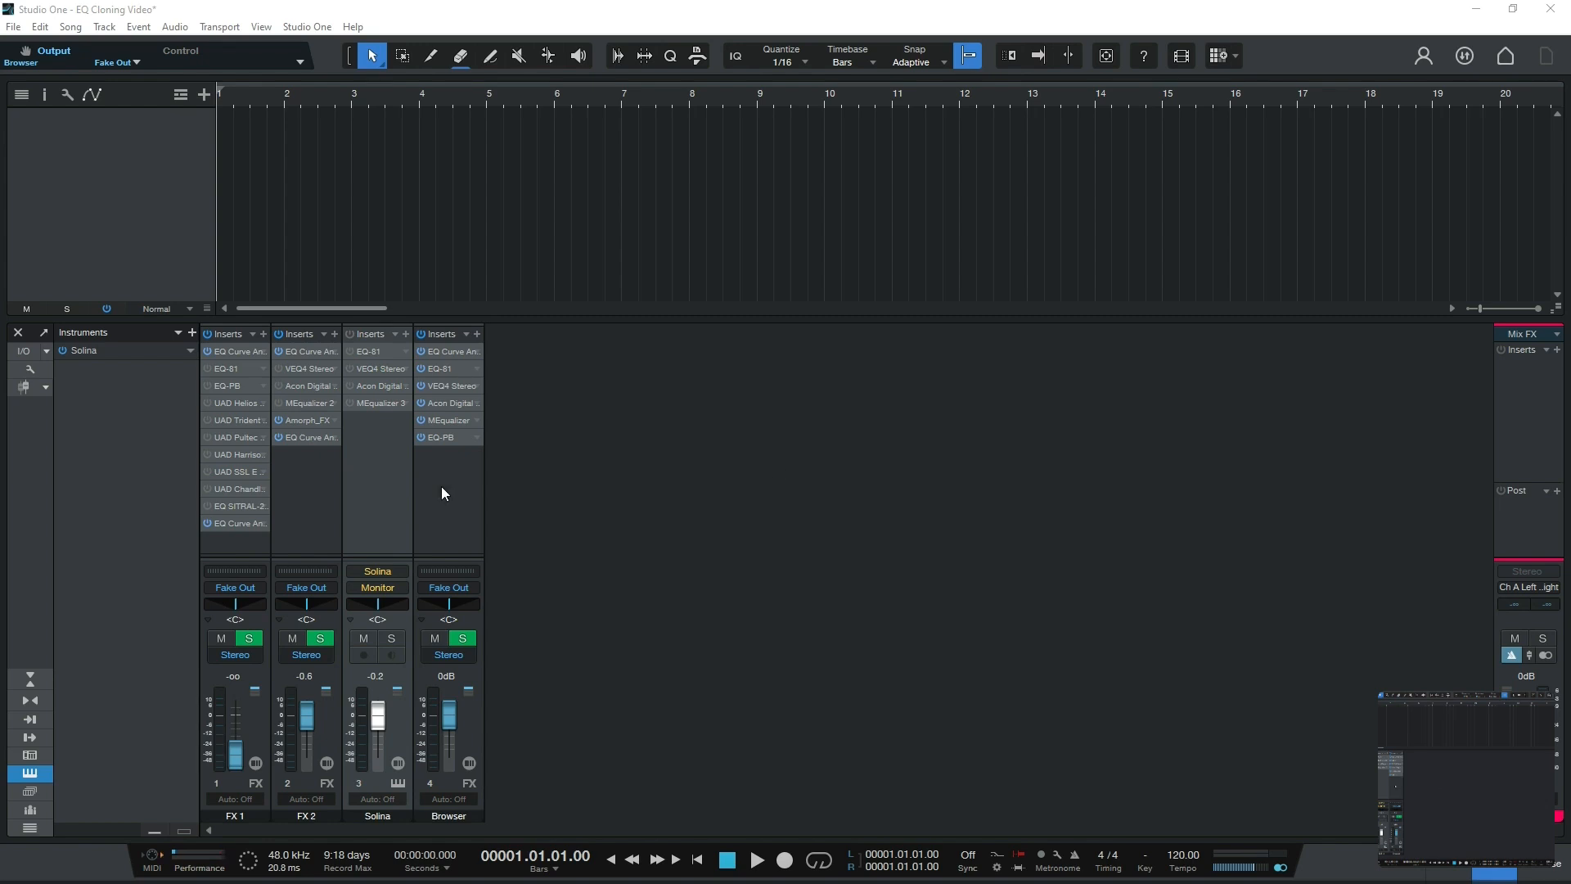
Step: Open the Amorph_FX insert on FX 2, and view the Amorph download page and the clone-eq file listing in the browser
left_click(296, 418)
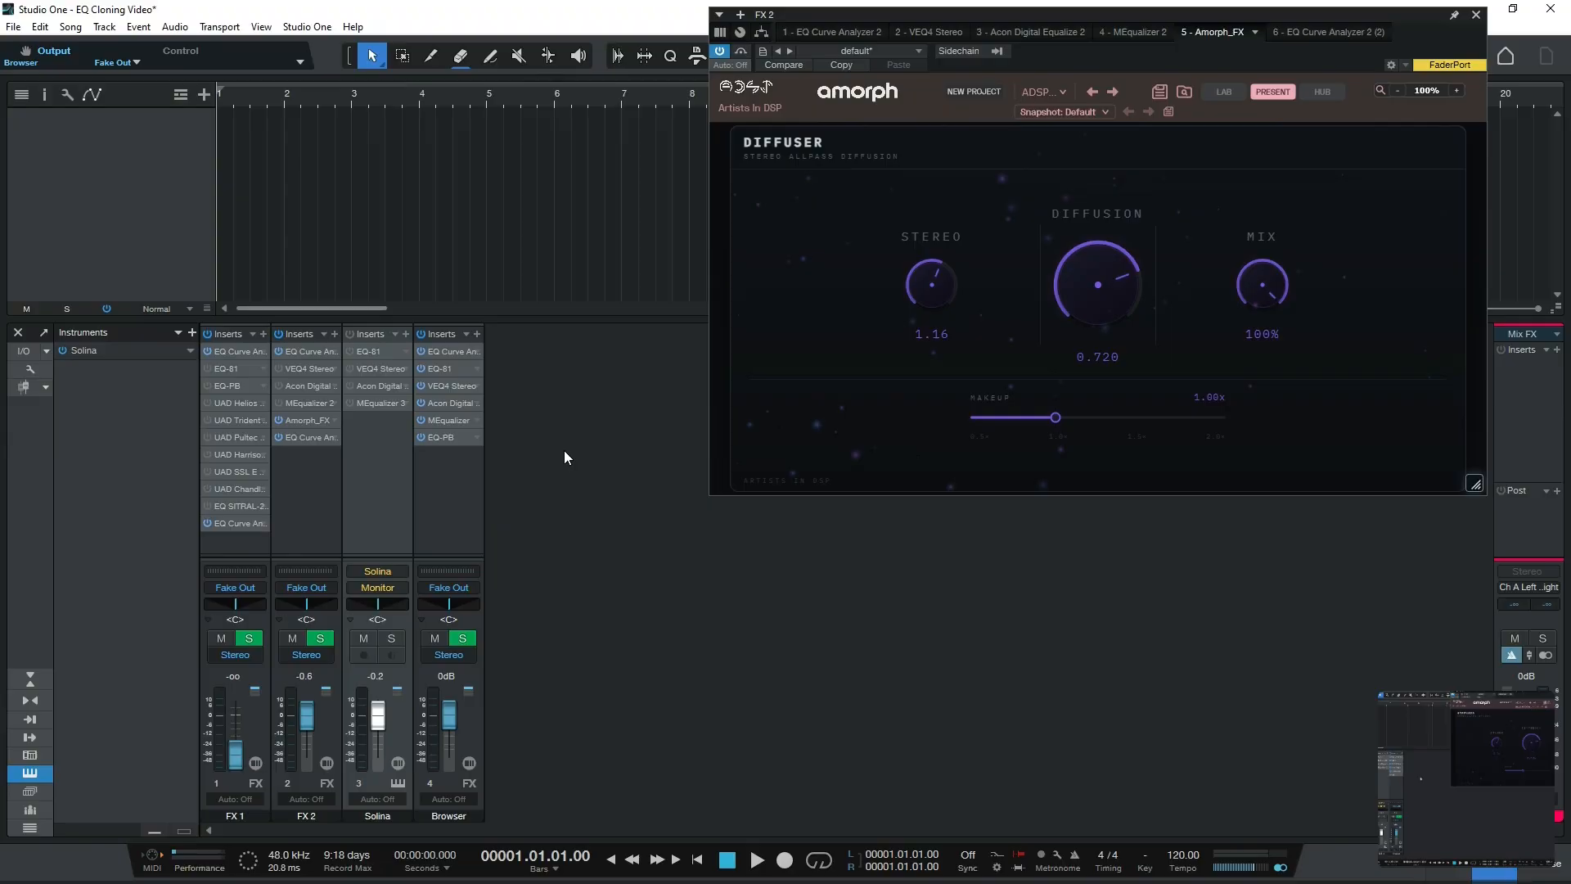
key("super+Tab")
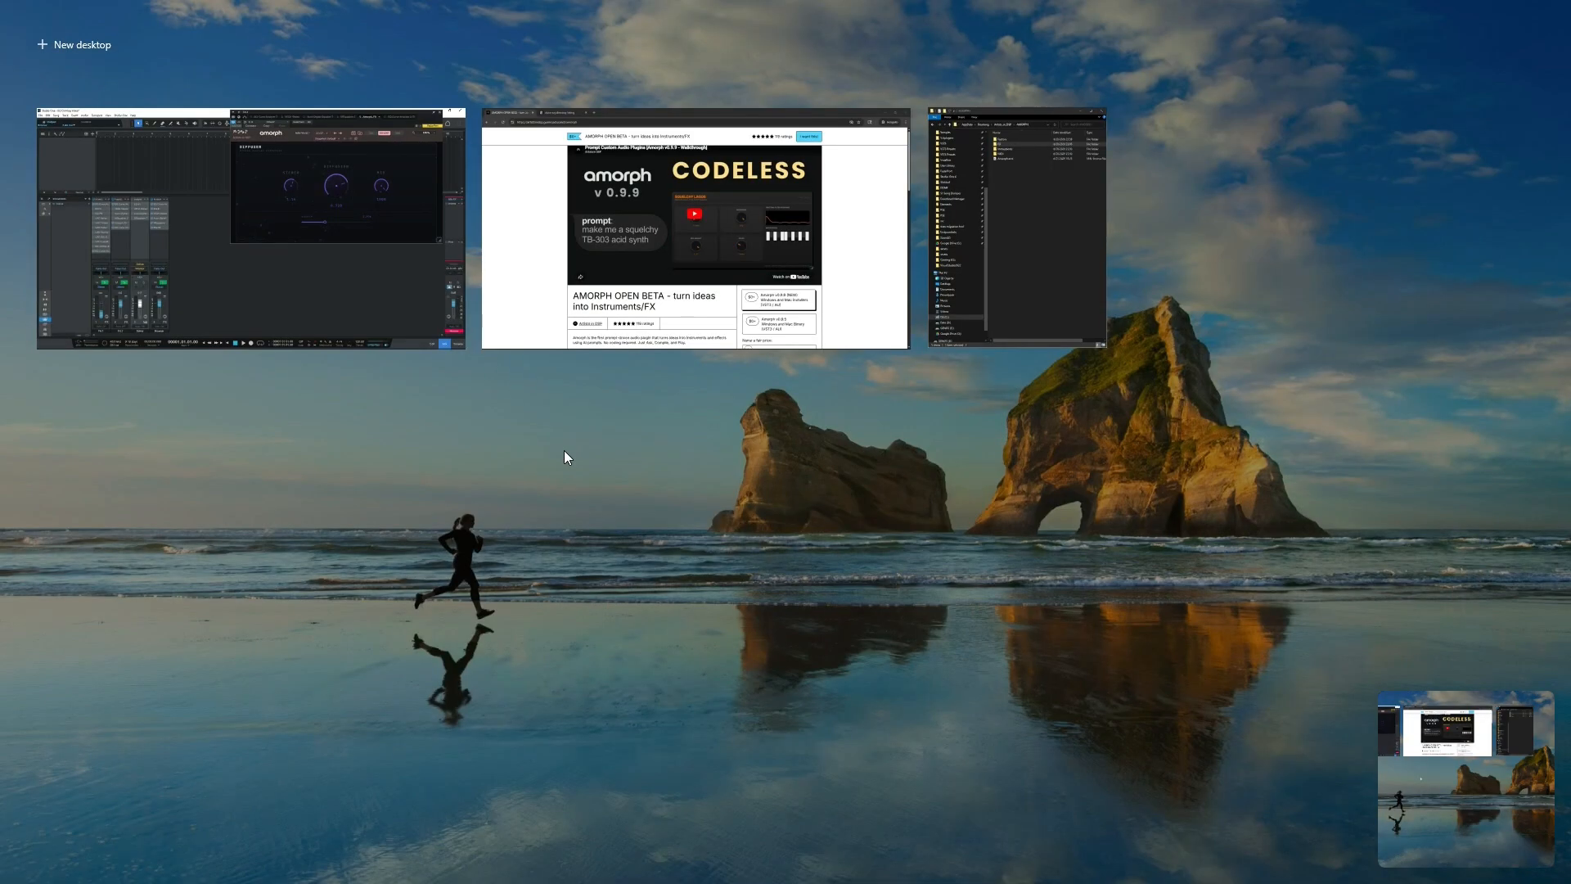
left_click(526, 258)
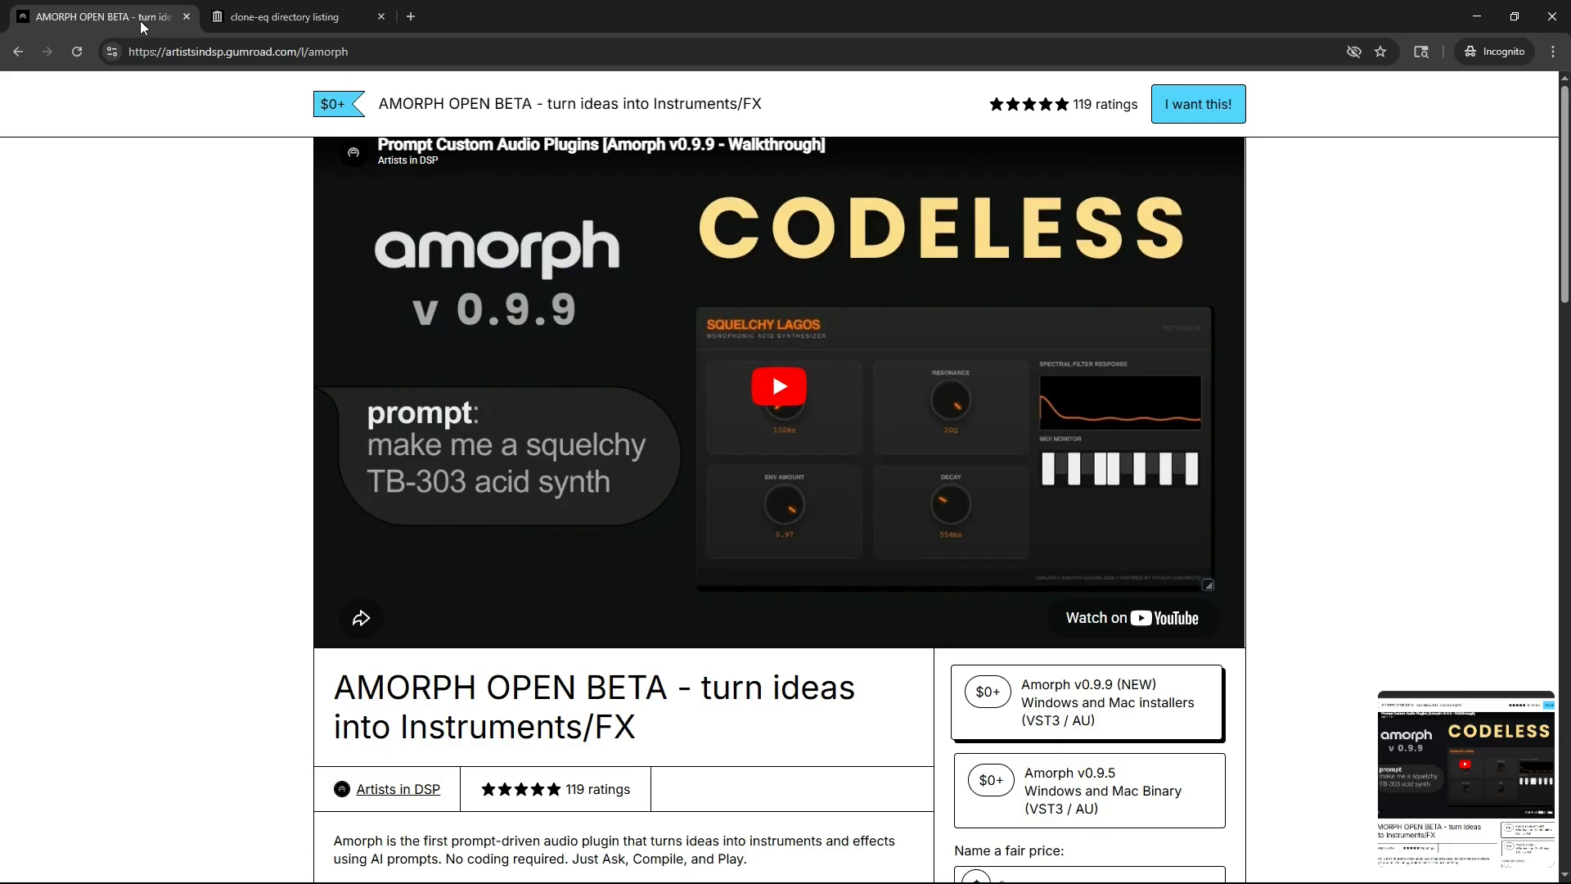
scroll(728, 470, "down", 2)
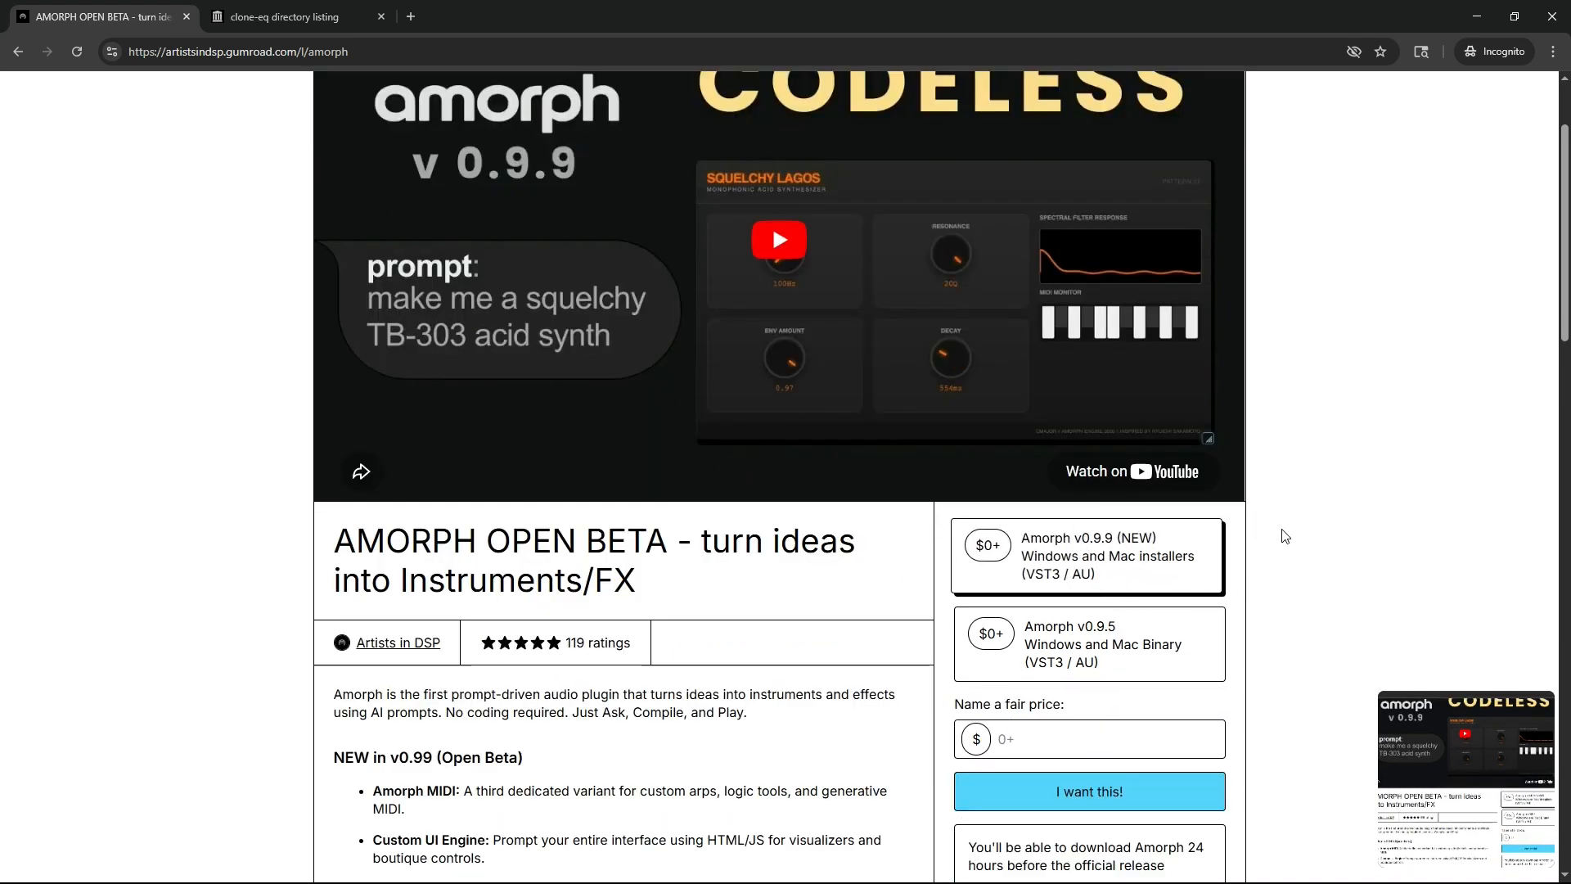
scroll(1292, 535, "up", 2)
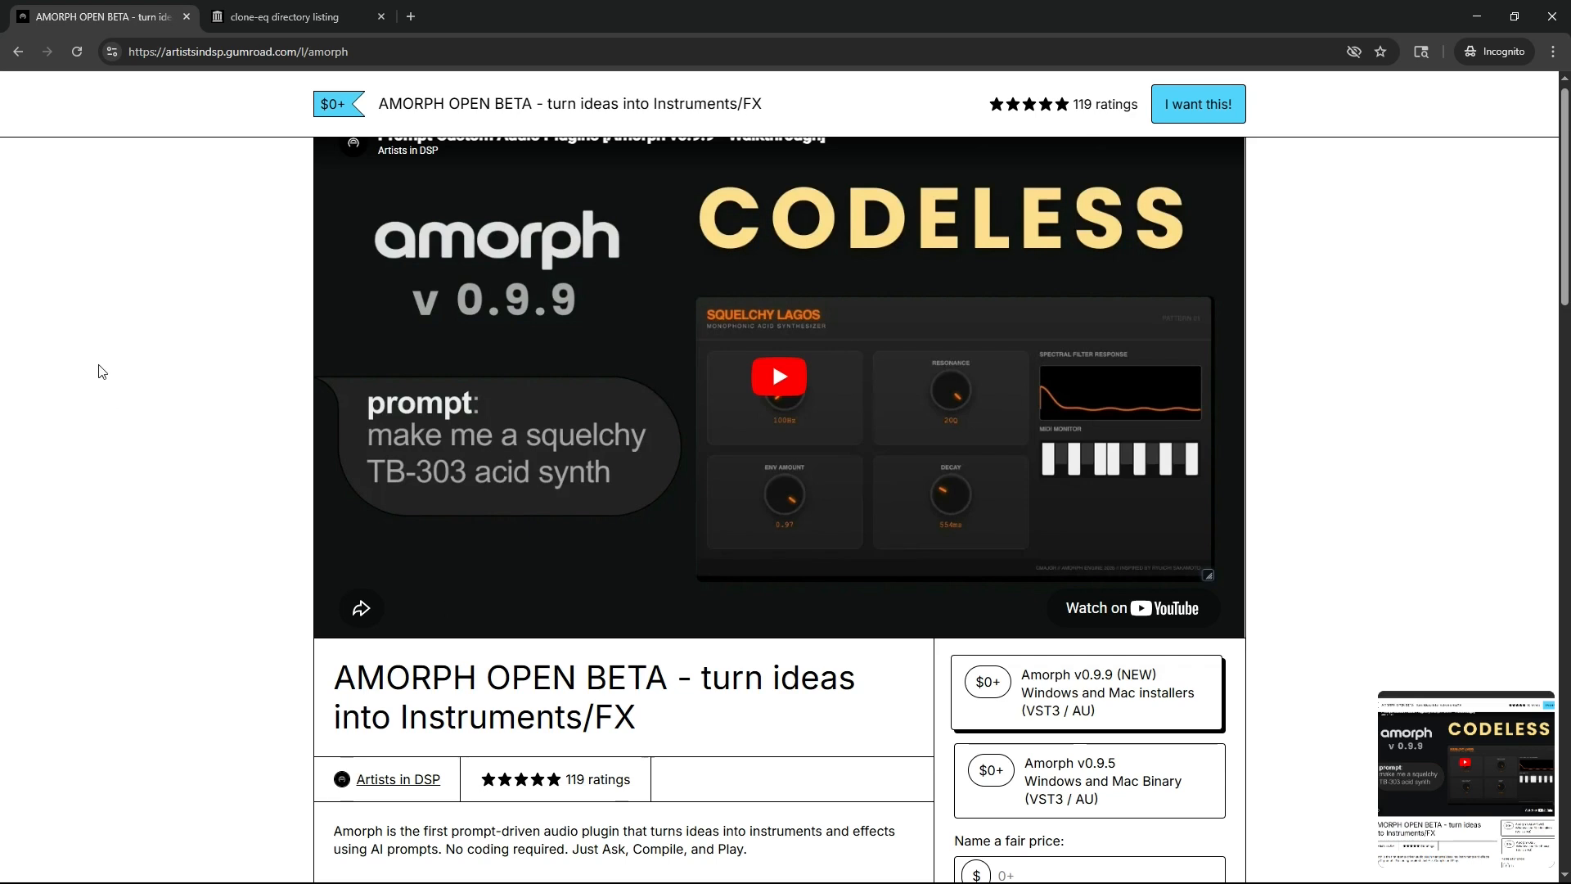
left_click(273, 18)
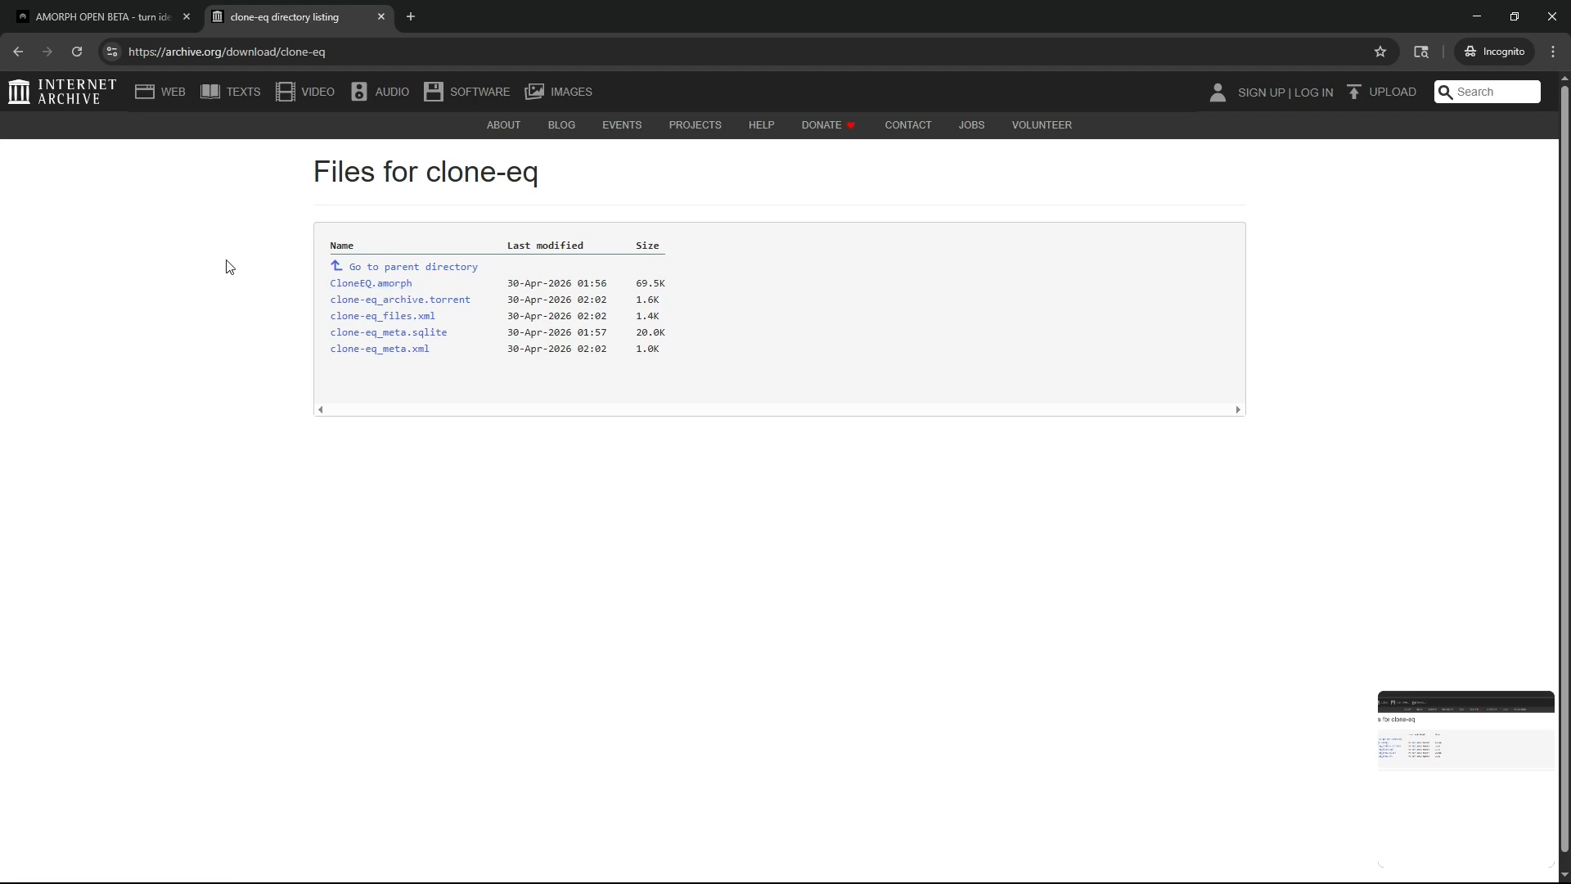
left_click(1477, 16)
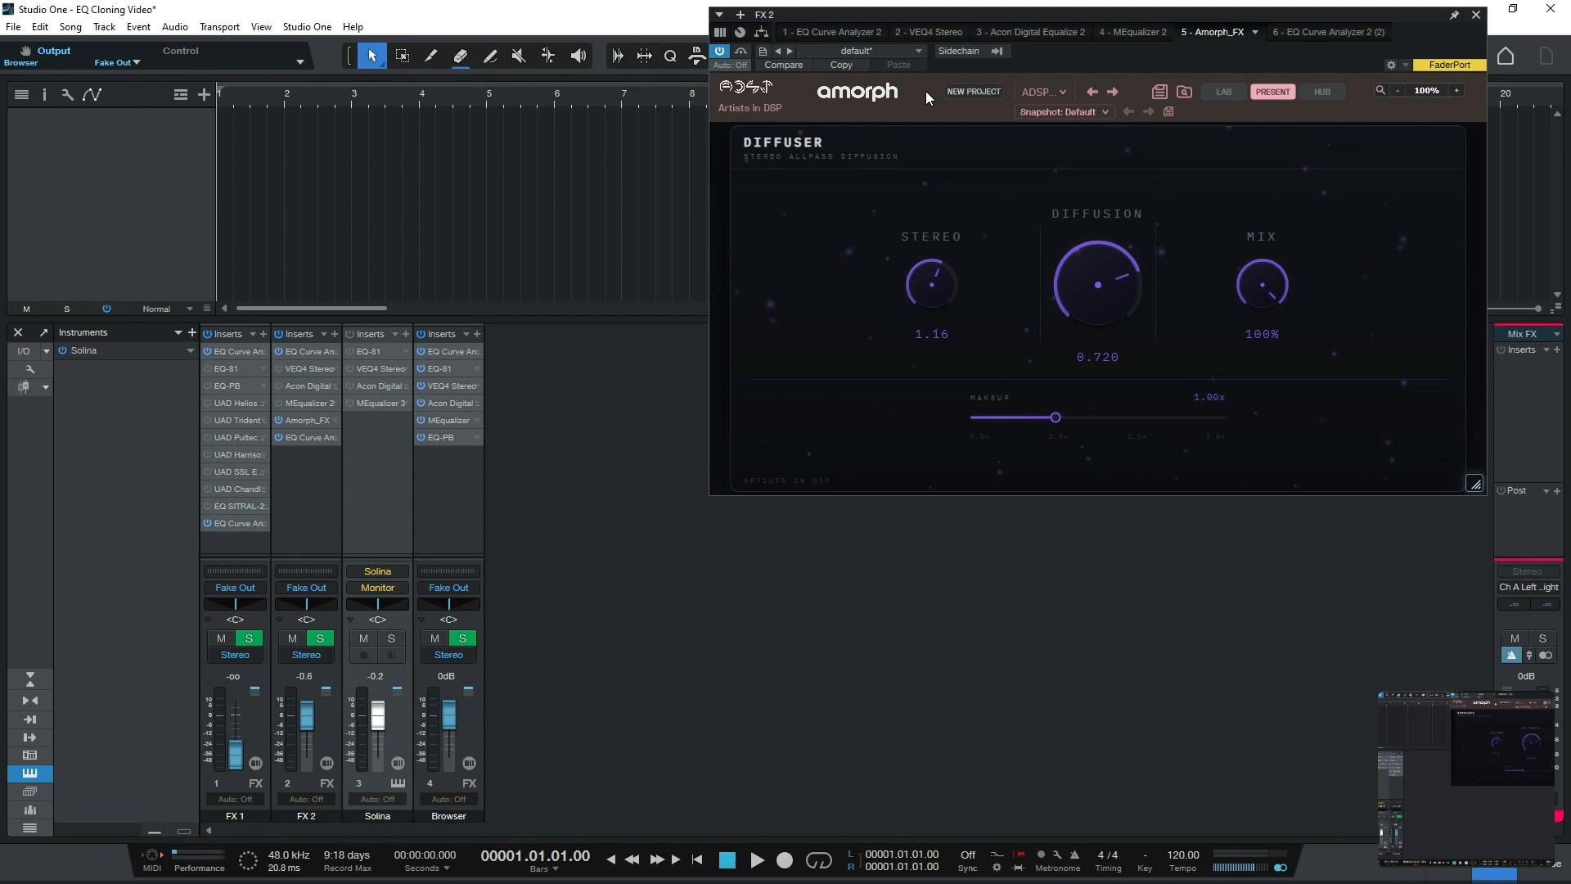
Step: Open Amorph's data folder and place the CloneEQ.amorph file in the FX\User subfolder
left_click(1185, 94)
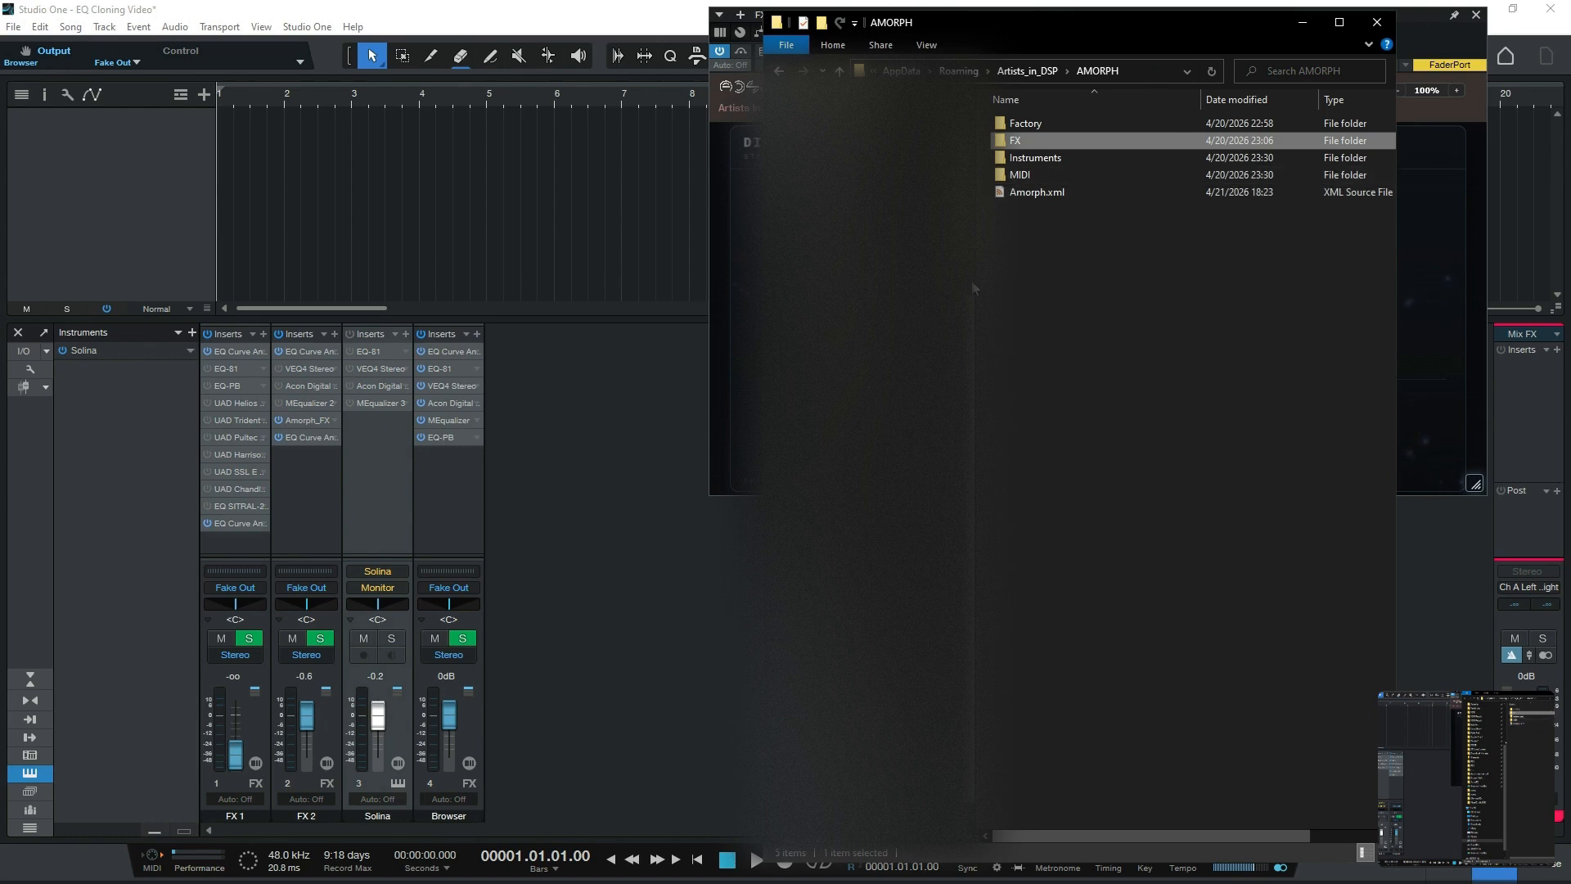
left_click_drag(983, 263, 660, 245)
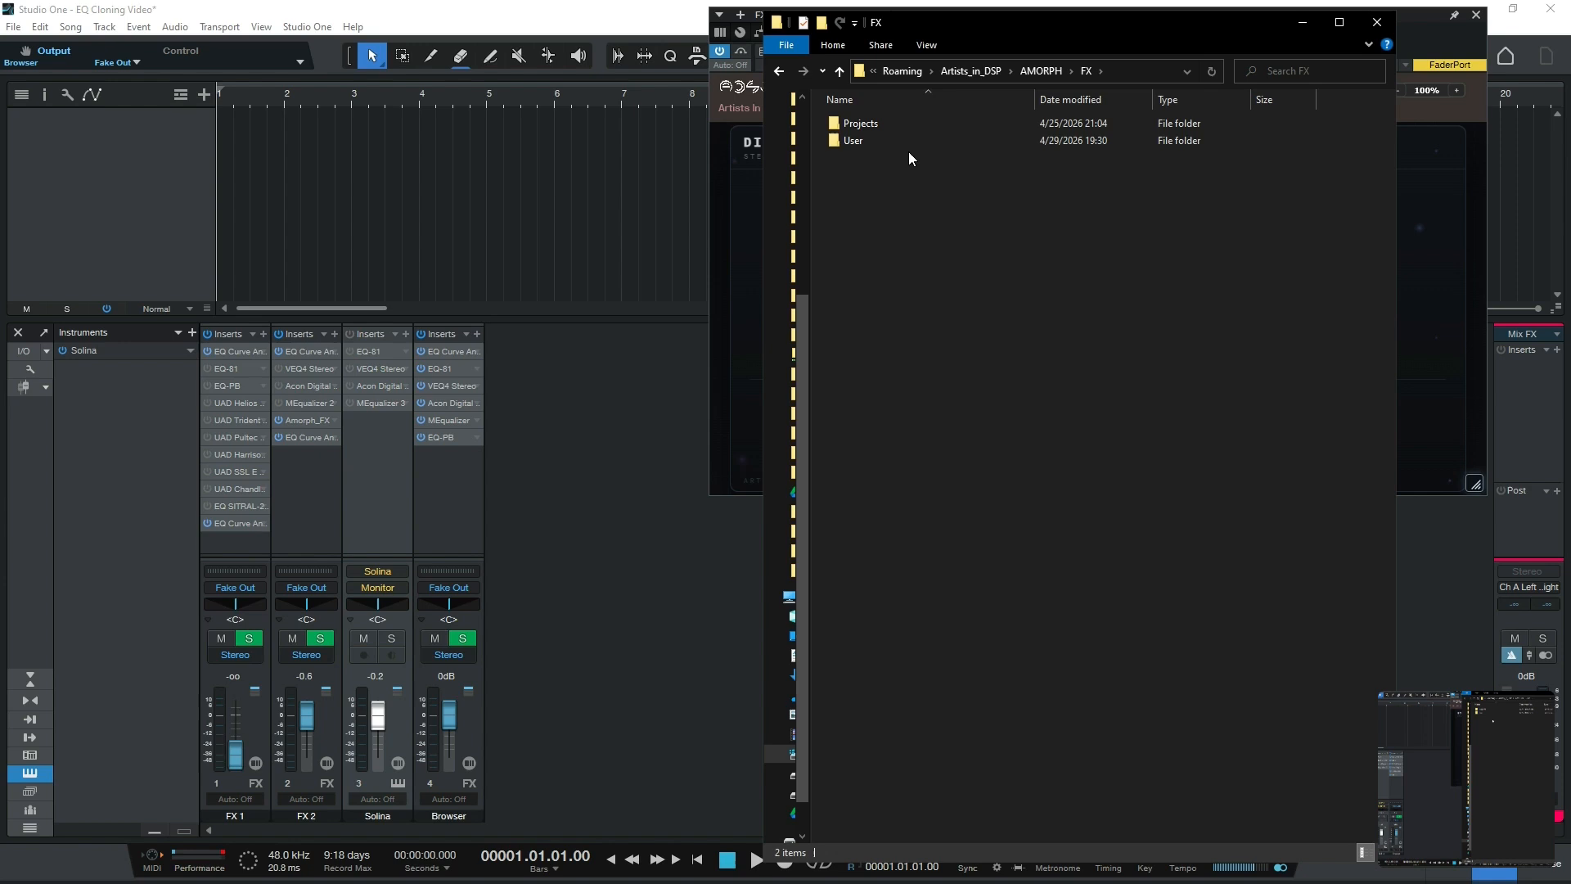
left_click(1115, 67)
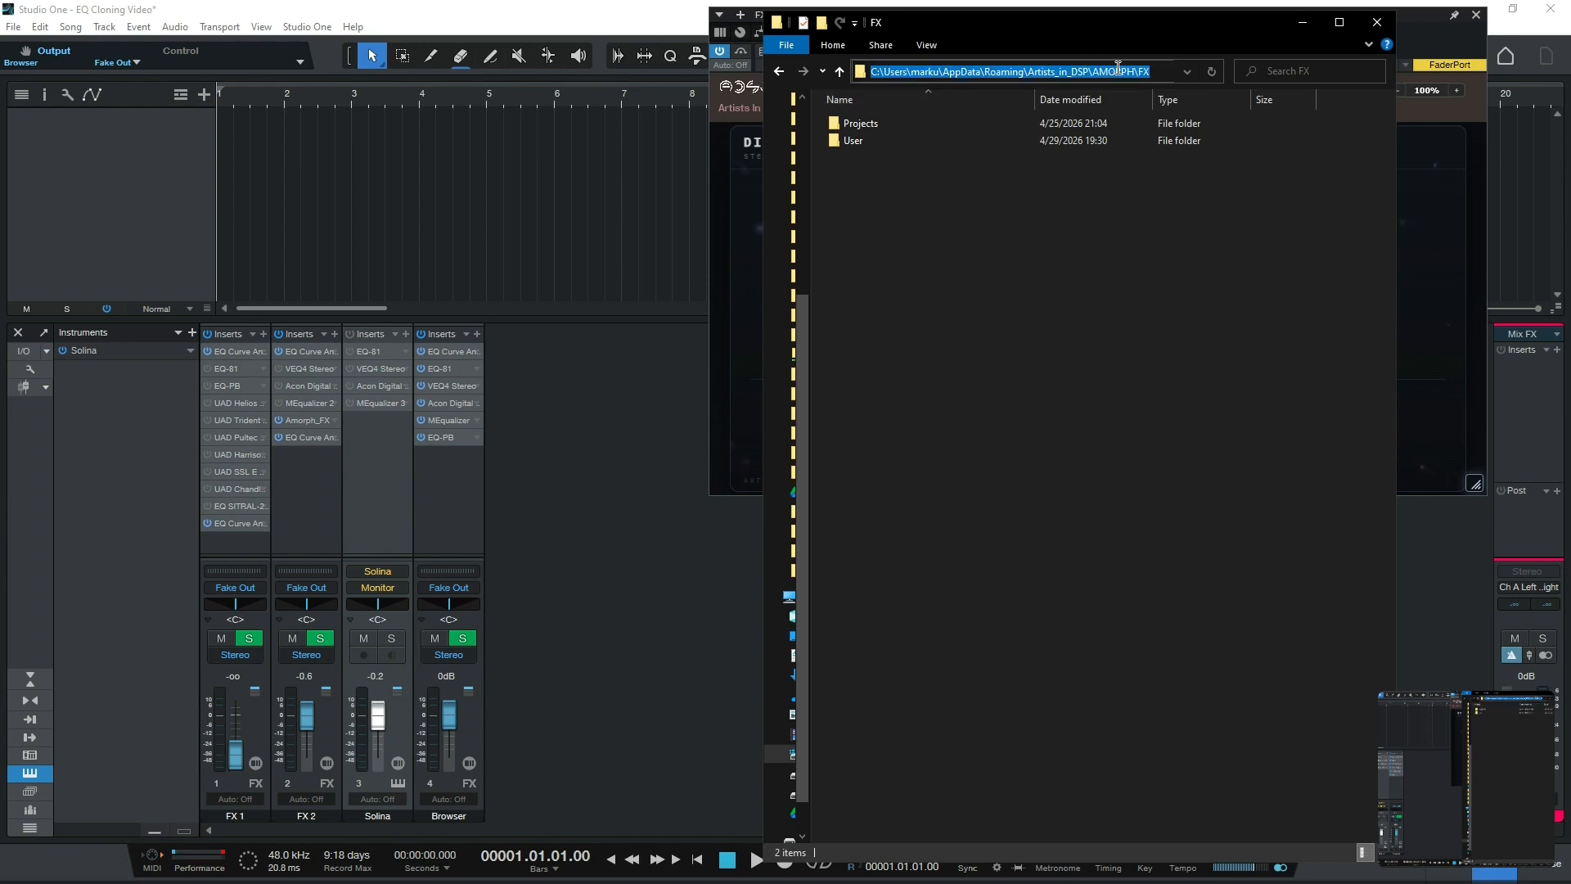
left_click(1067, 75)
left_click(857, 139)
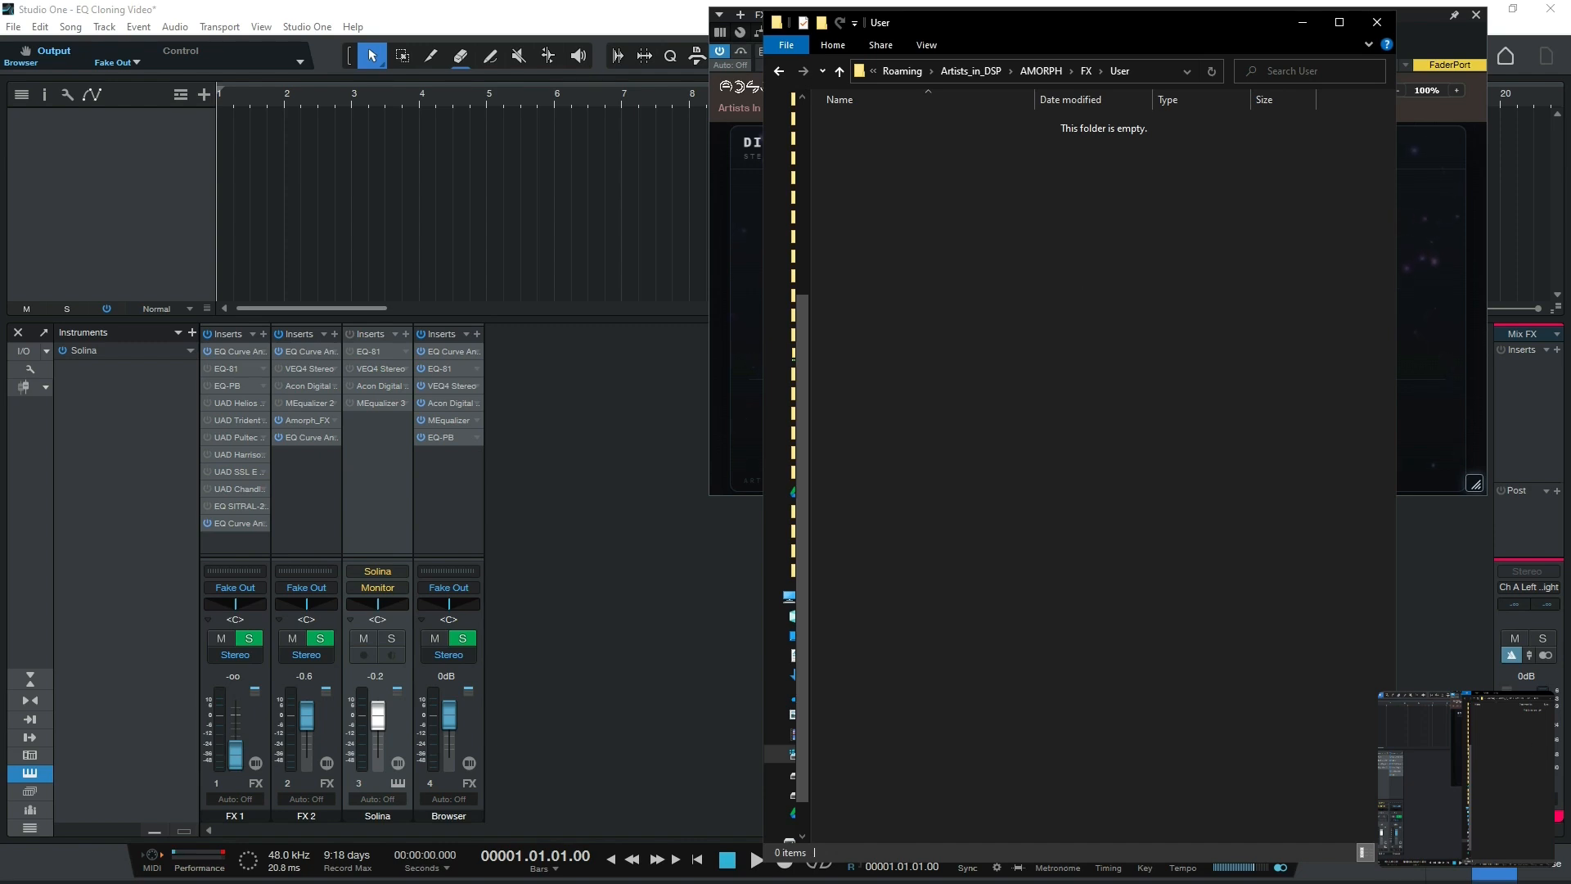
left_click_drag(1238, 750, 1055, 511)
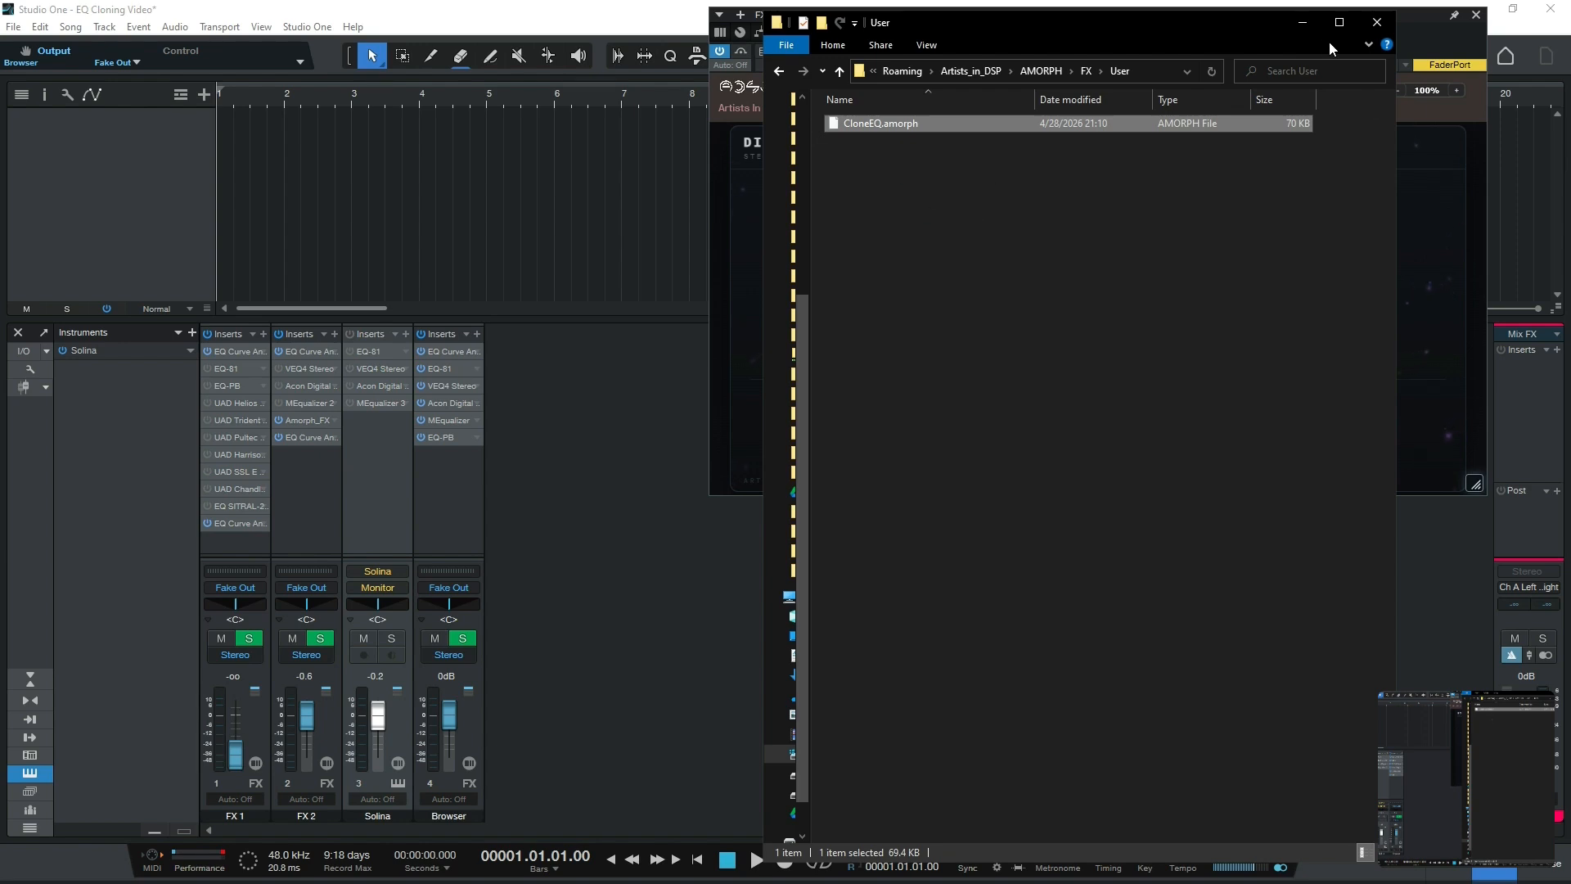
left_click(1308, 26)
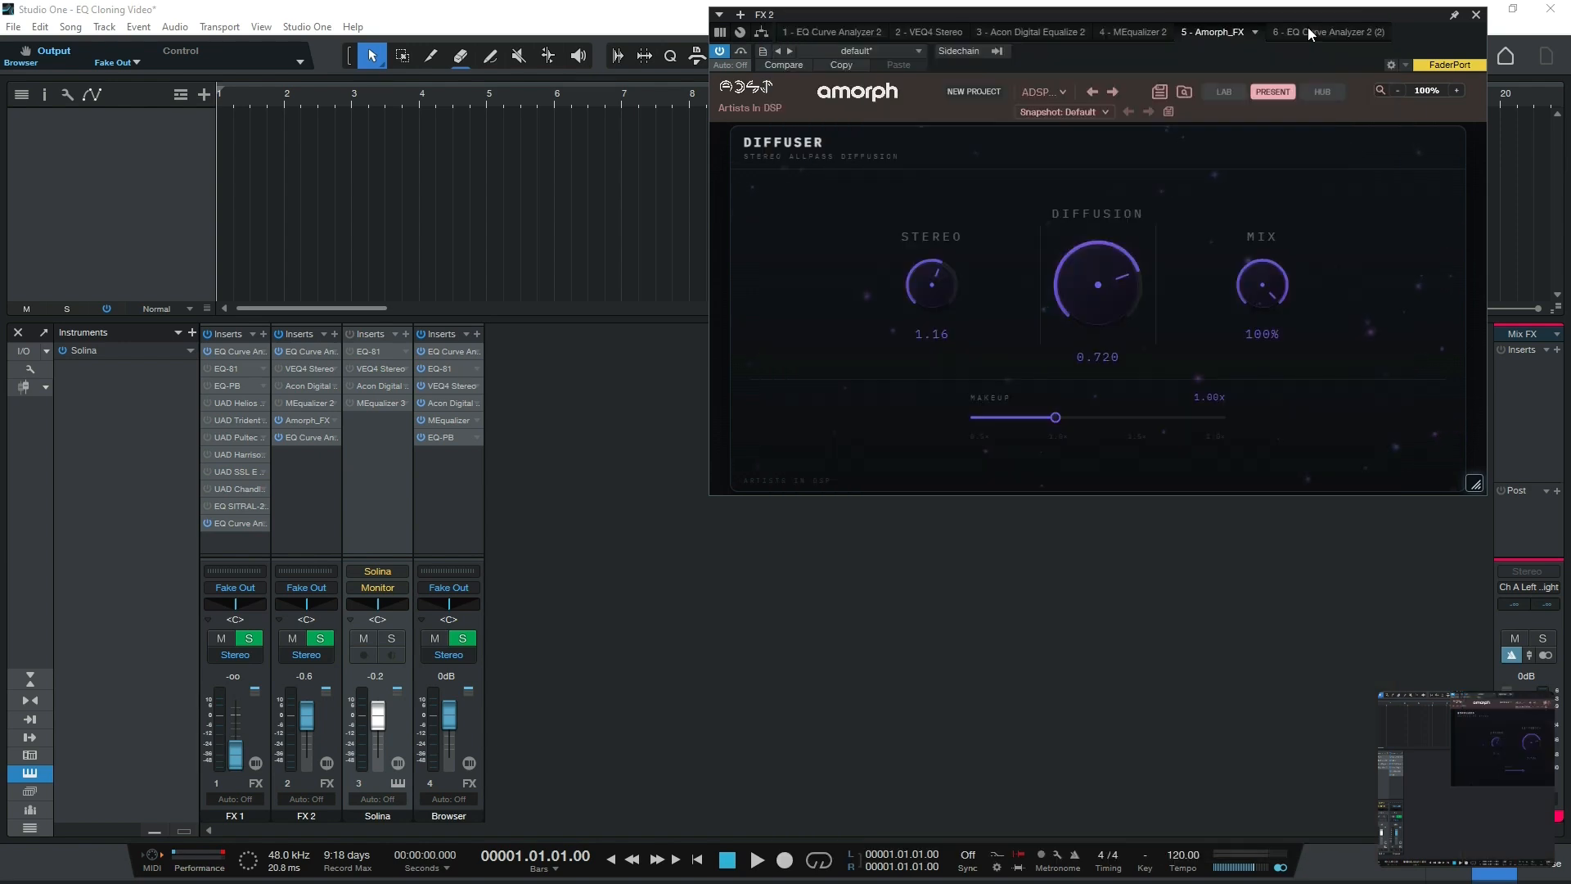
Step: Load the CloneEQ user project in Amorph and view its list of EQ snapshots
left_click(1065, 91)
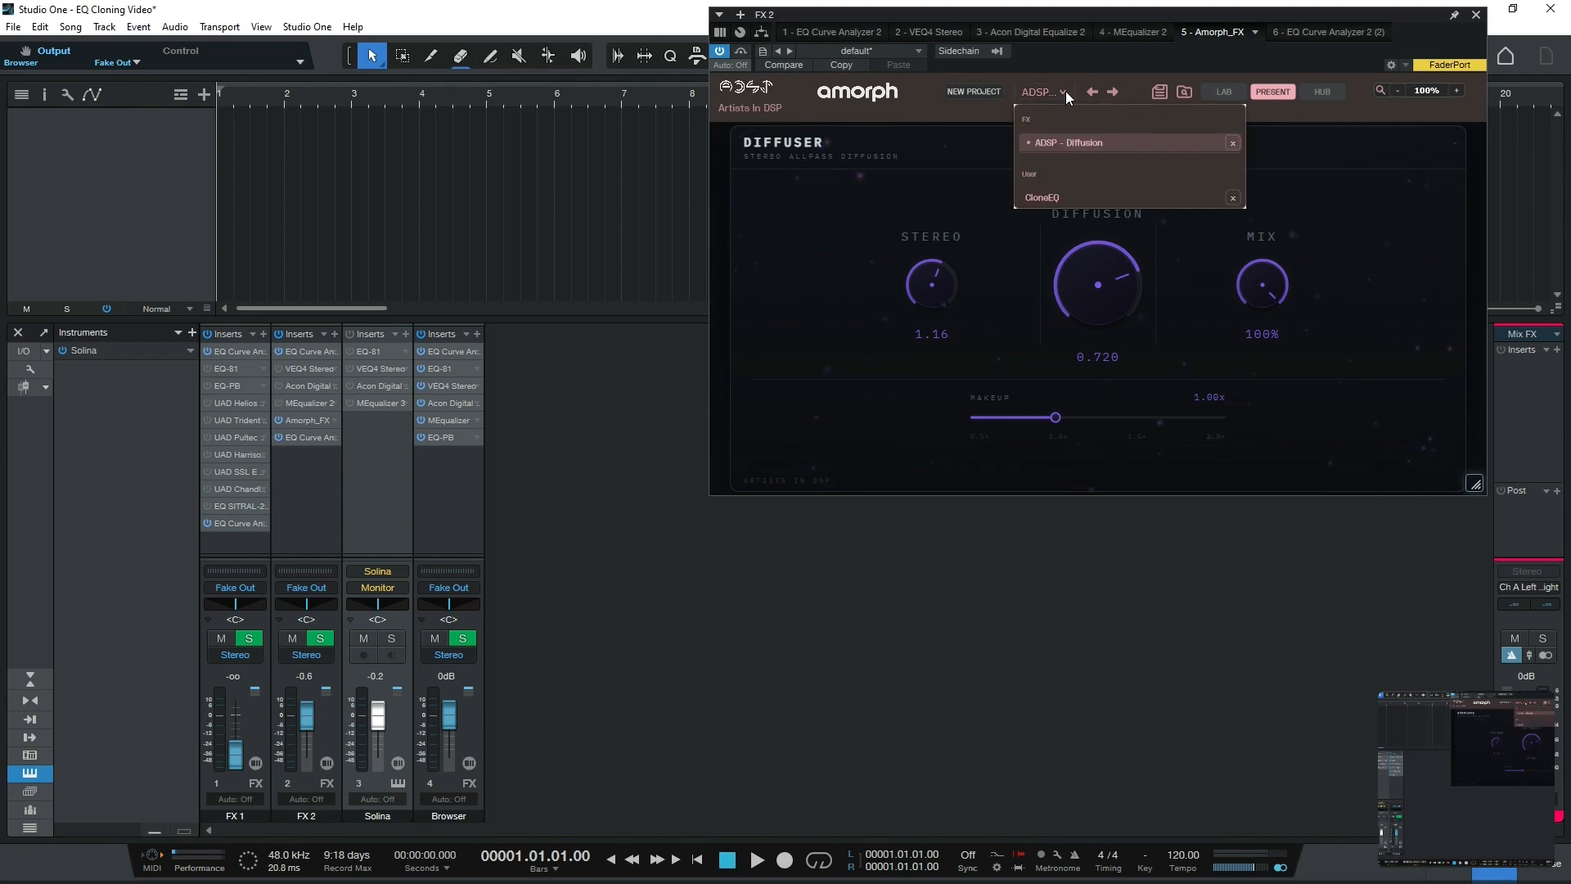
left_click(1043, 196)
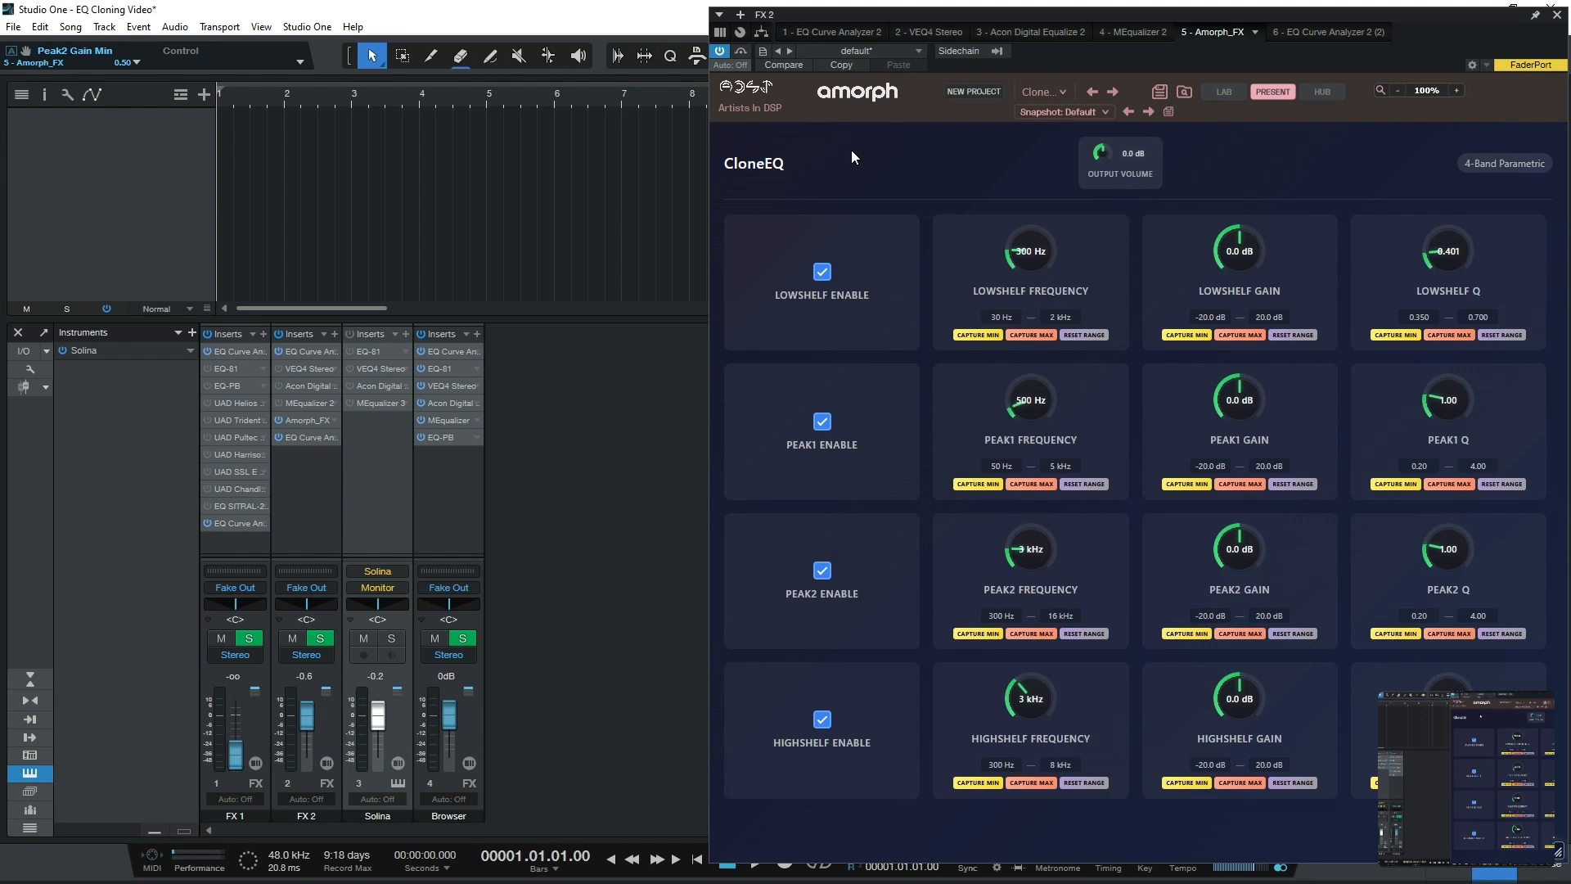
left_click(1069, 112)
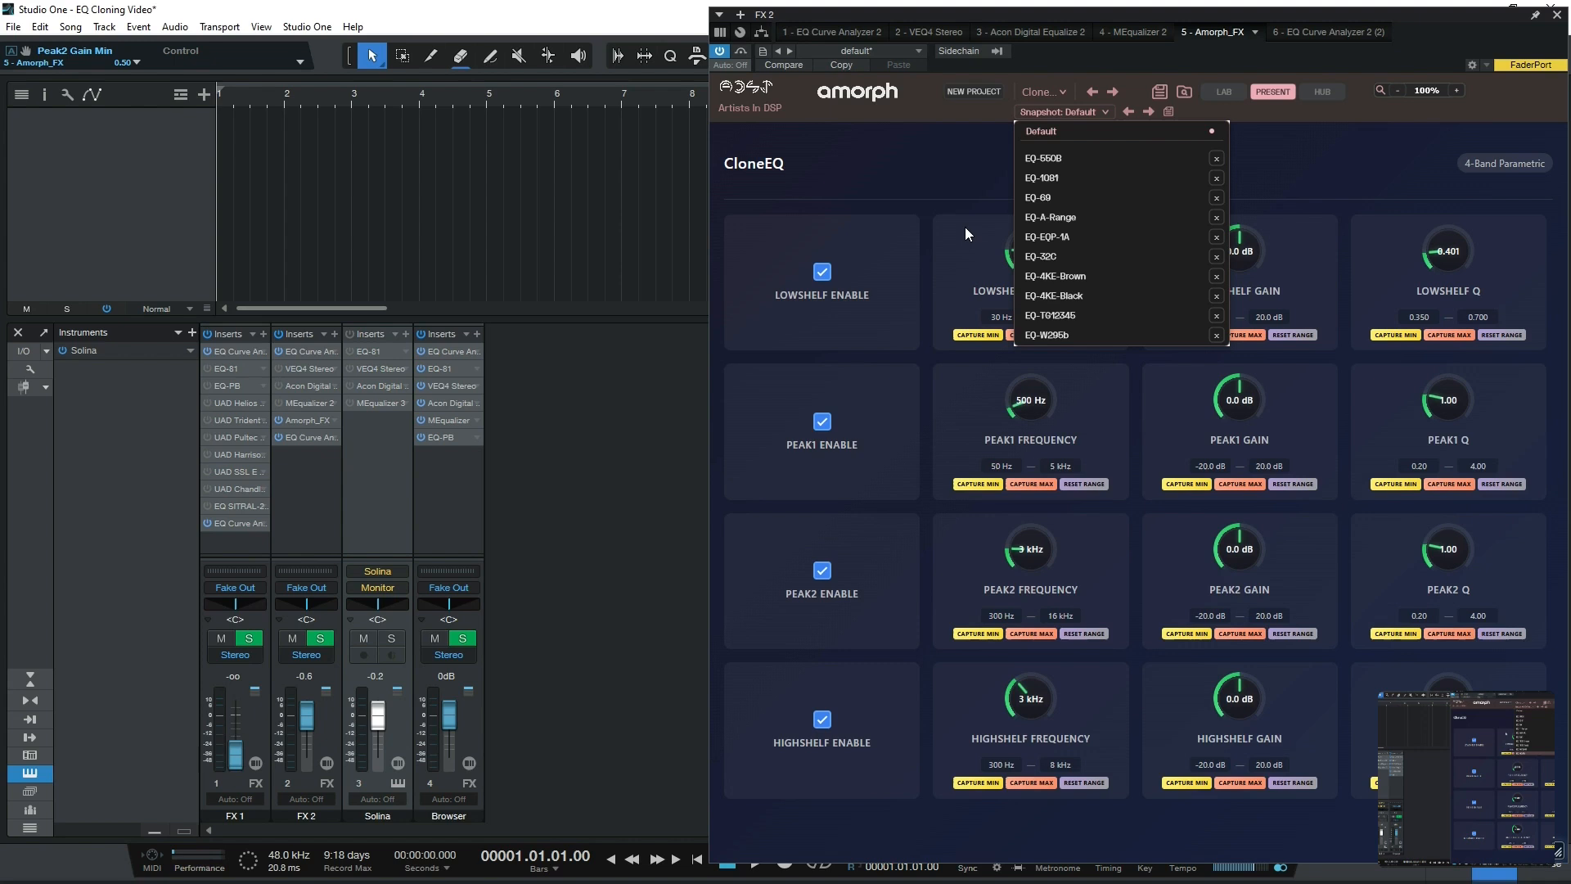
left_click(923, 164)
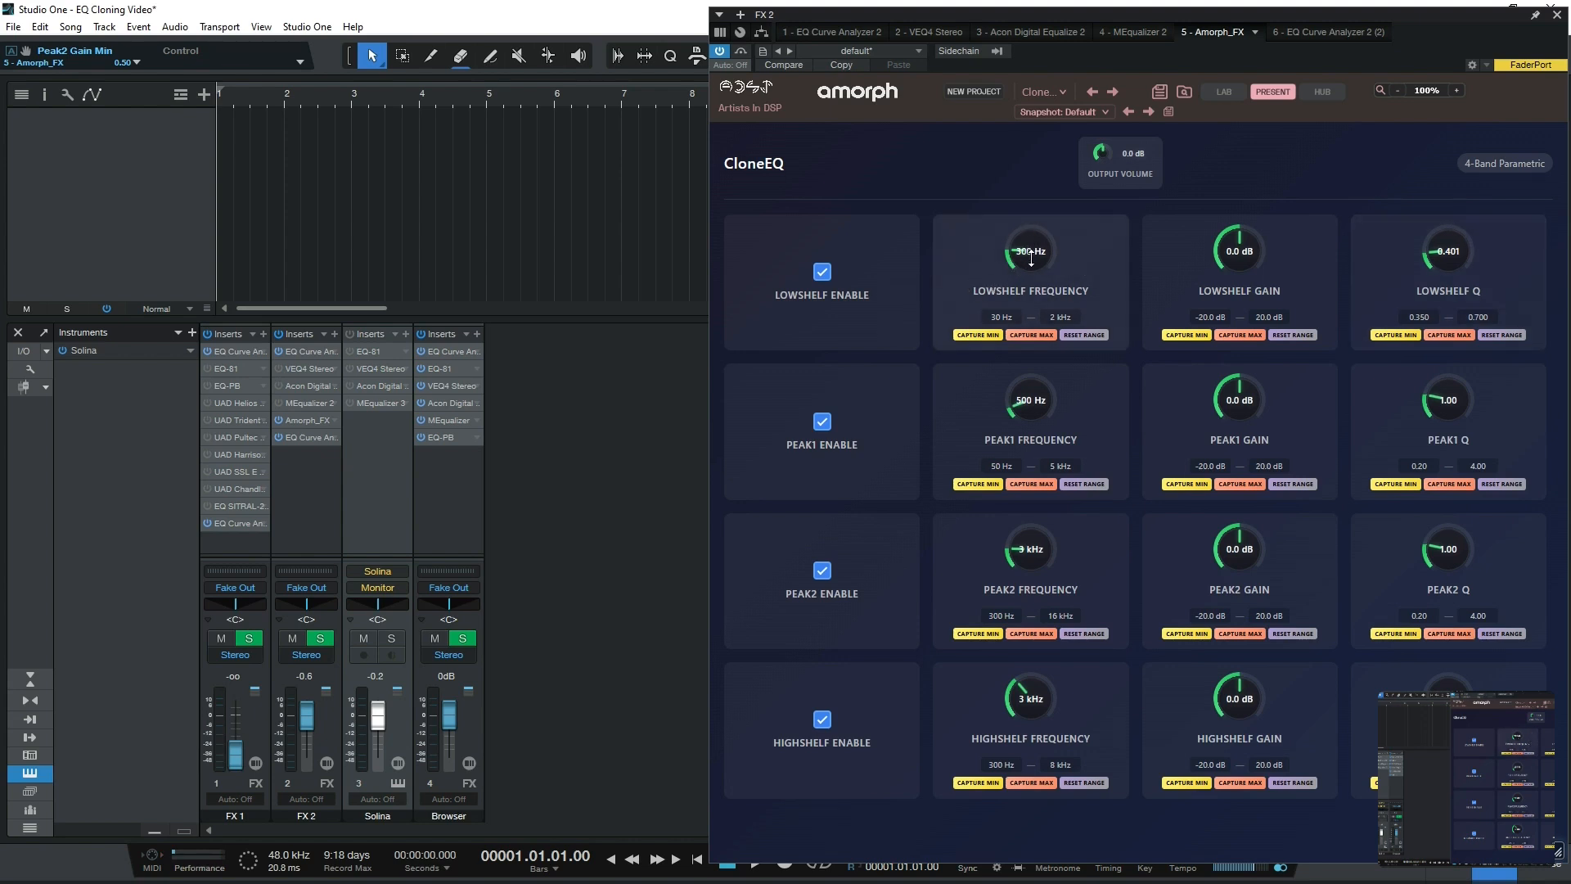
Step: Try CloneEQ's LowShelf frequency at 532 Hz and bring it back to about 297 Hz
left_click_drag(1031, 258, 993, 309)
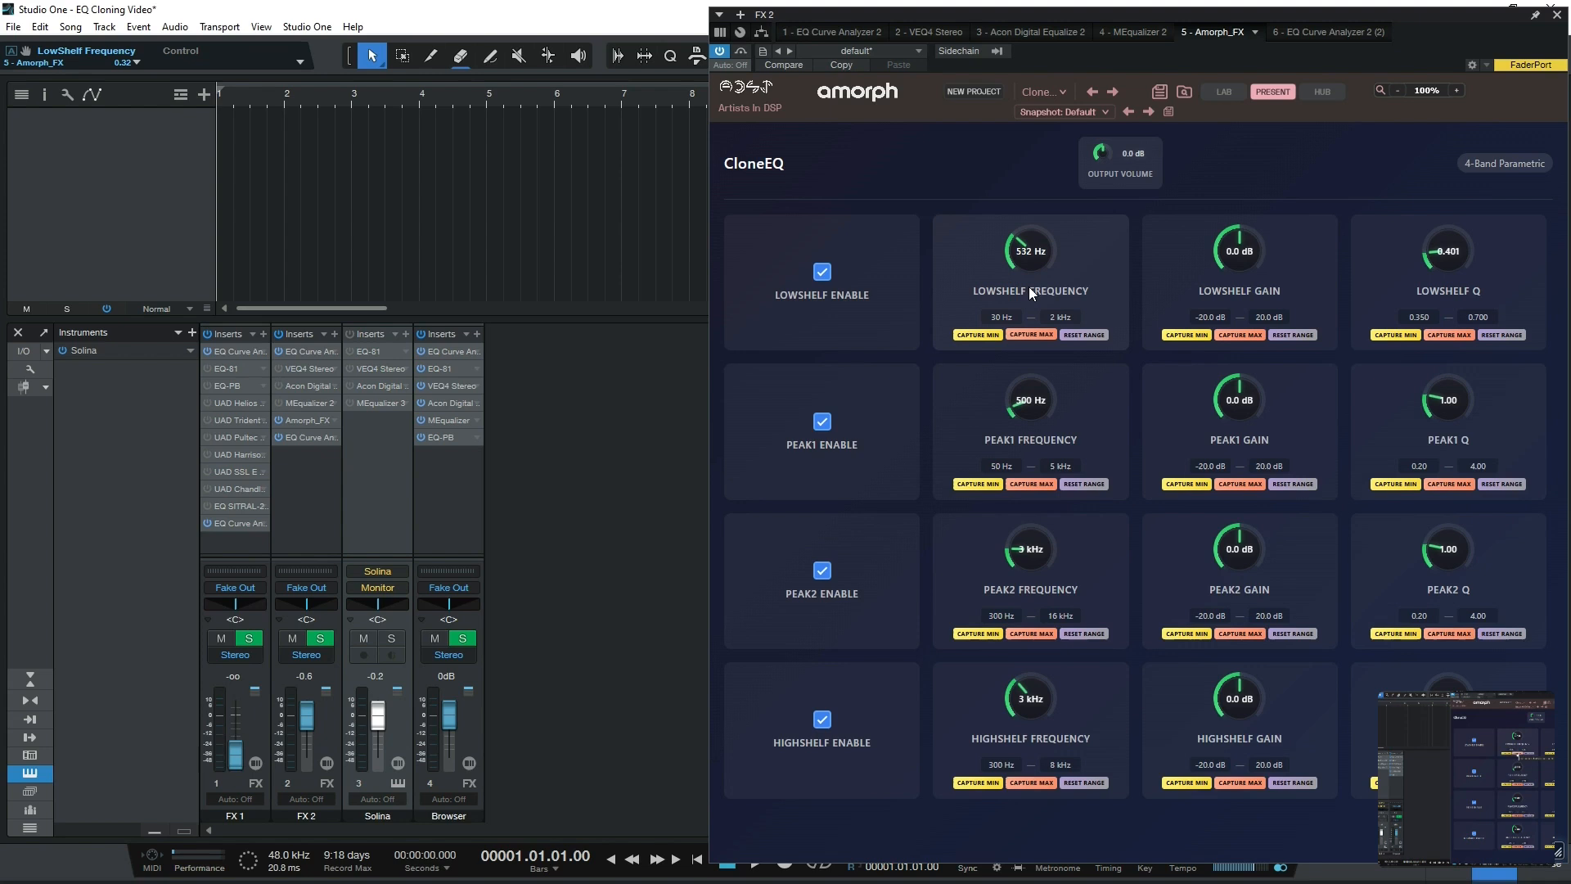
mouse_move(1024, 259)
left_mouse_down()
mouse_move(1018, 278)
mouse_move(1023, 243)
mouse_move(1023, 260)
left_mouse_up()
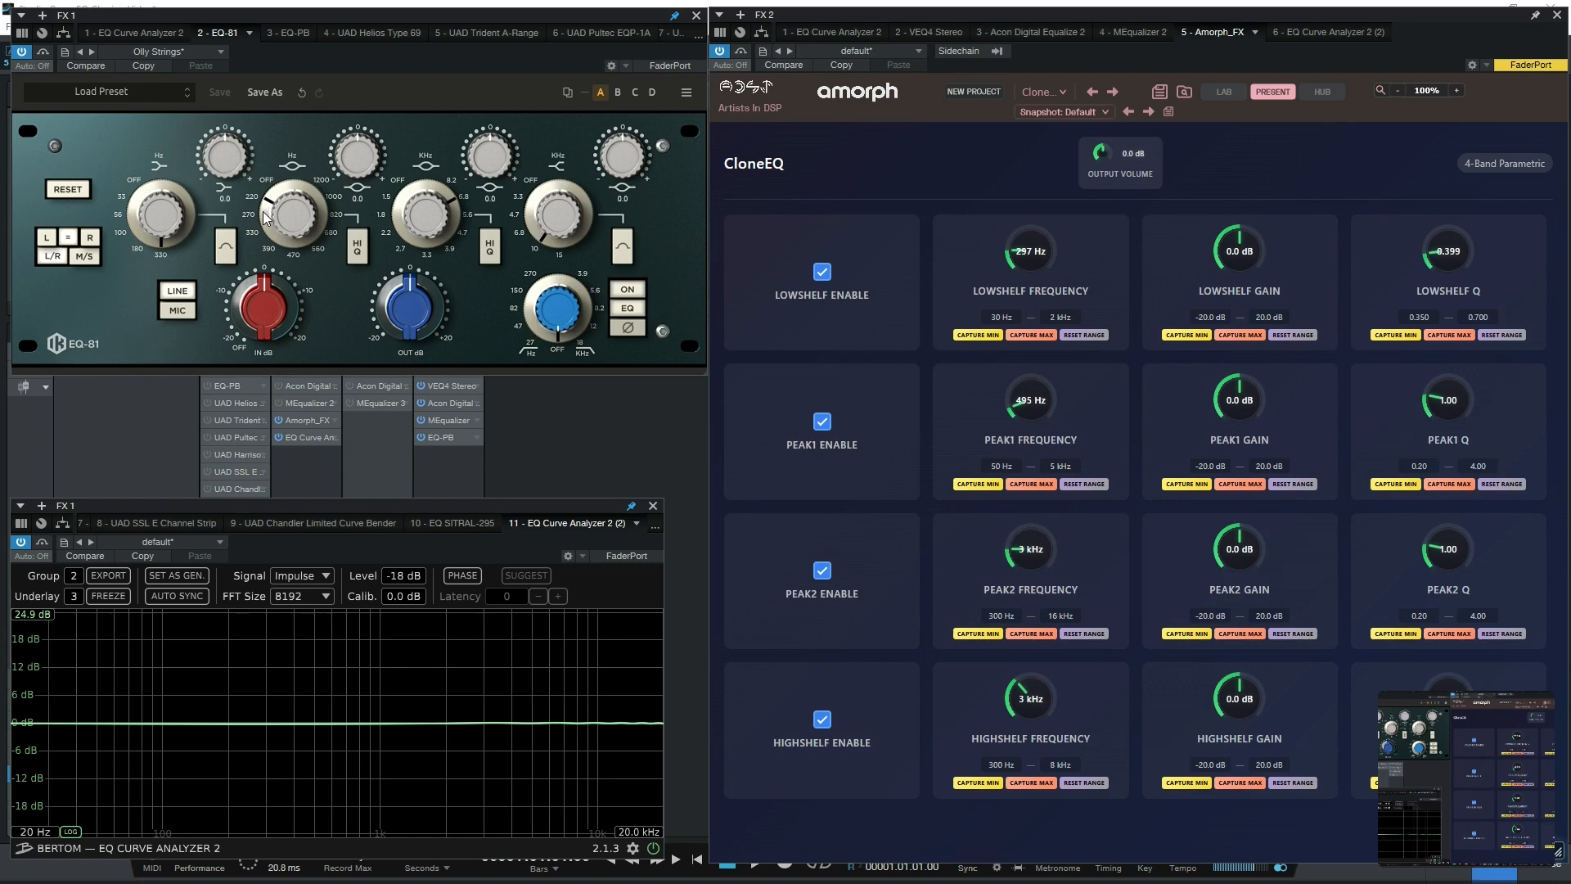
Step: On the EQ-81, set the low-shelf gain to 10.0 and its frequency to 33 Hz
left_click_drag(237, 172, 251, 15)
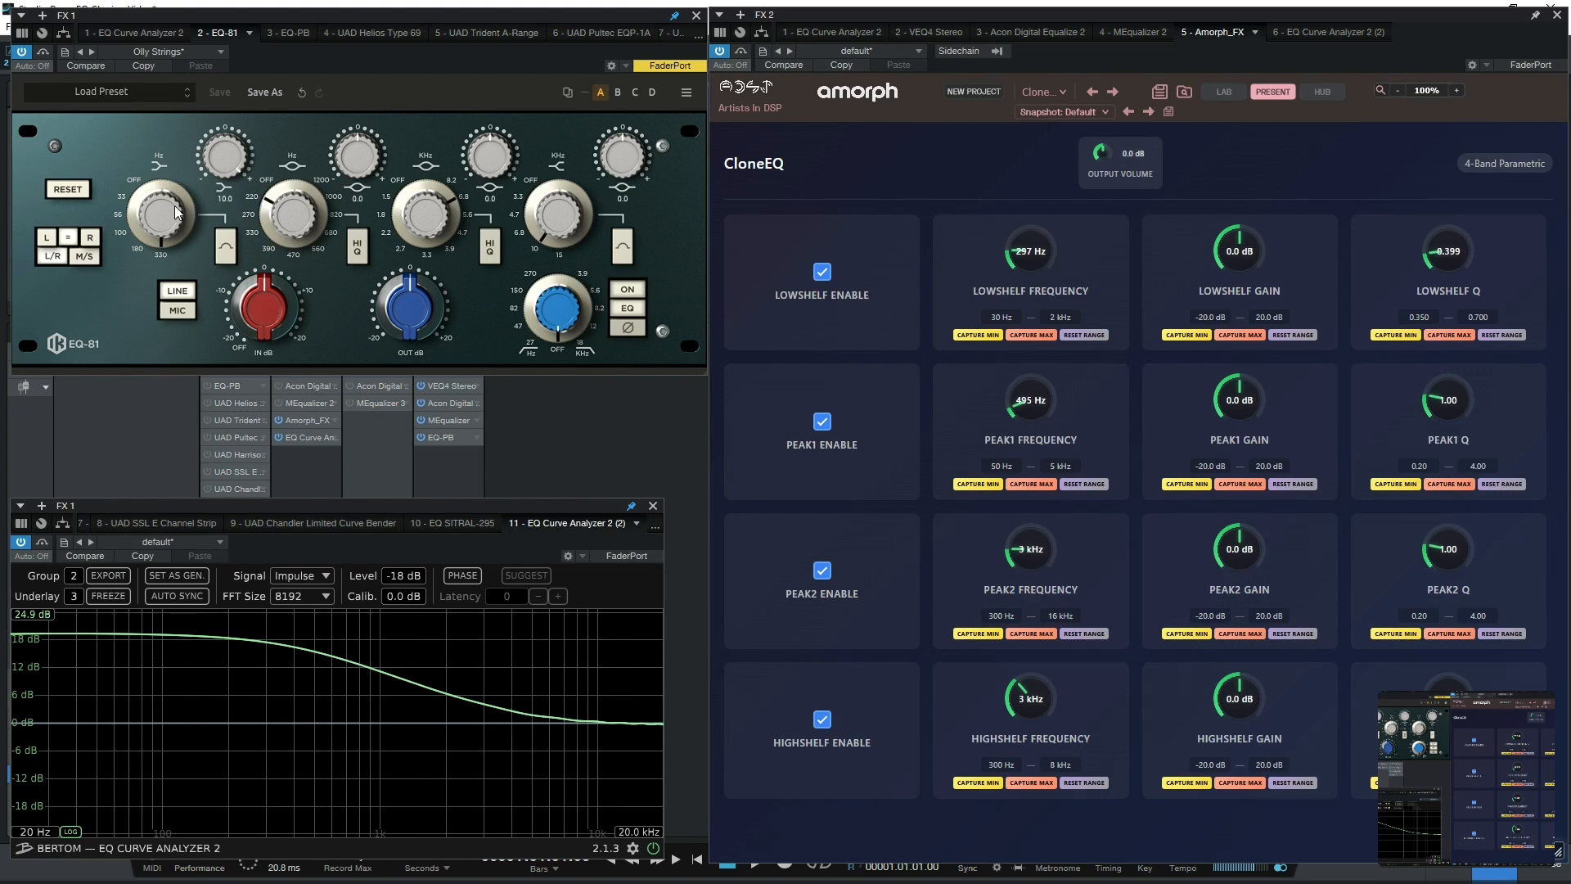
left_click_drag(184, 226, 184, 69)
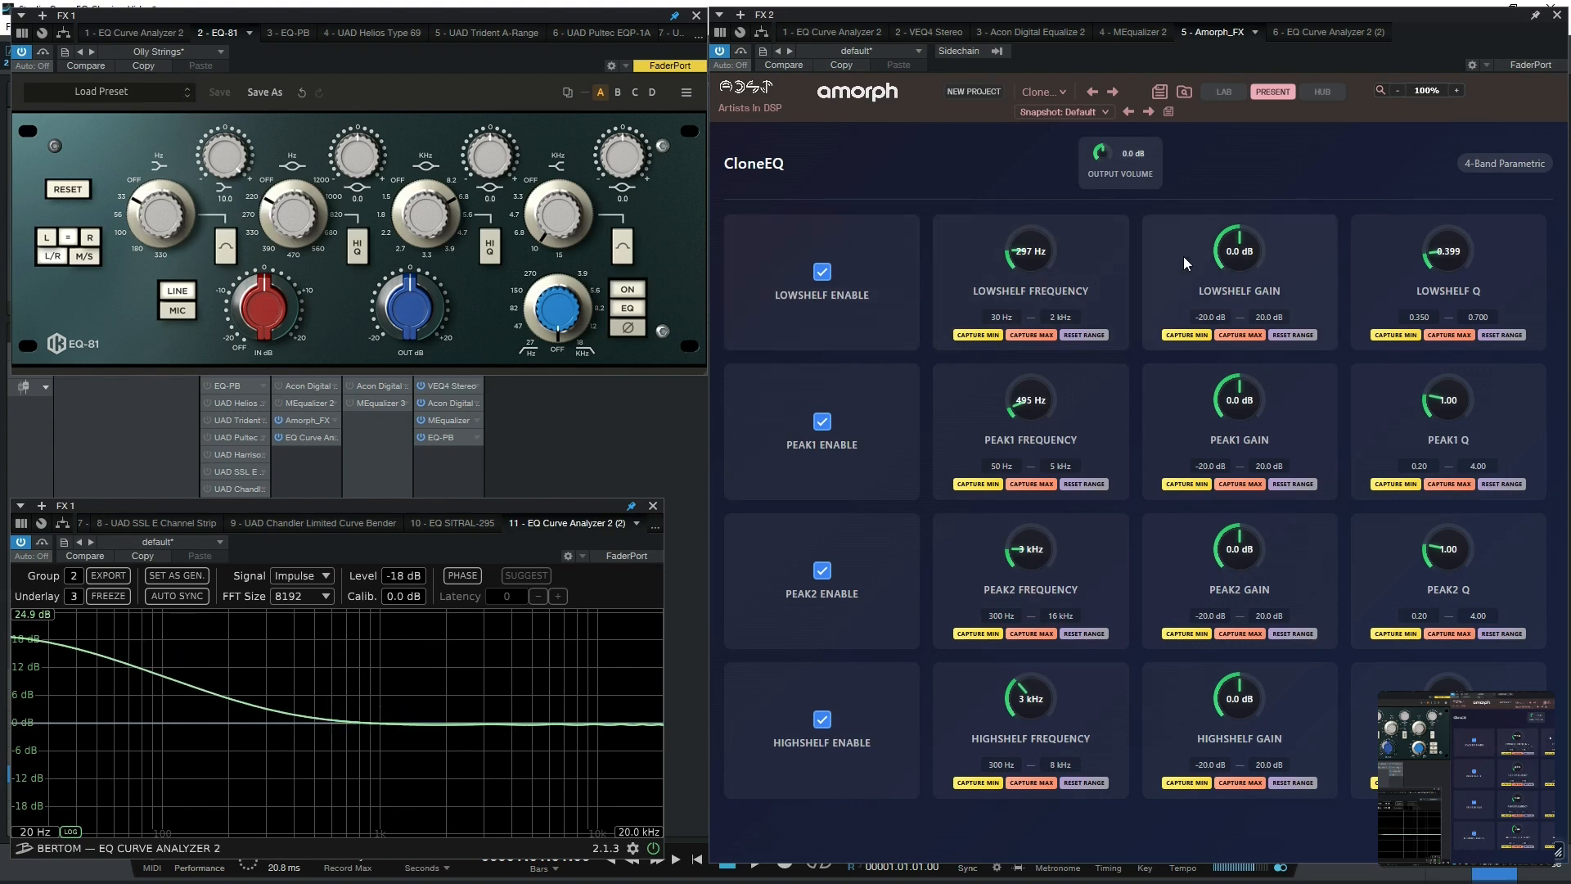
Step: Match CloneEQ's low shelf to the EQ-81 curve with a gain of 19.0 dB, frequency about 130 Hz and Q 0.443
left_click_drag(1227, 250, 1244, 195)
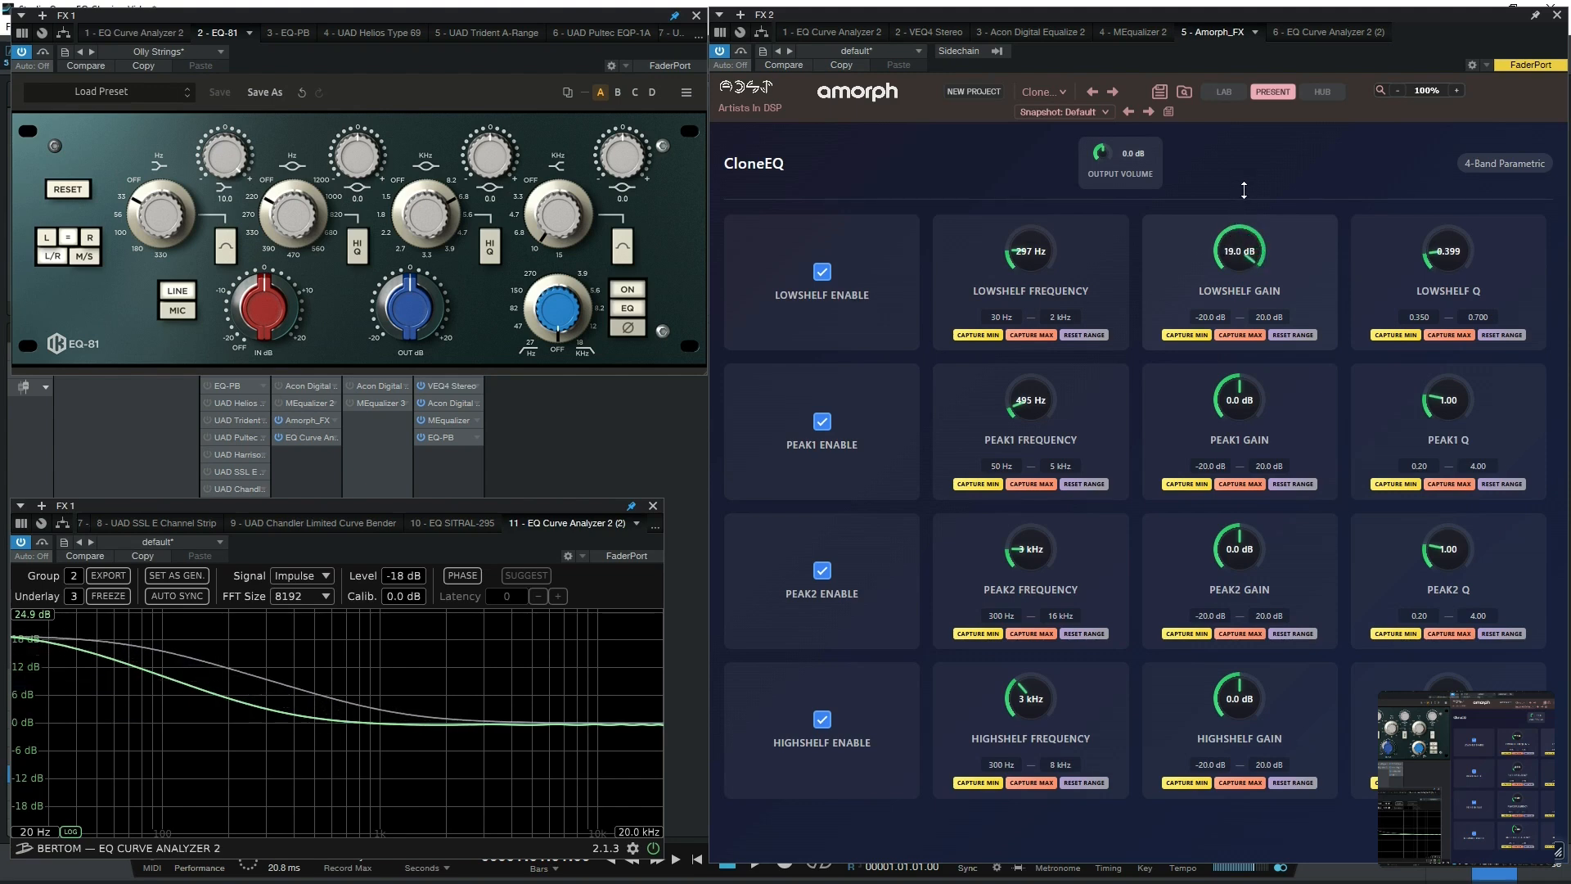
left_click_drag(1048, 257, 1030, 271)
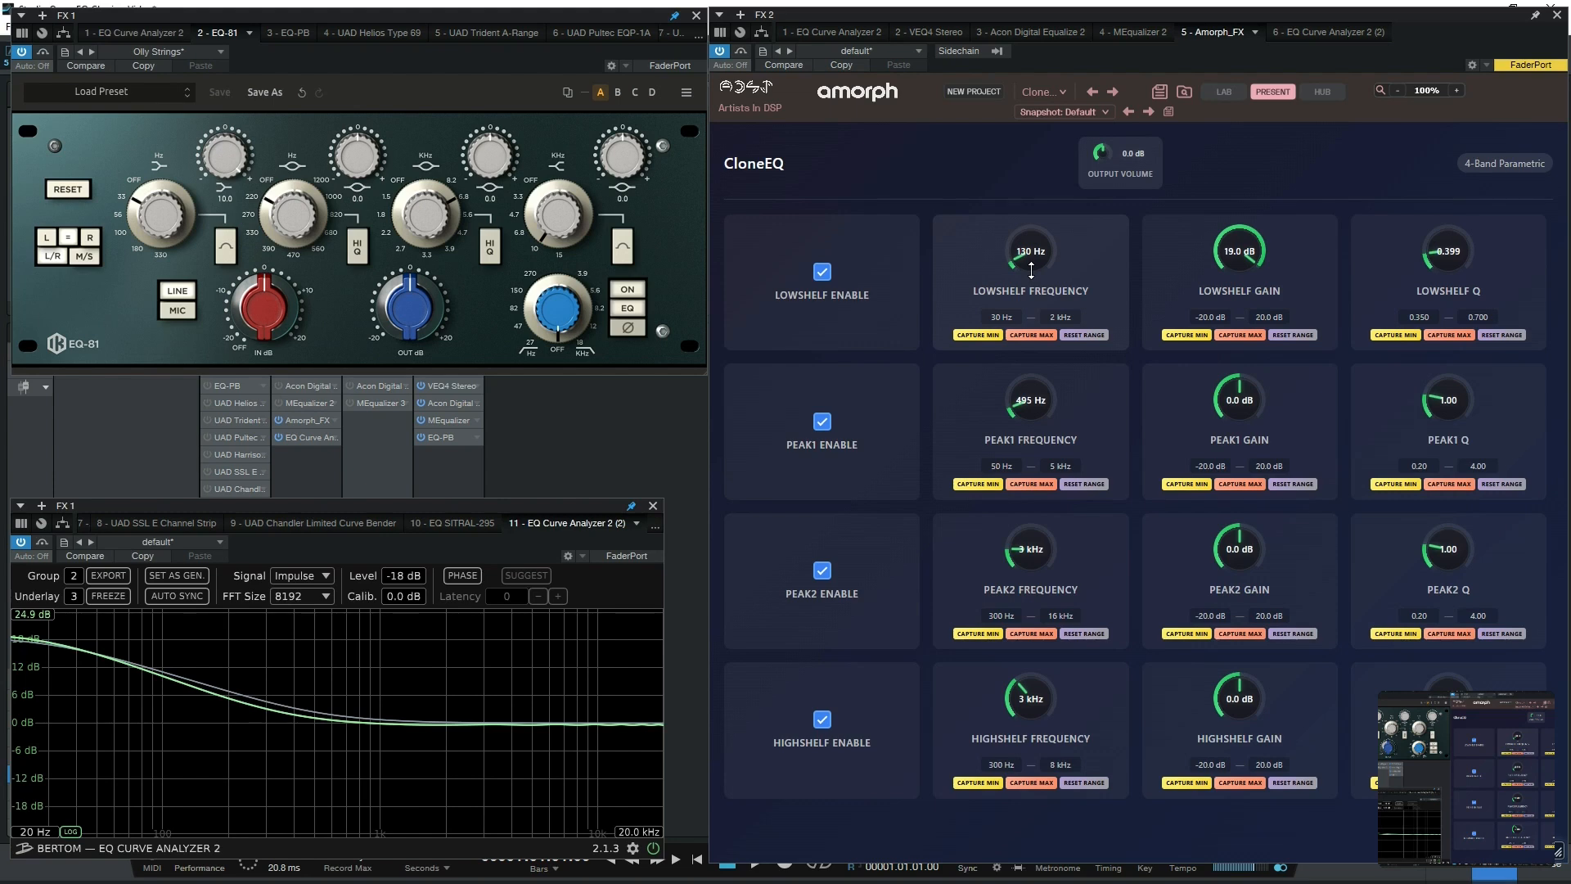
left_click_drag(1445, 260, 1446, 242)
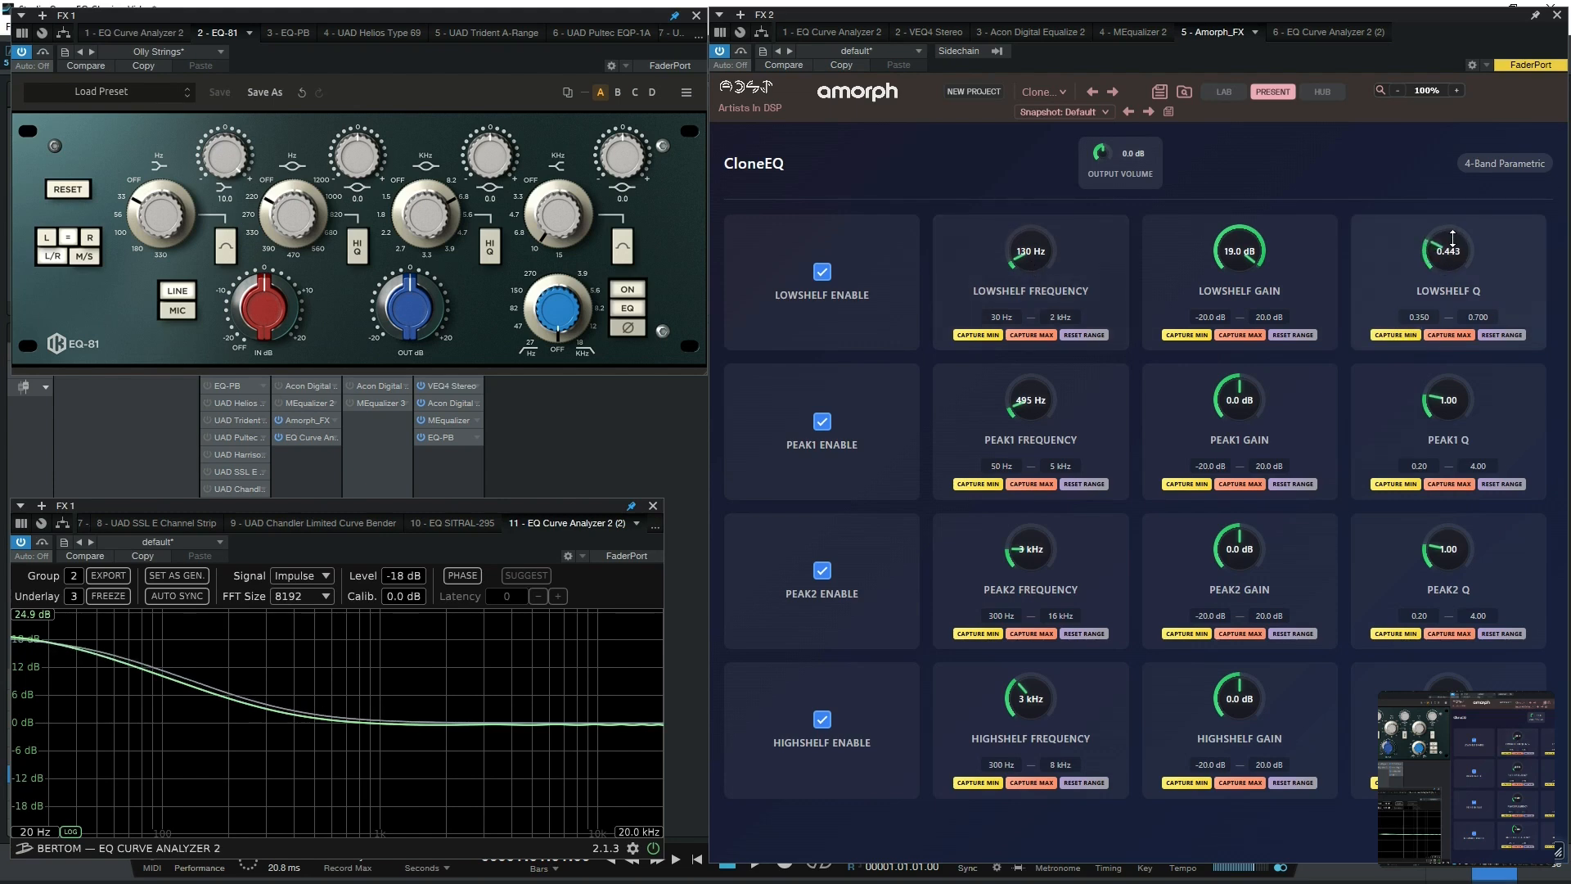
Step: Fine-tune CloneEQ's LowShelf frequency to 124 Hz and capture it as the minimum of its range
left_click_drag(1028, 251, 1029, 254)
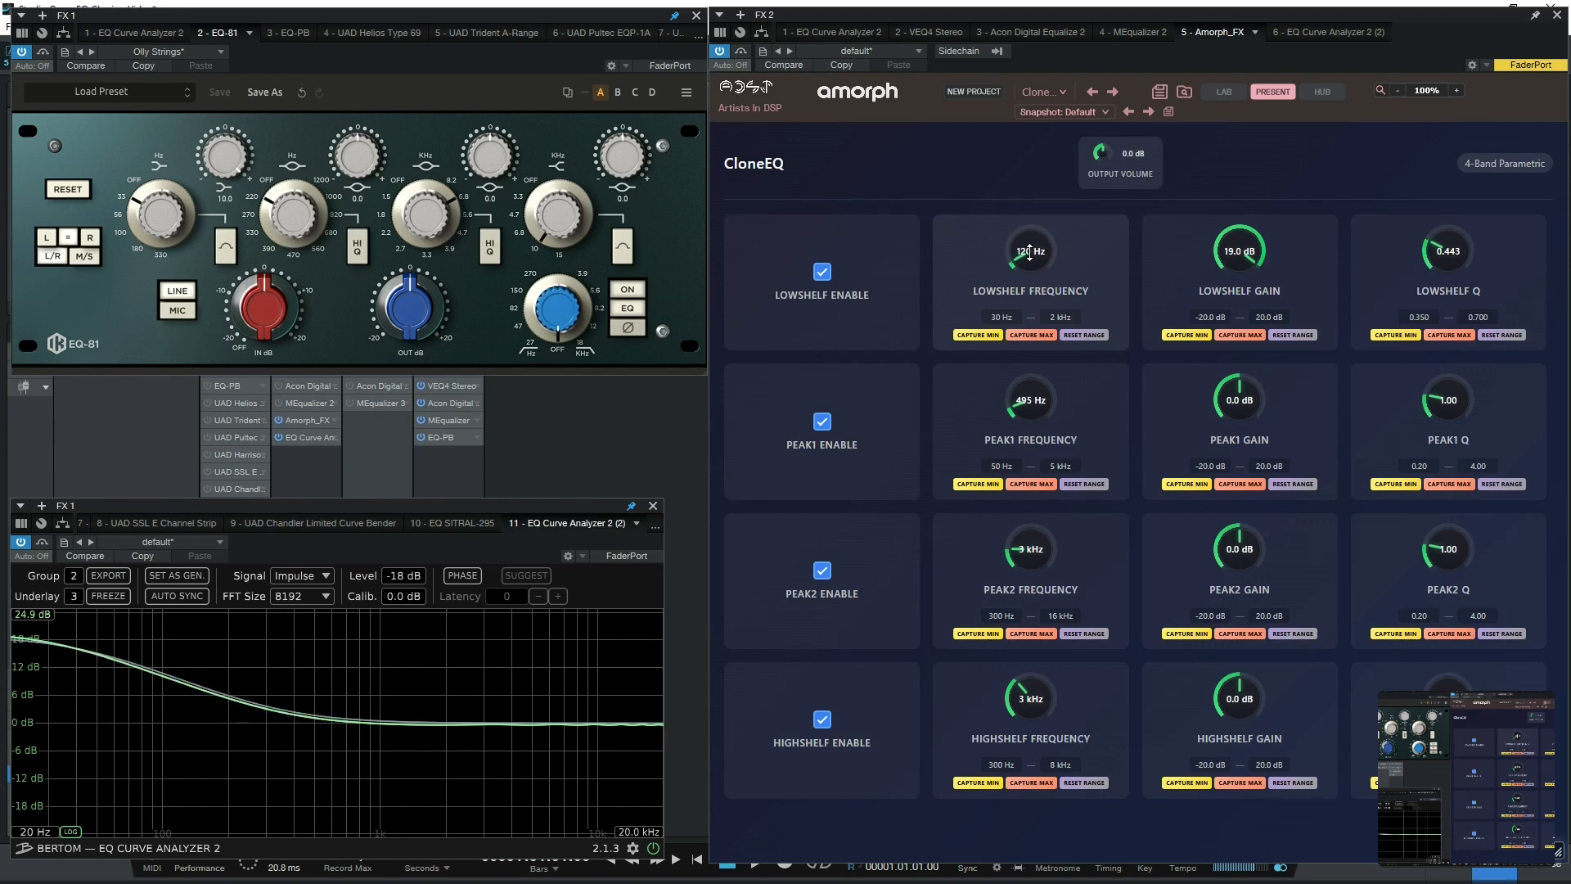
left_click(976, 335)
left_click_drag(1031, 261, 1030, 298)
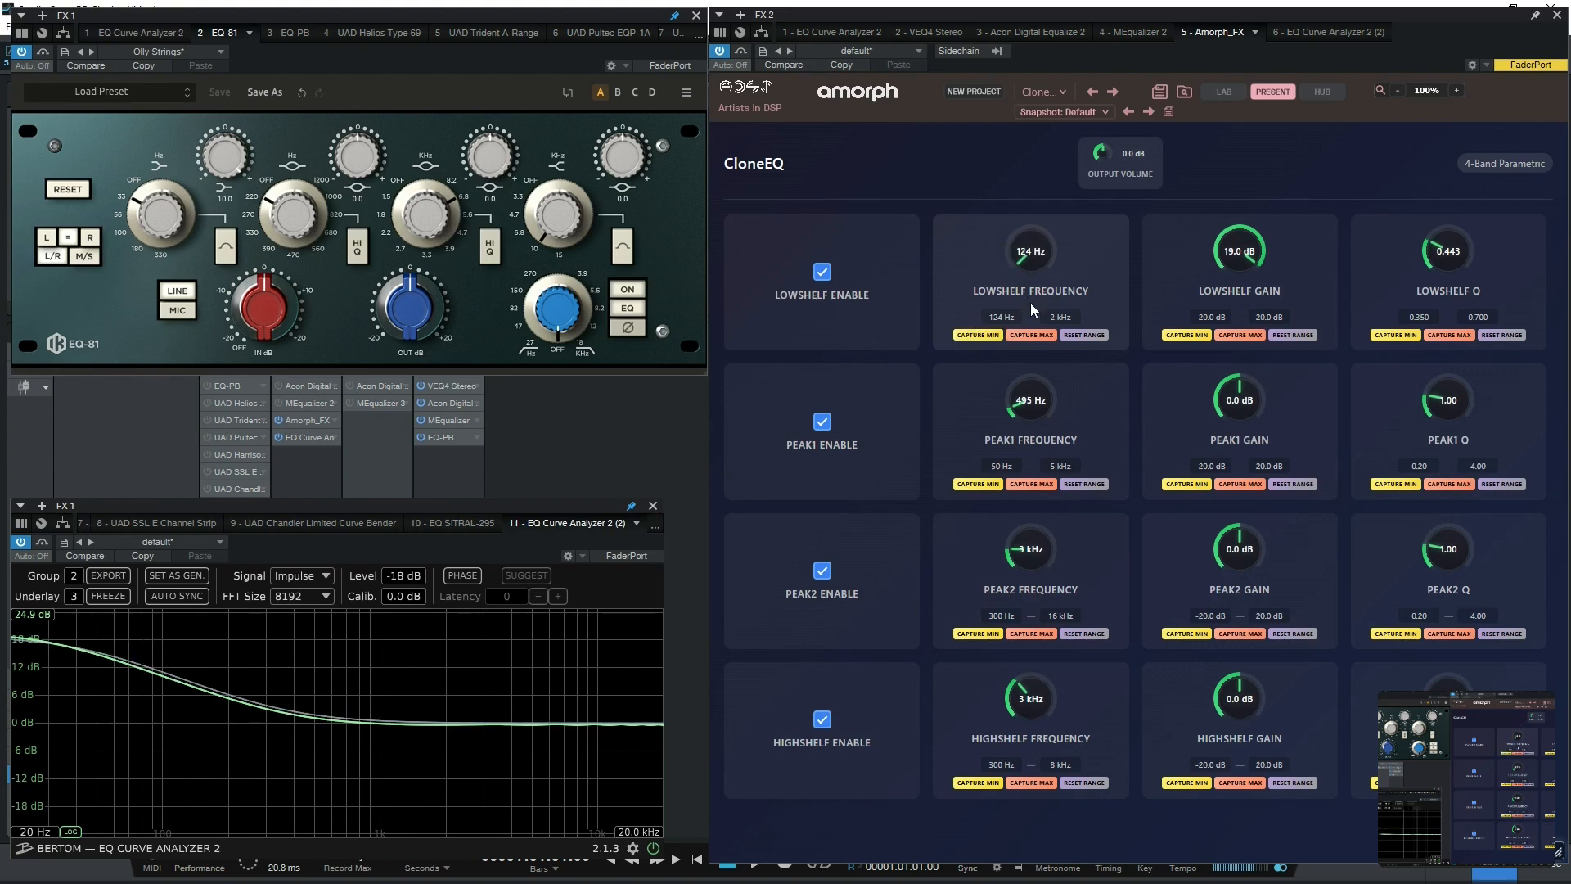
Step: Set the EQ-81 low-shelf frequency to 330 Hz, match it with CloneEQ's LowShelf frequency and capture 1 kHz as the range maximum
left_click_drag(141, 215, 180, 403)
left_click_drag(1032, 255, 1056, 156)
left_click(1031, 334)
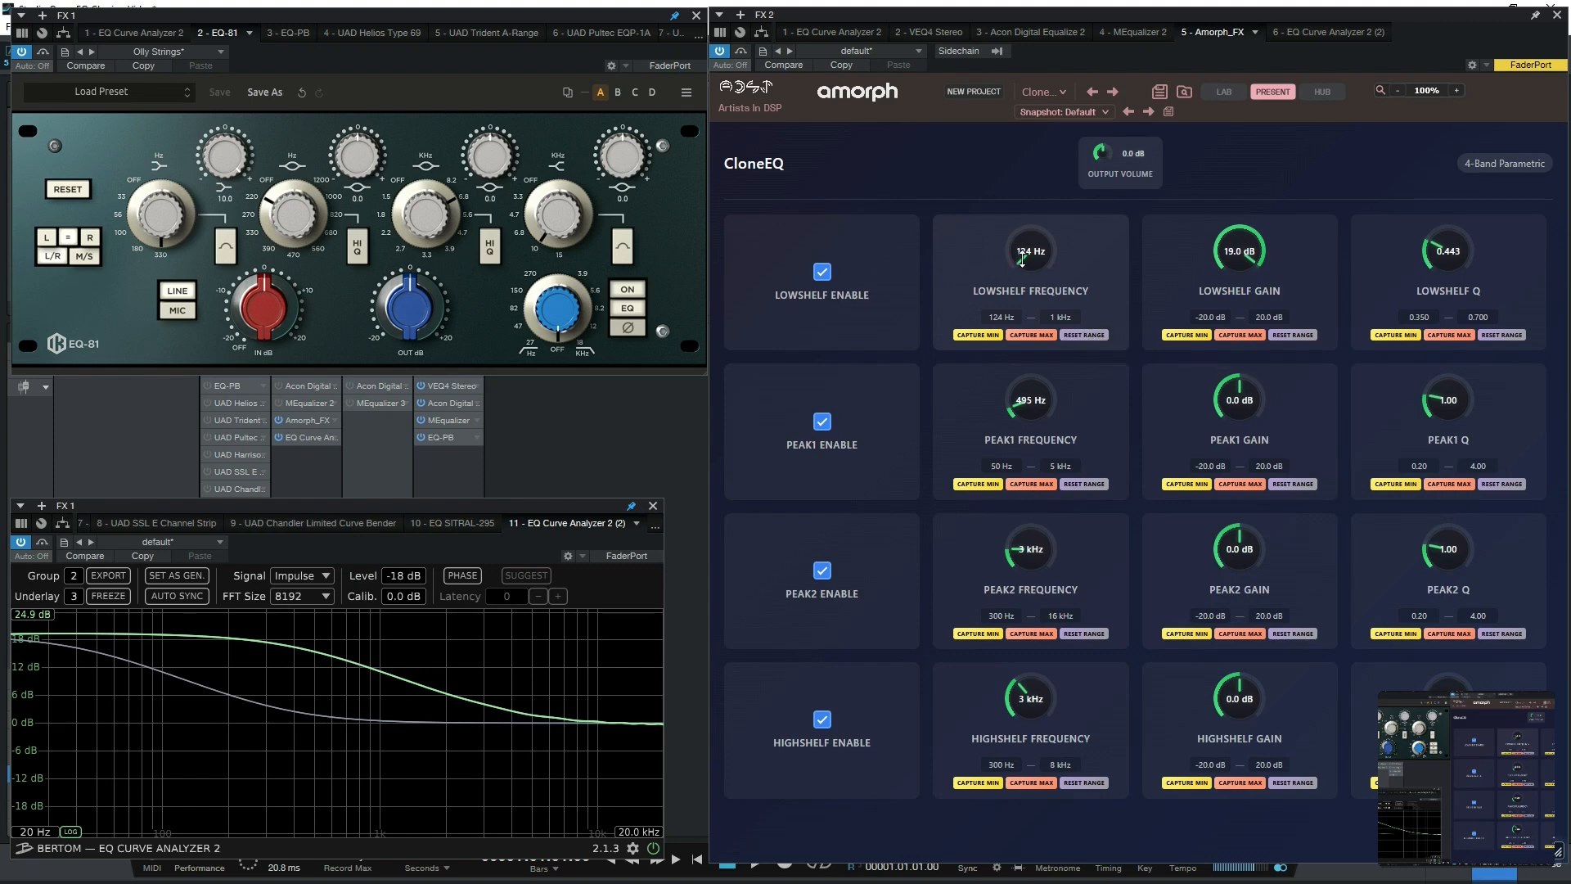
Step: Return the EQ-81 low shelf to 33 Hz and CloneEQ's LowShelf frequency to its 124 Hz minimum
left_click_drag(135, 232, 136, 87)
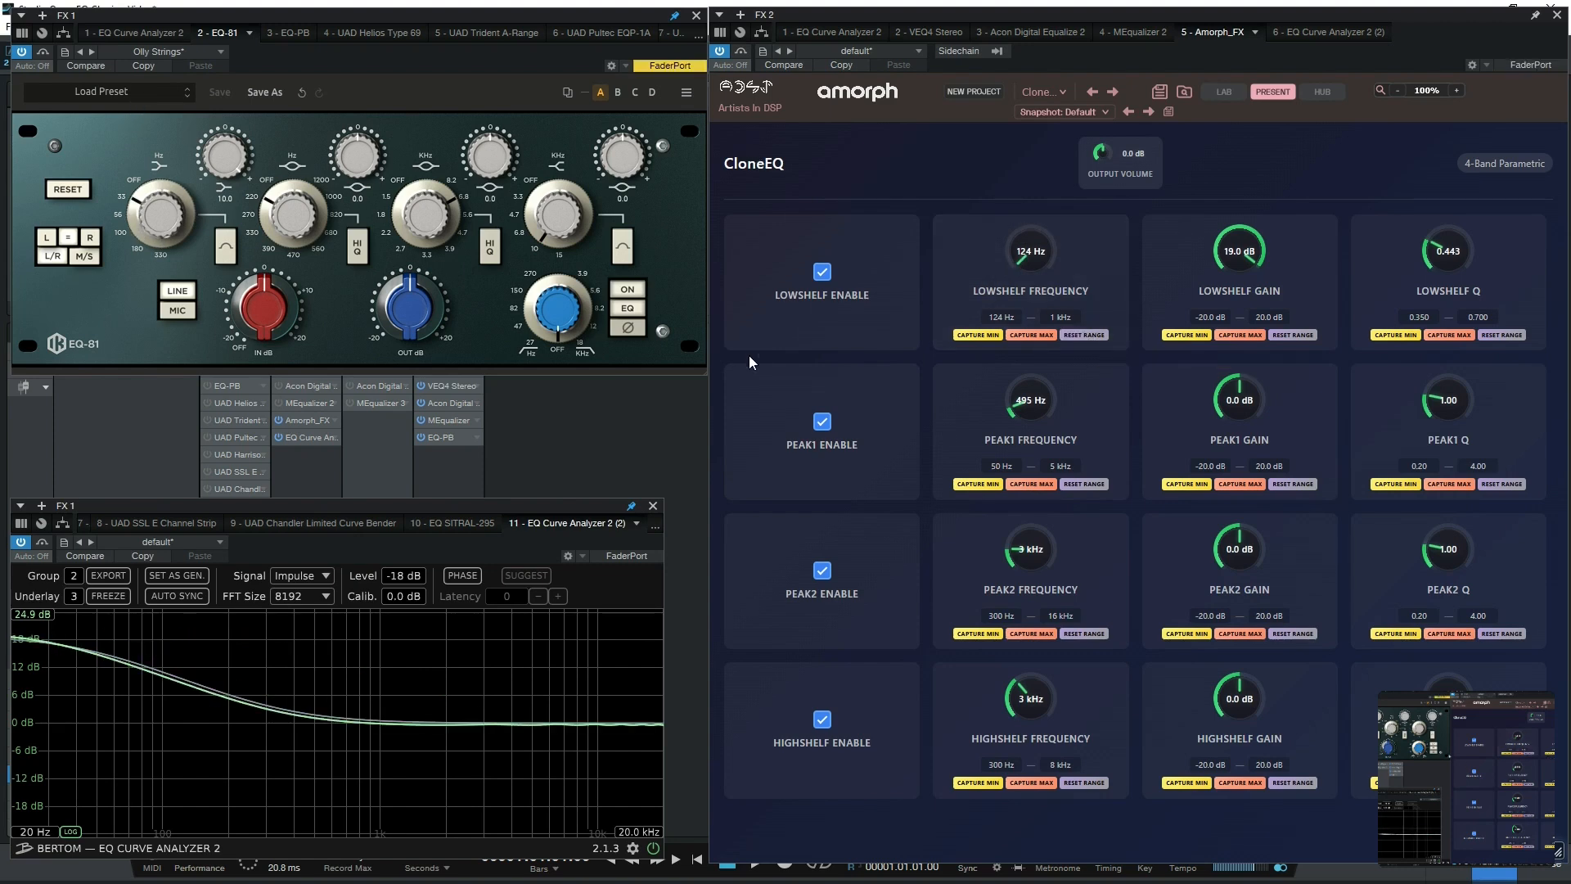
left_click_drag(1026, 263, 1069, 492)
Step: Try CloneEQ's LowShelf gain at -20.0 dB, and reset the low-shelf gain to 0.0 dB on both equalizers
left_click_drag(1237, 259, 1191, 525)
left_click_drag(223, 159, 277, 36)
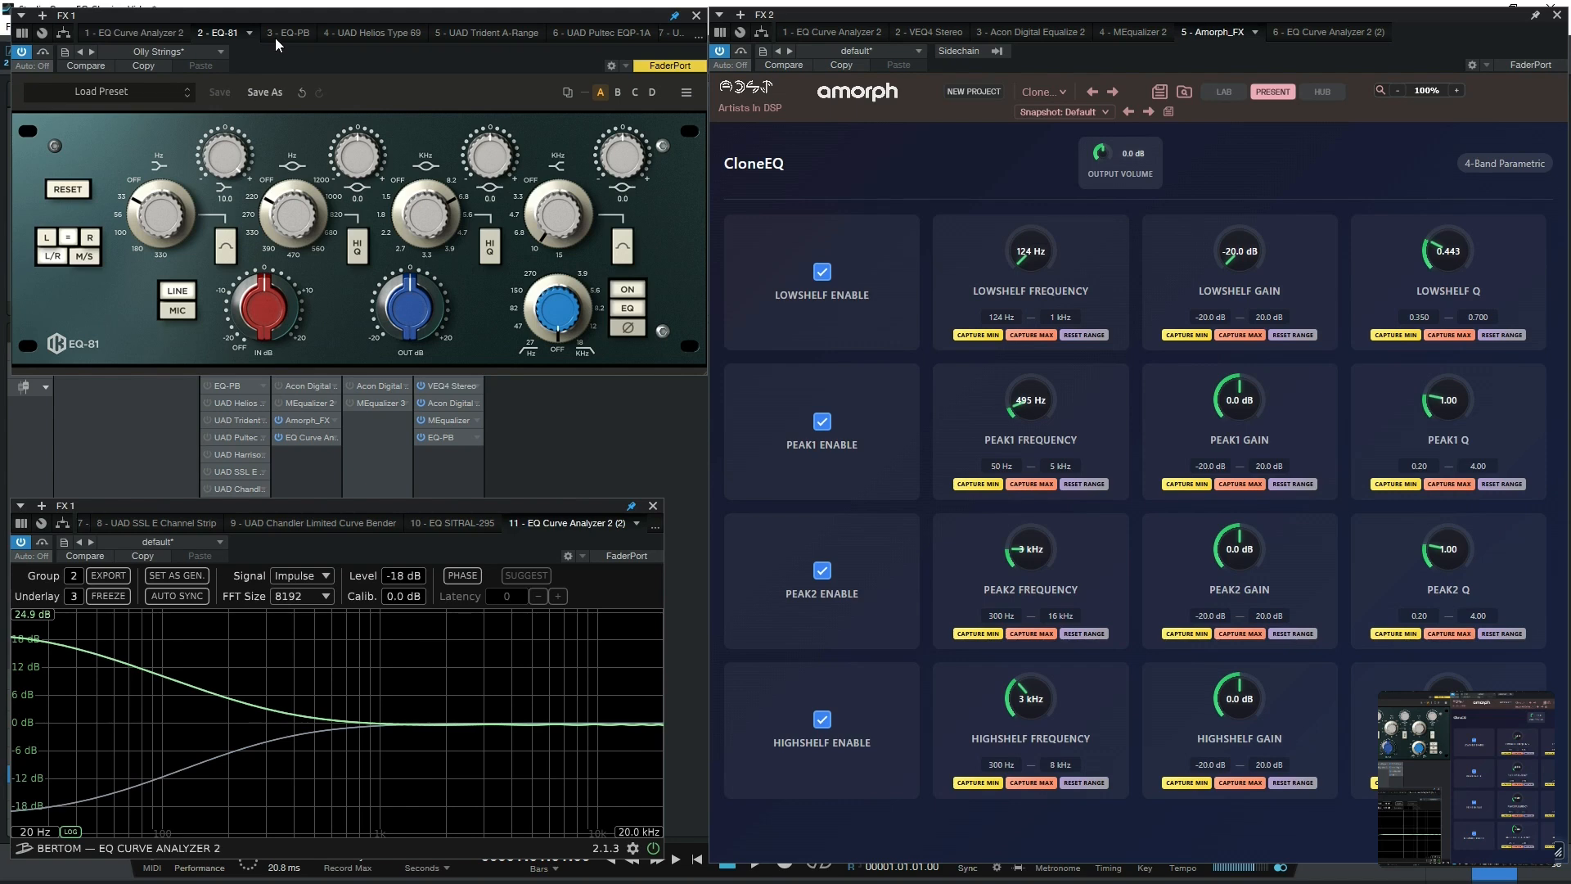
left_click(231, 161, "ctrl")
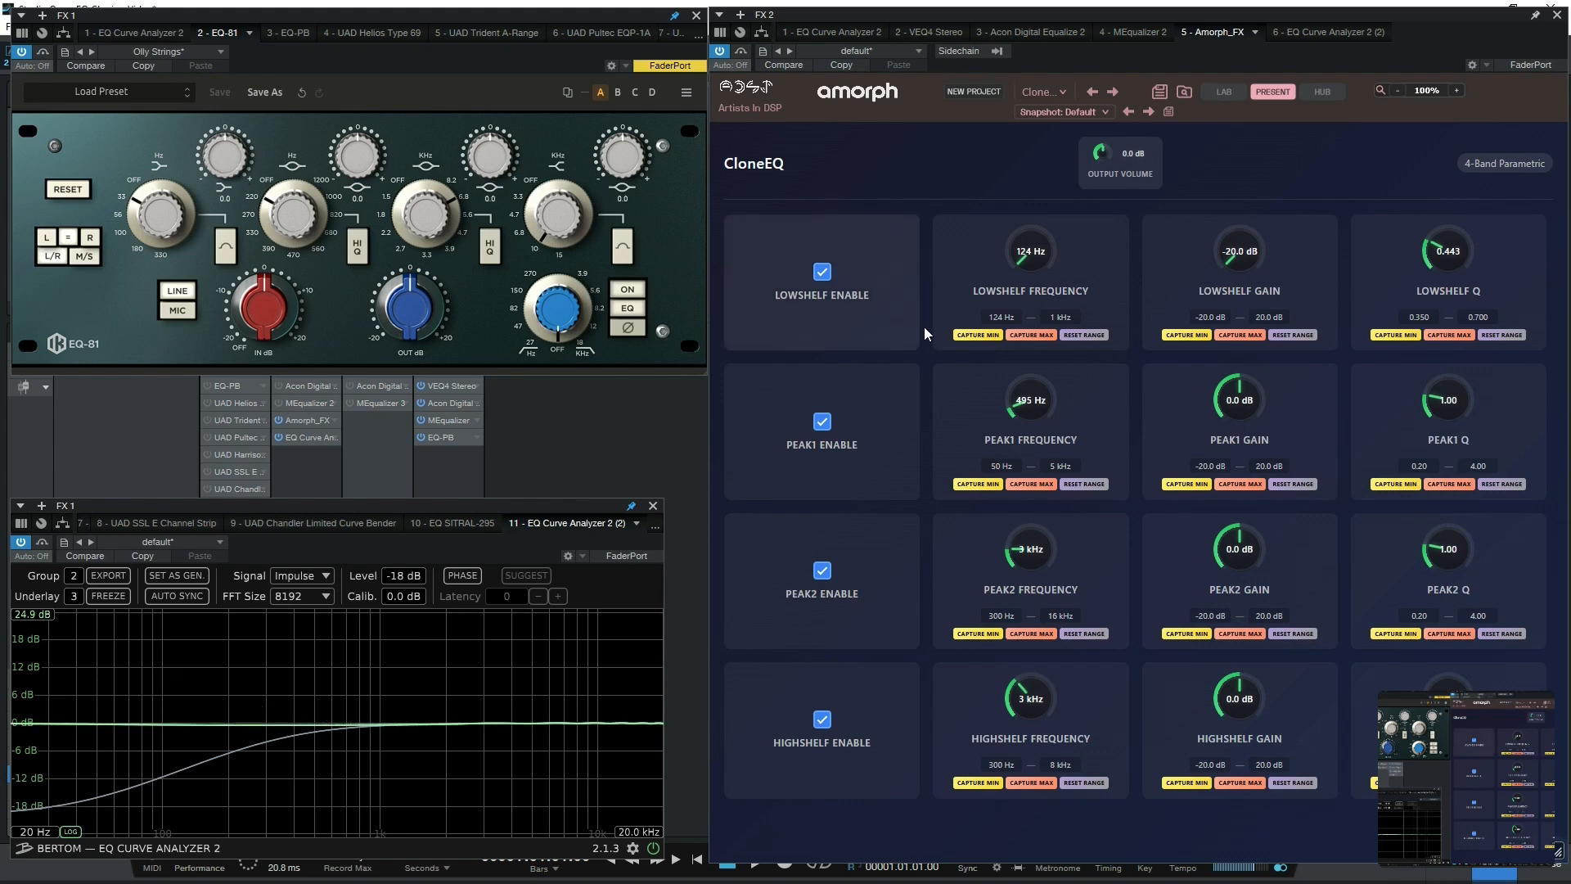
left_click(1245, 252, "ctrl")
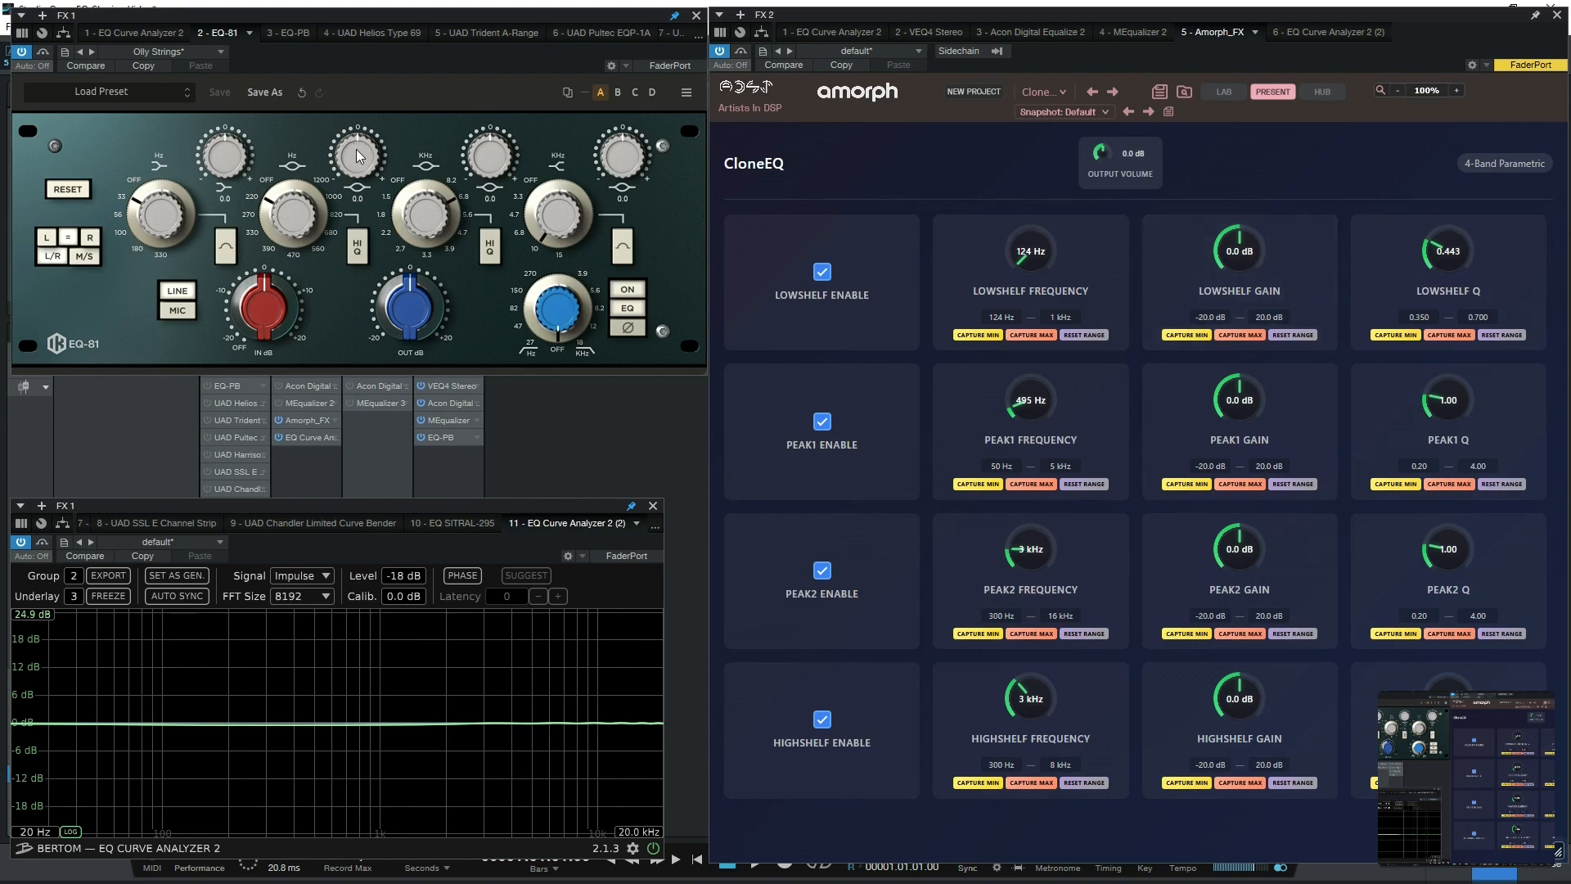
Step: Boost the EQ-81's low-mid band to 10.0 and match it with CloneEQ's Peak1 at 12.5 dB gain and about 230 Hz
left_click_drag(356, 149, 361, 33)
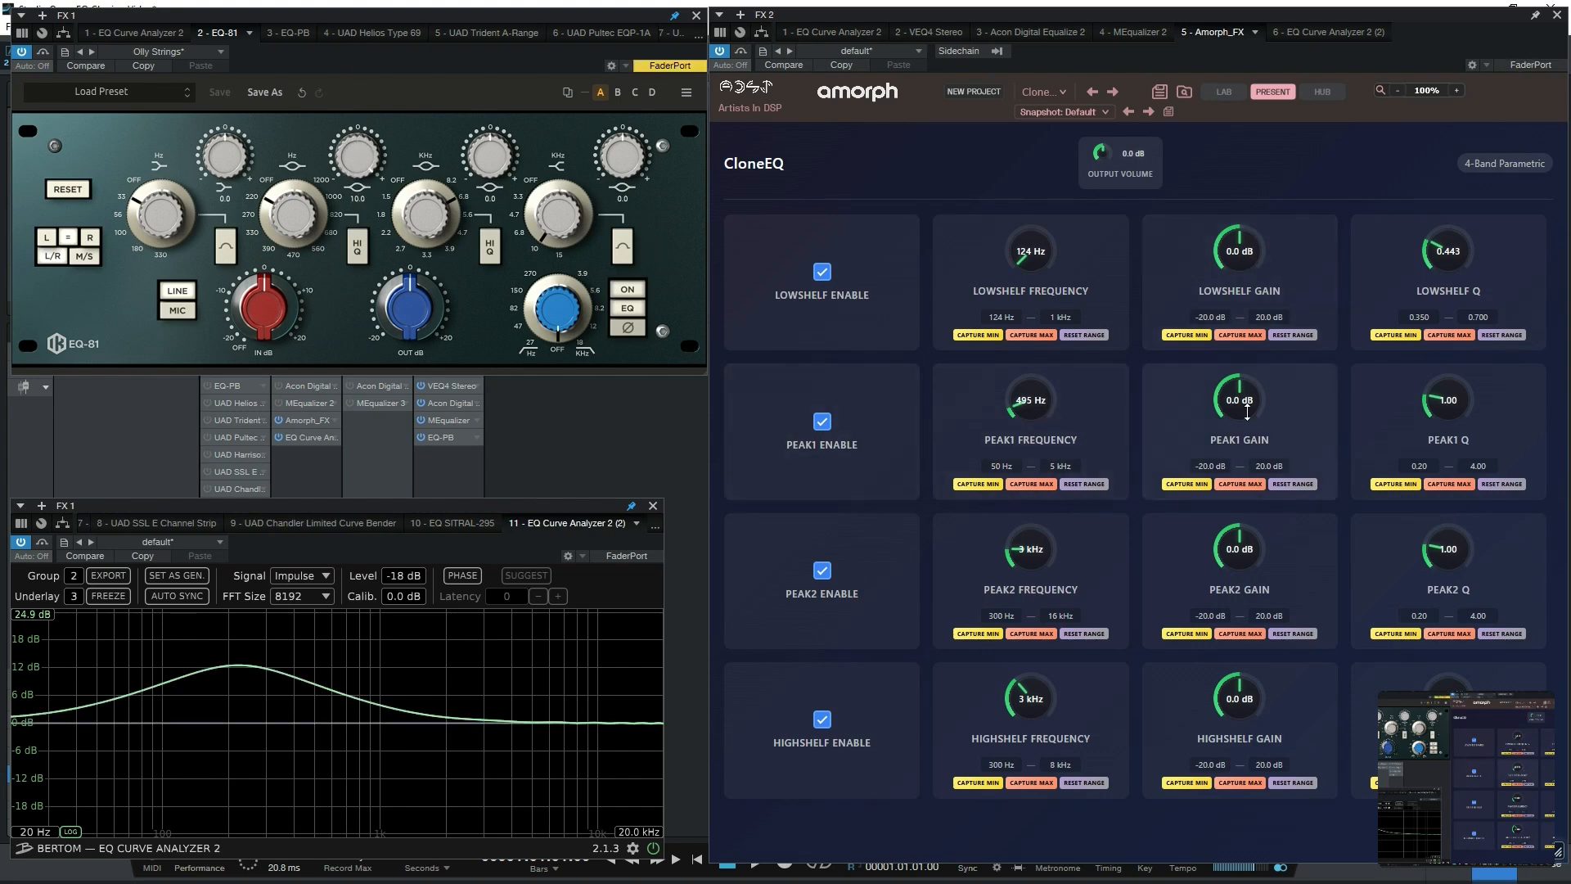
left_click_drag(1246, 412, 1249, 366)
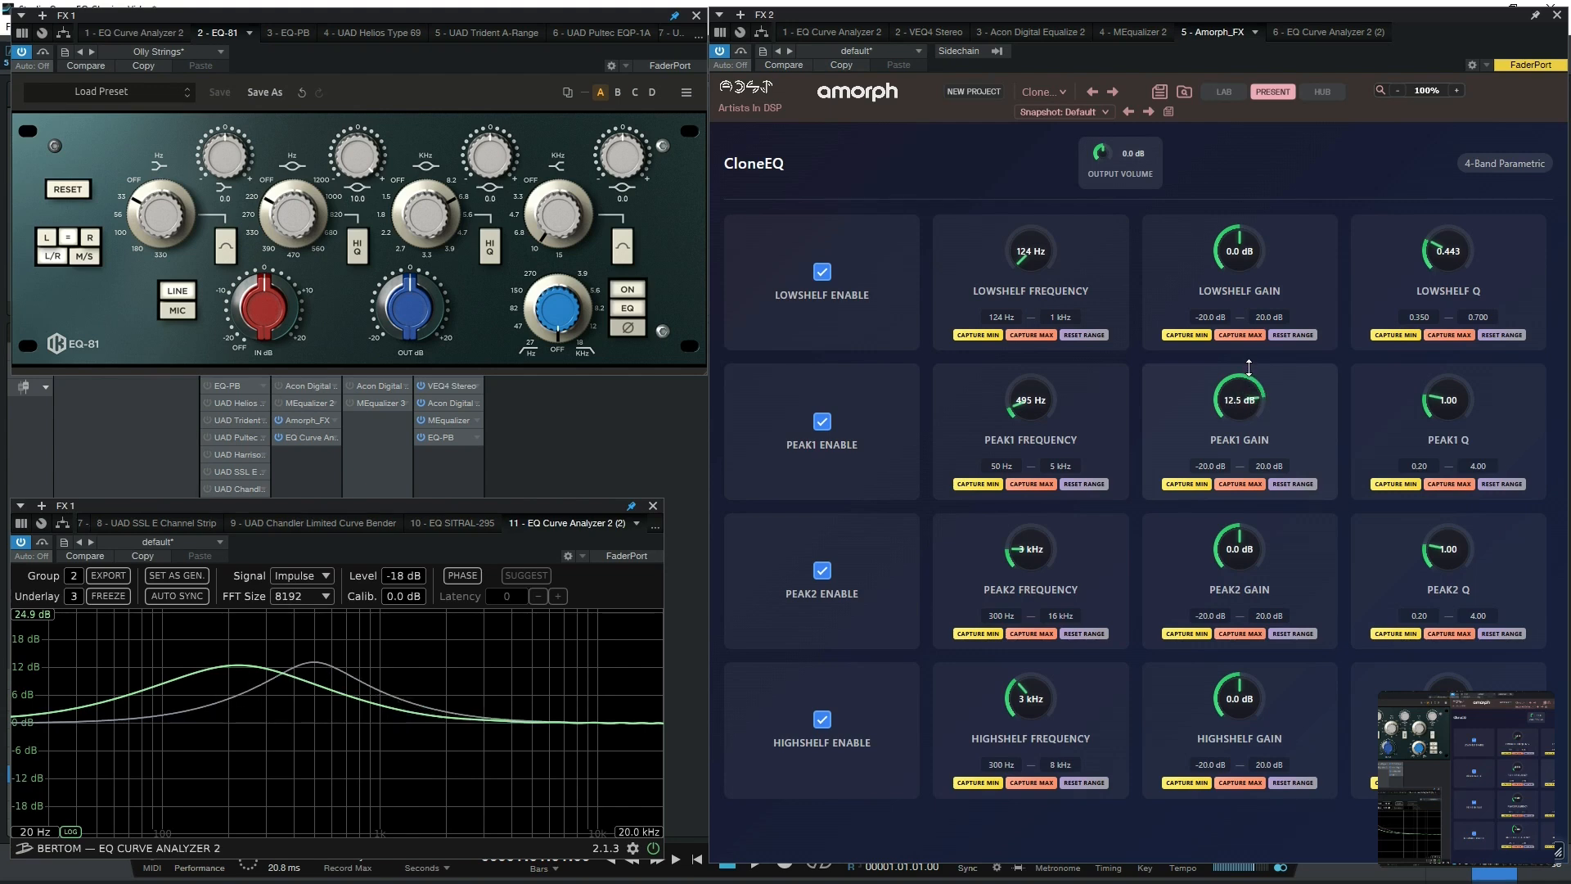
mouse_move(1045, 383)
left_mouse_down()
mouse_move(1043, 431)
mouse_move(1047, 400)
left_mouse_up()
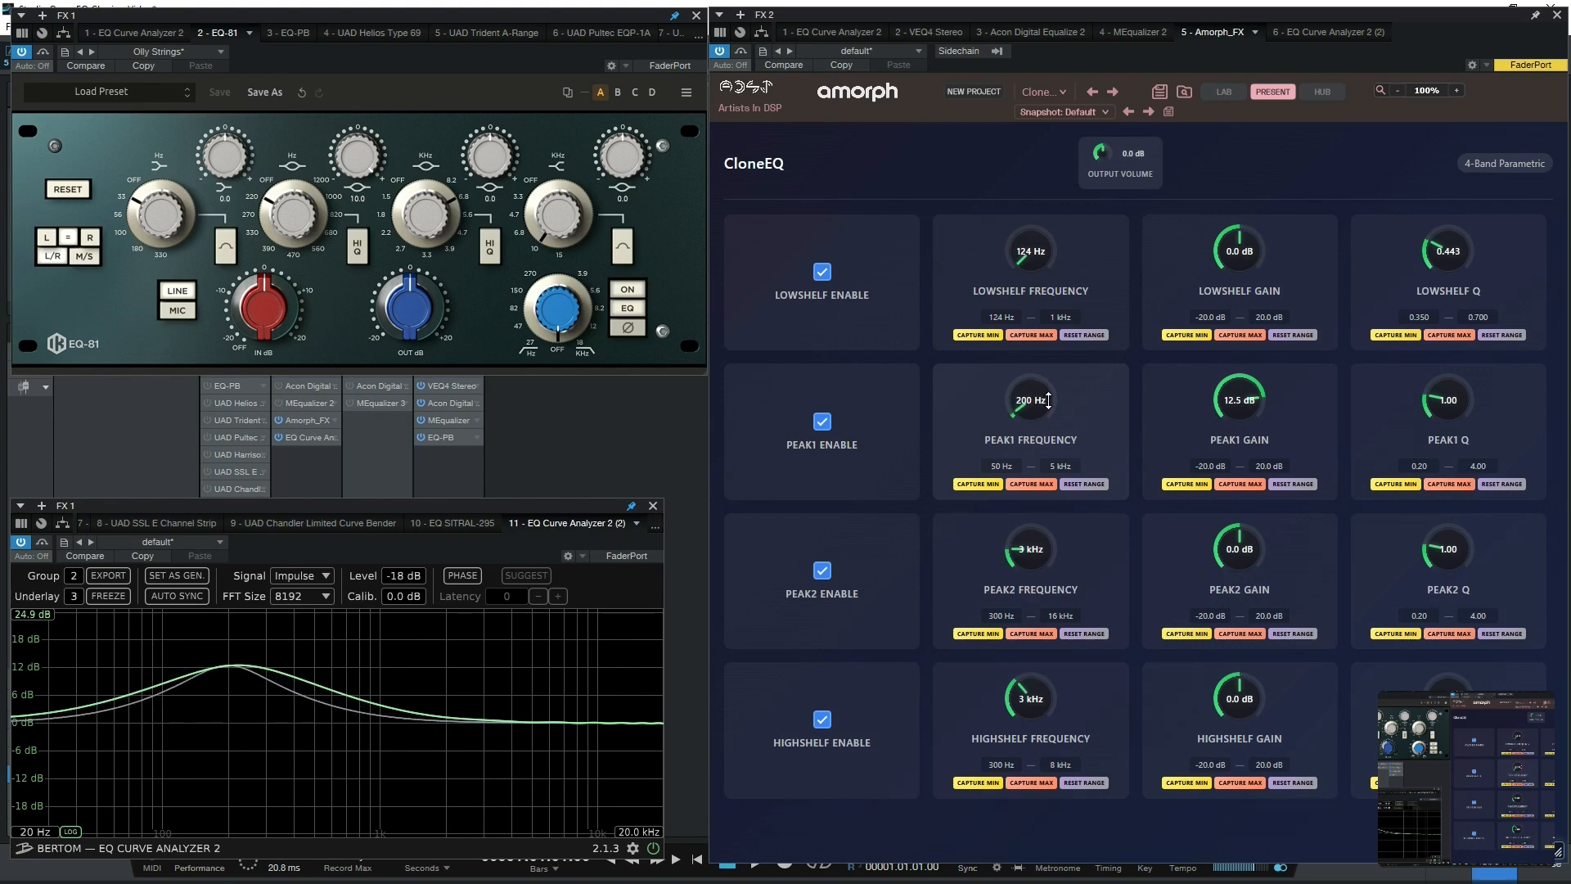
key("shift")
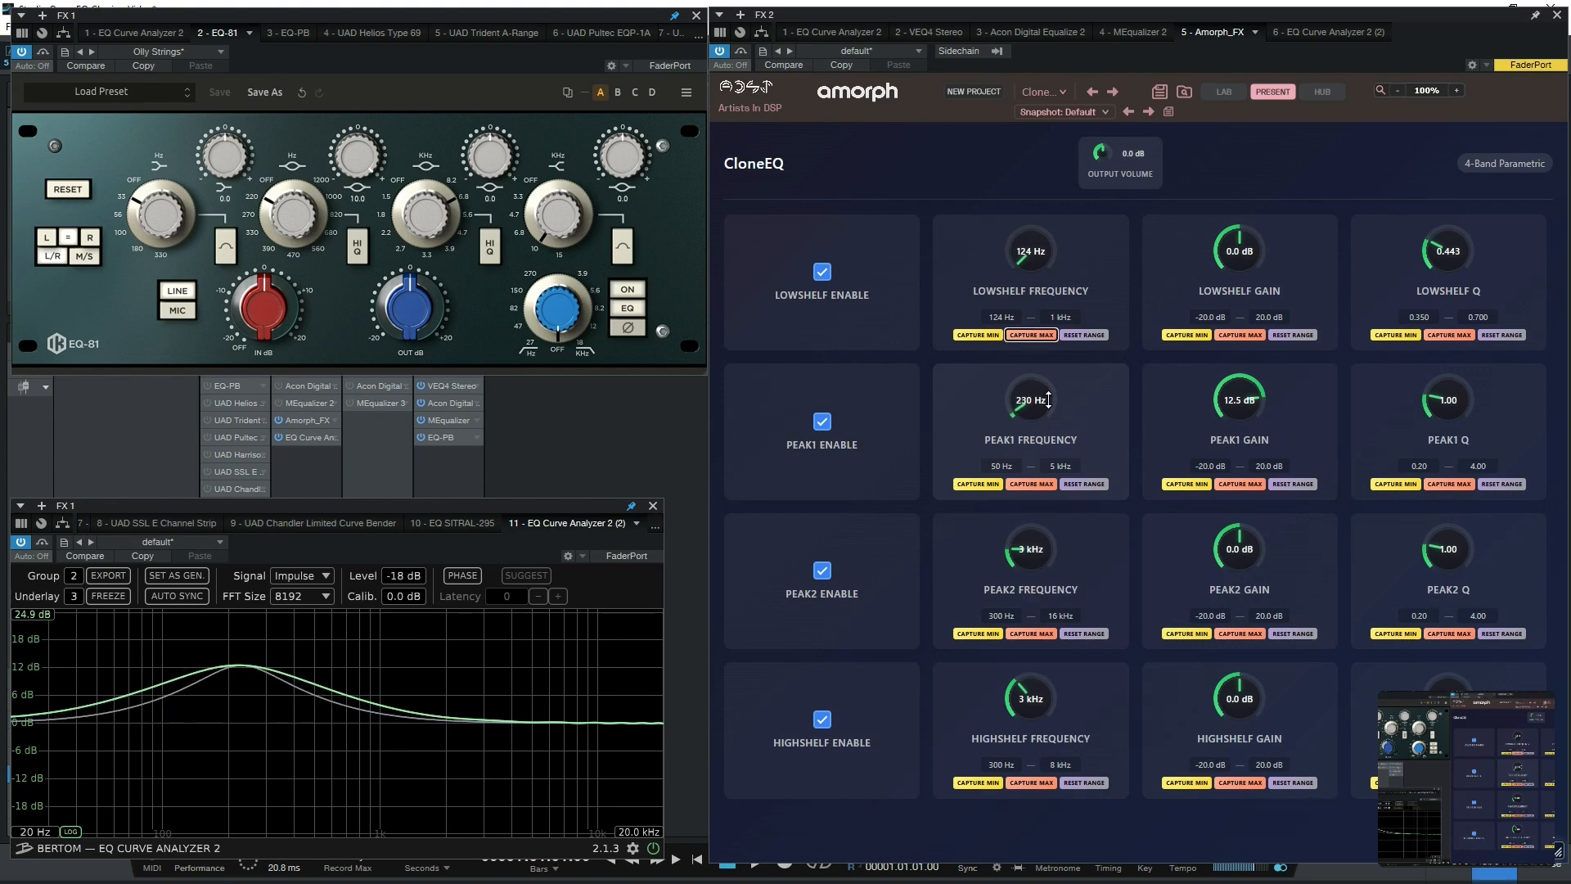
Step: Try capturing a Peak1 Q range of 0.69 to 1.04 against the EQ-81's low-mid band with Hi Q off and on, raising Peak1 gain to 20.0 dB
mouse_move(1455, 411)
left_mouse_down()
mouse_move(1458, 387)
mouse_move(1438, 407)
mouse_move(1443, 432)
left_mouse_up()
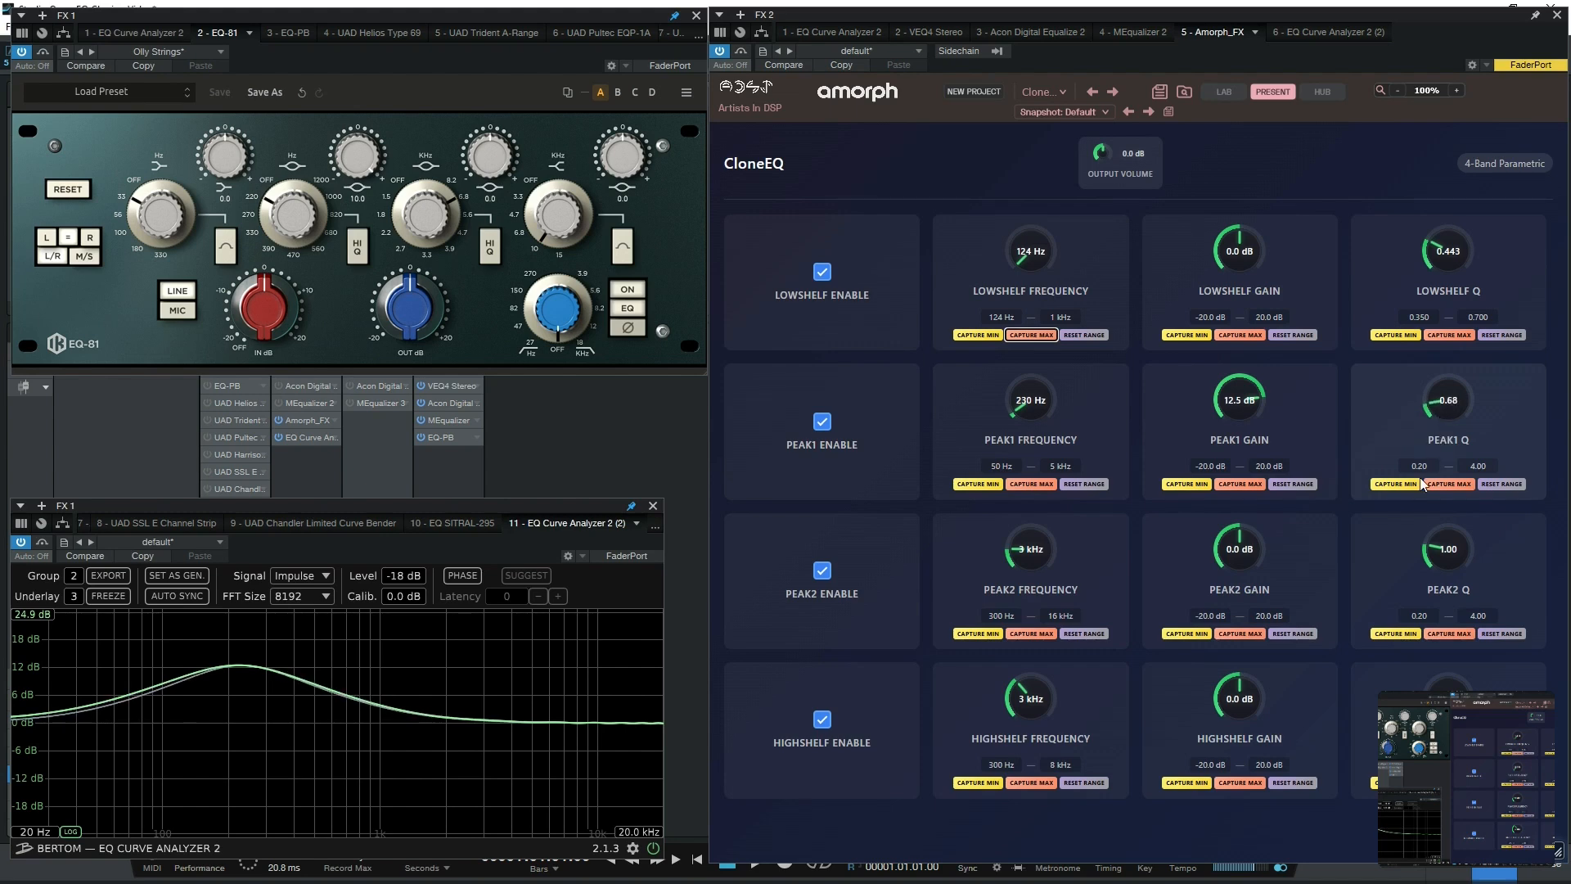
left_click(1395, 483)
left_click(357, 254)
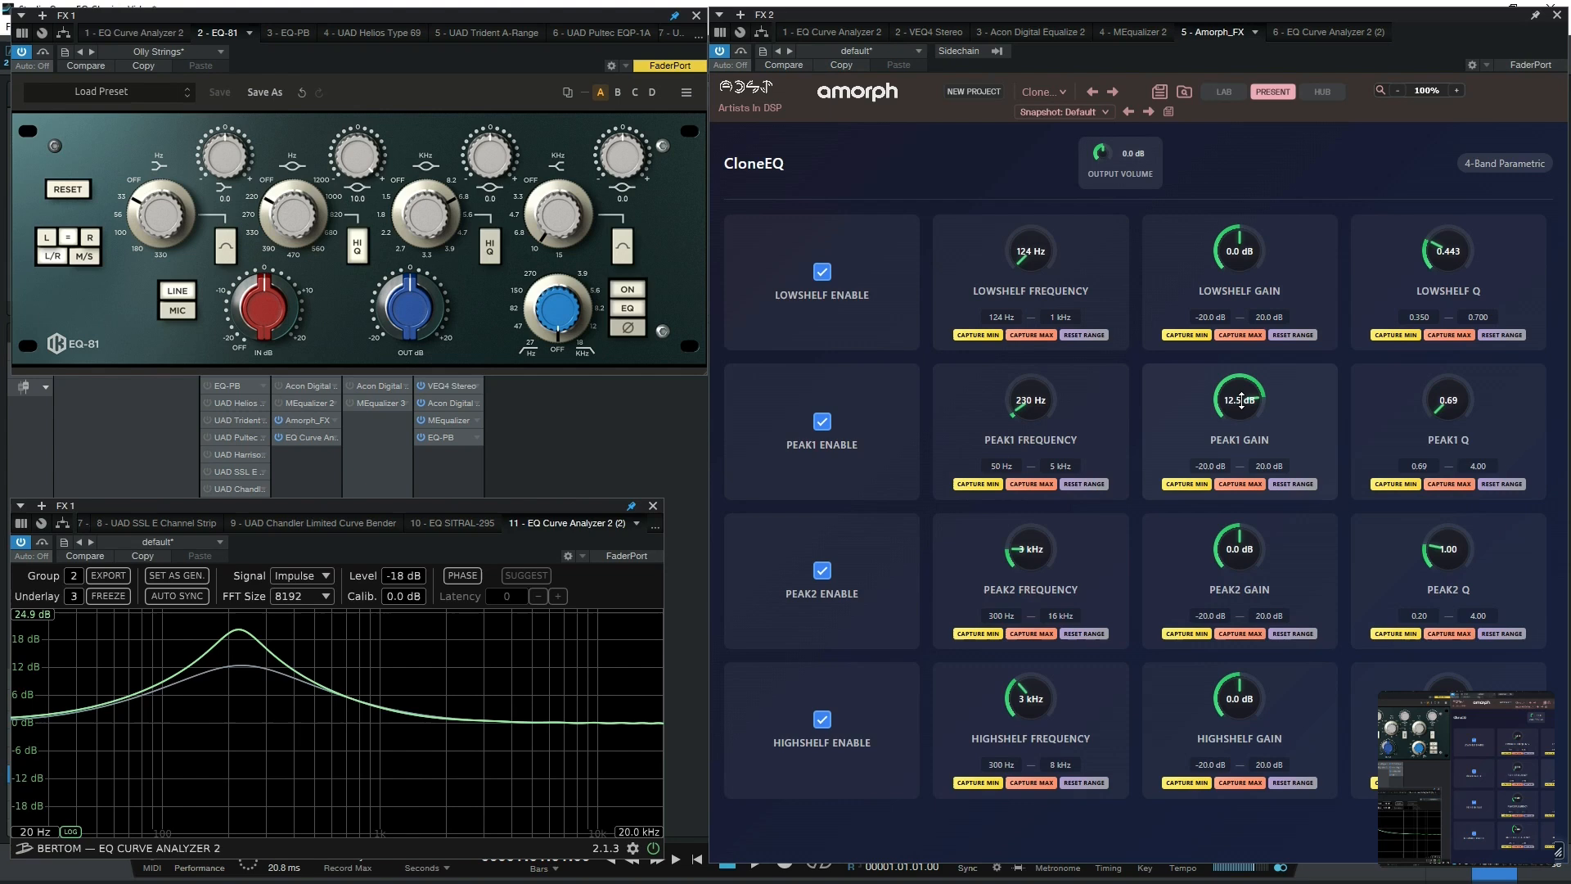
left_click_drag(1242, 400, 1241, 374)
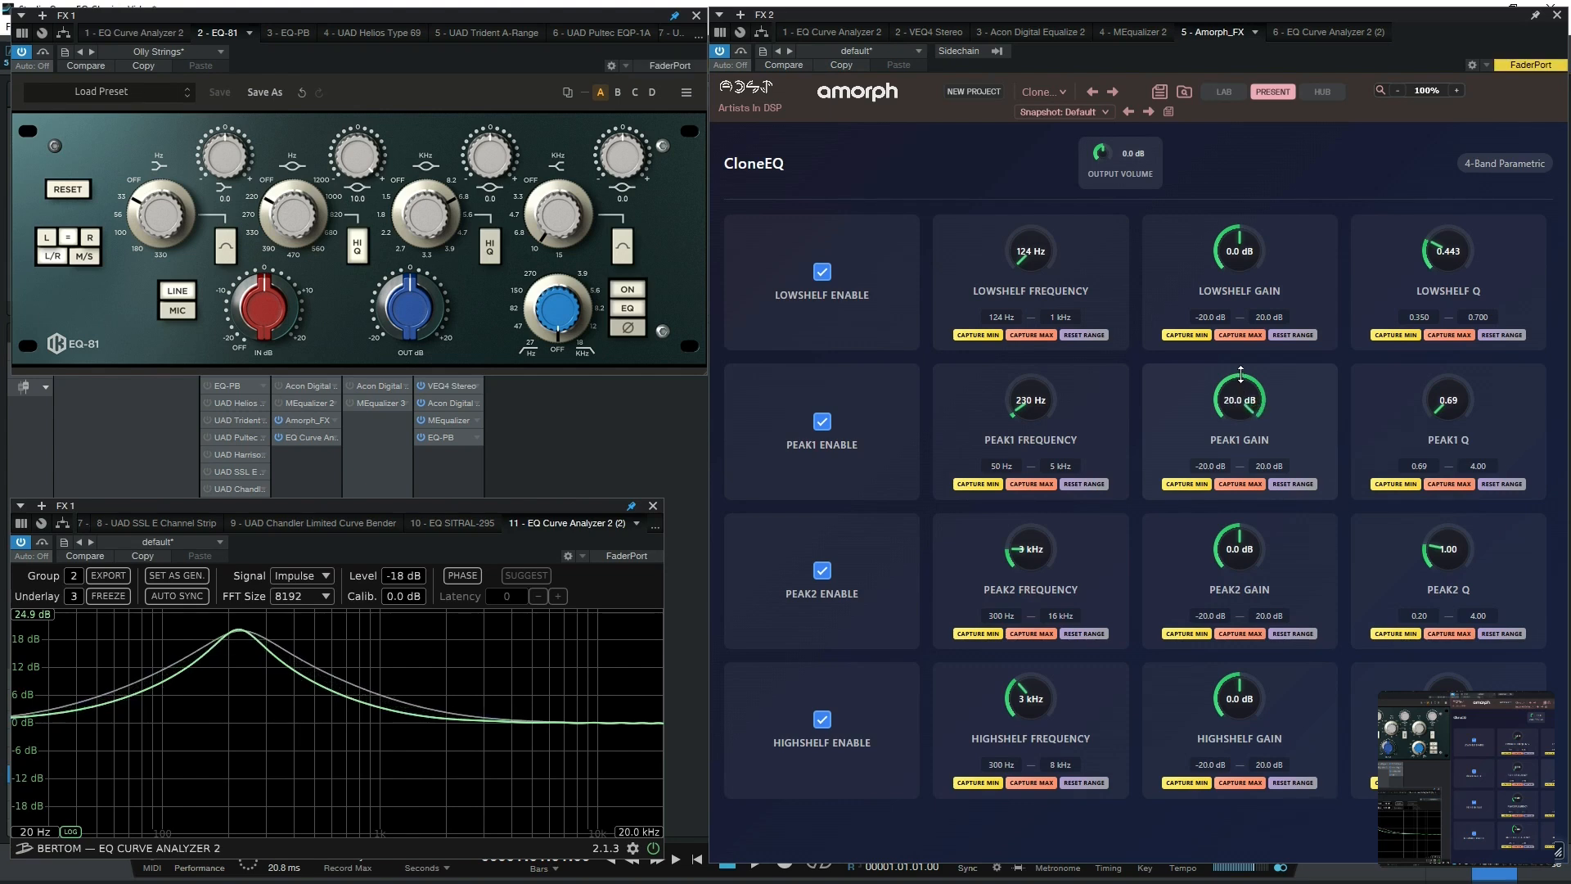
left_click_drag(1470, 399, 1470, 386)
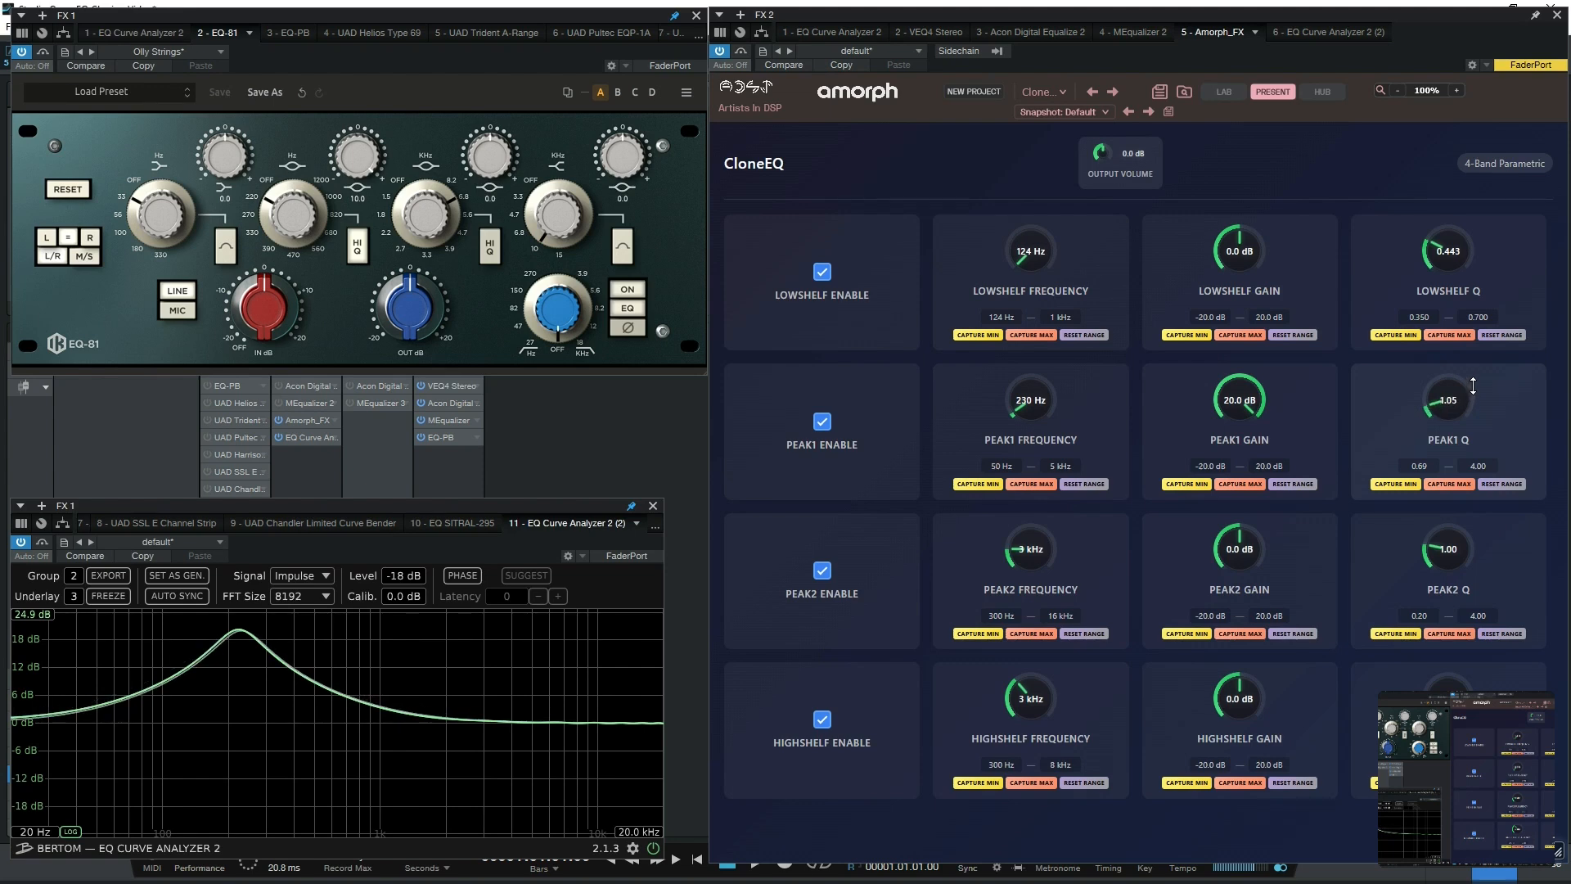
left_click(1448, 484)
Step: With the EQ-81's Hi Q off and Peak1 gain at 12.5 dB, reset the Peak1 Q range and capture 0.62 as its minimum
left_click_drag(1455, 391, 1388, 591)
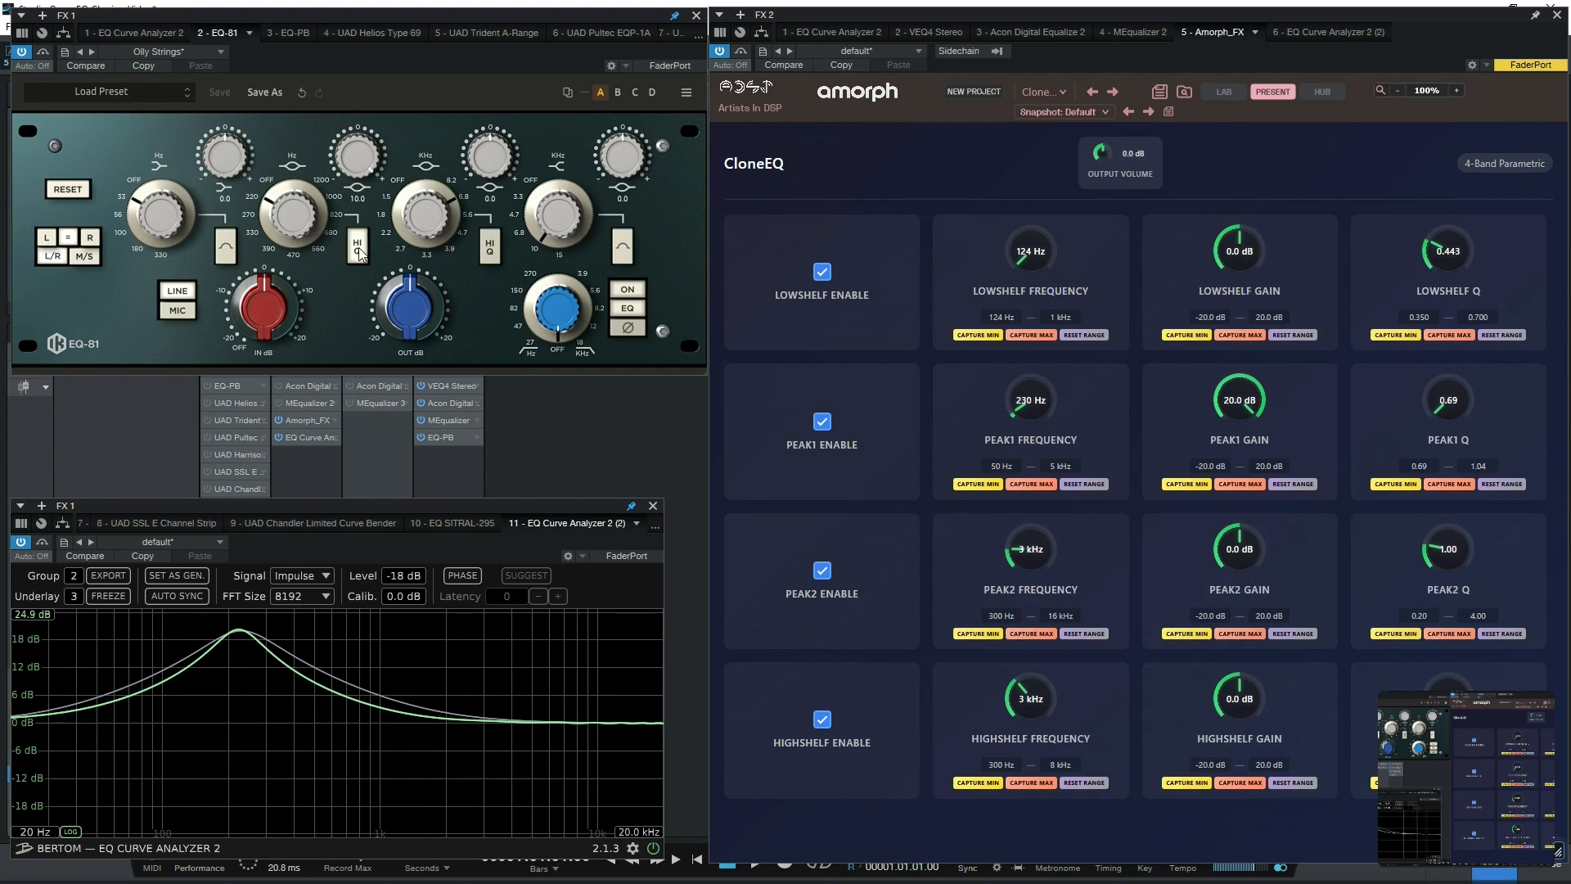
left_click(358, 247)
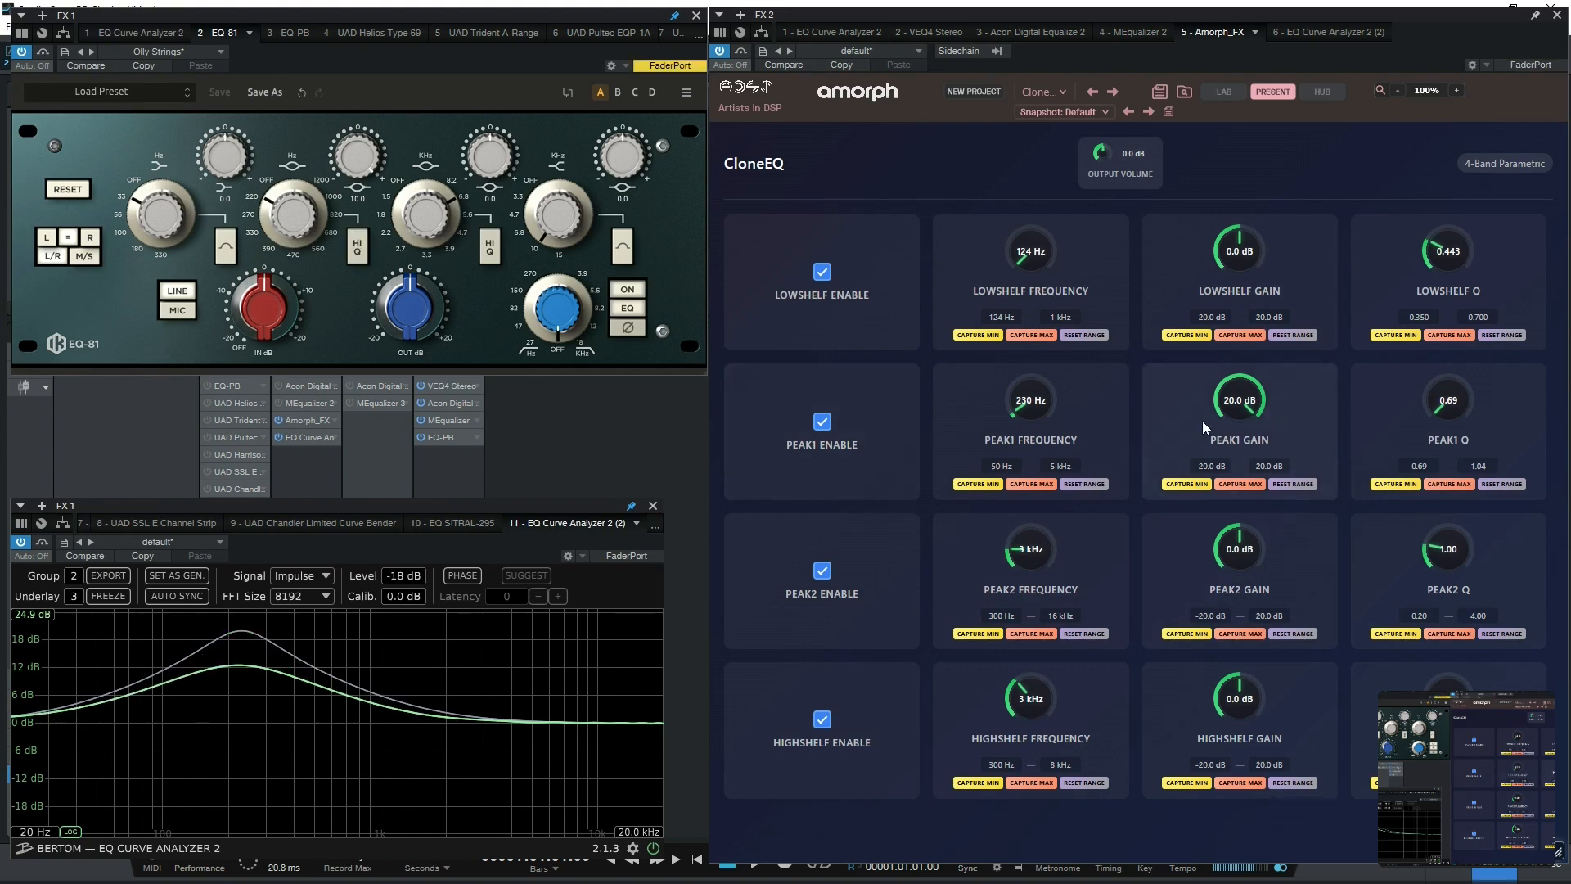
left_click_drag(1225, 419, 1214, 439)
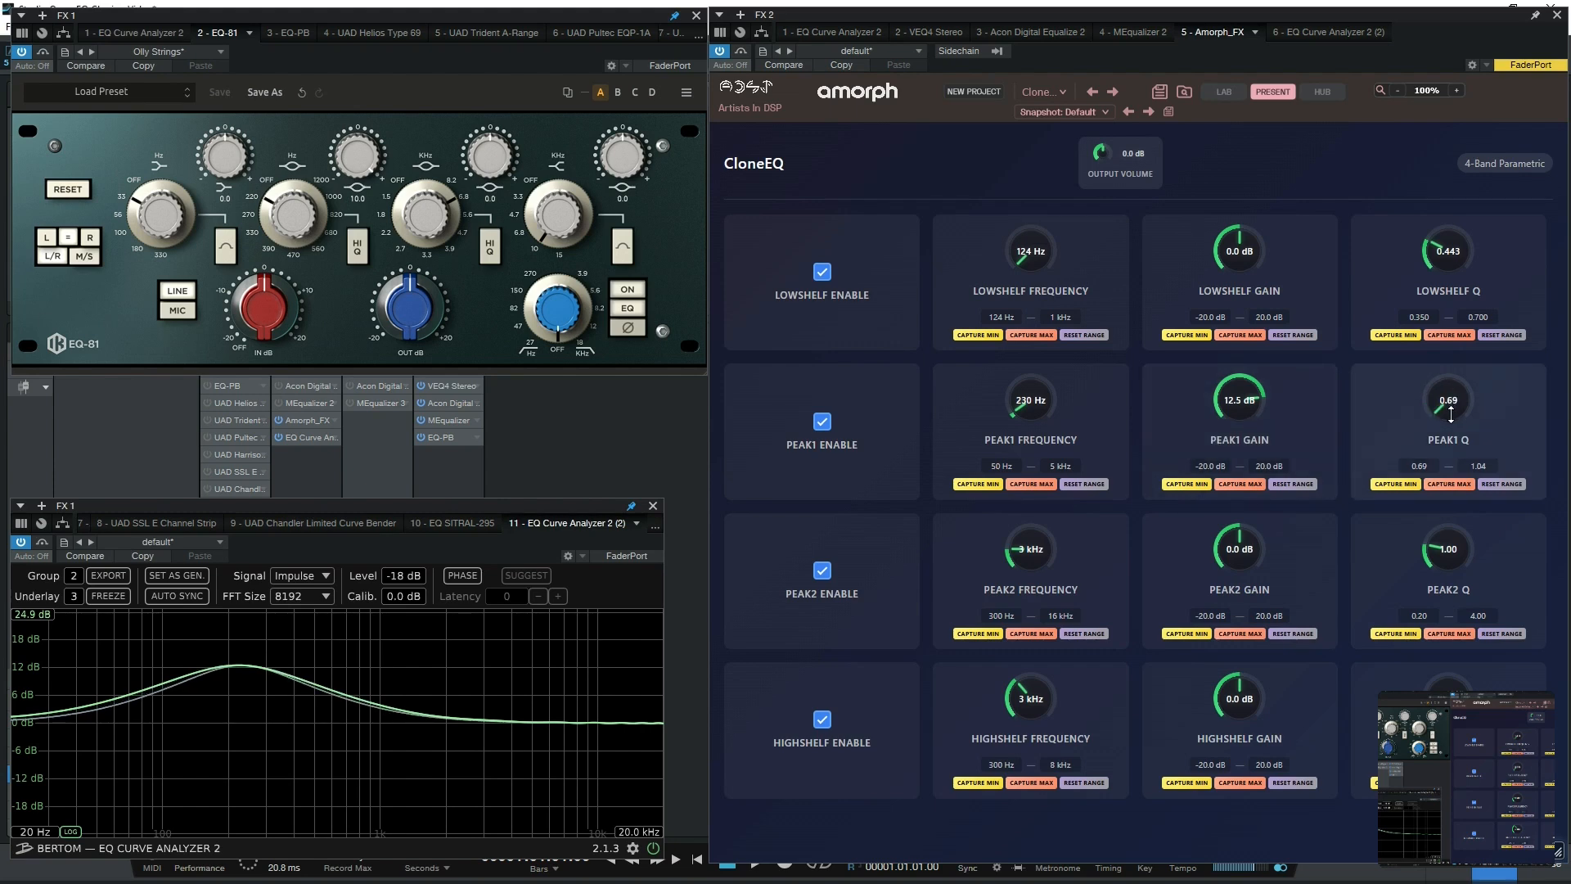
left_click(1502, 483)
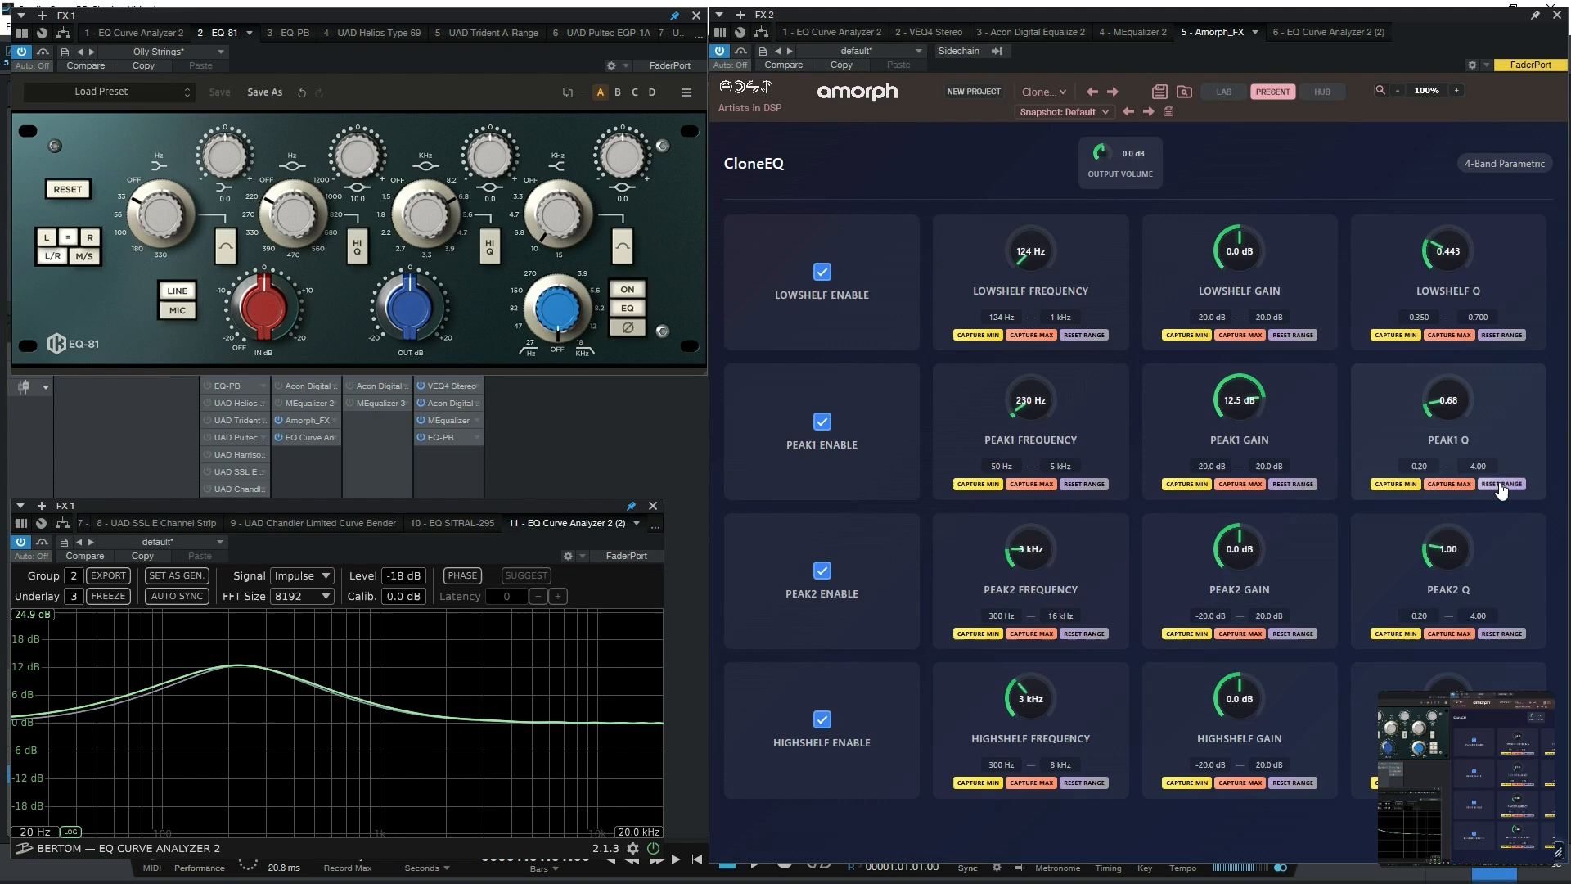
left_click_drag(1449, 411, 1450, 412)
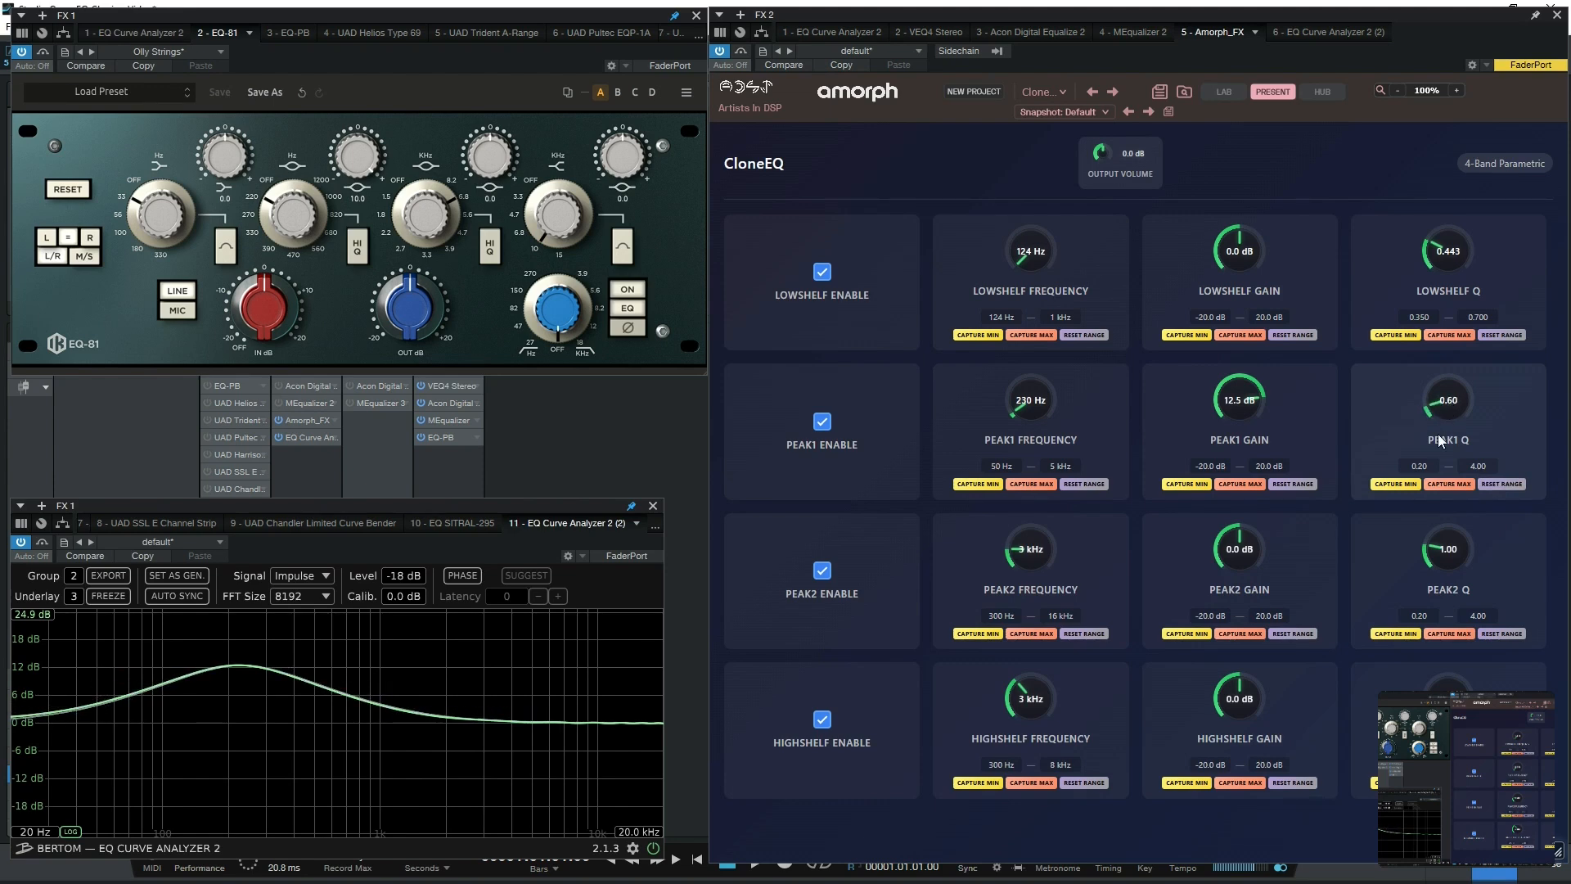
left_click(1396, 484)
Step: Enable Hi Q on the EQ-81's low-mid band, match it with Peak1 gain at 20.0 dB and capture 1.07 as the Peak1 Q maximum
left_click(356, 250)
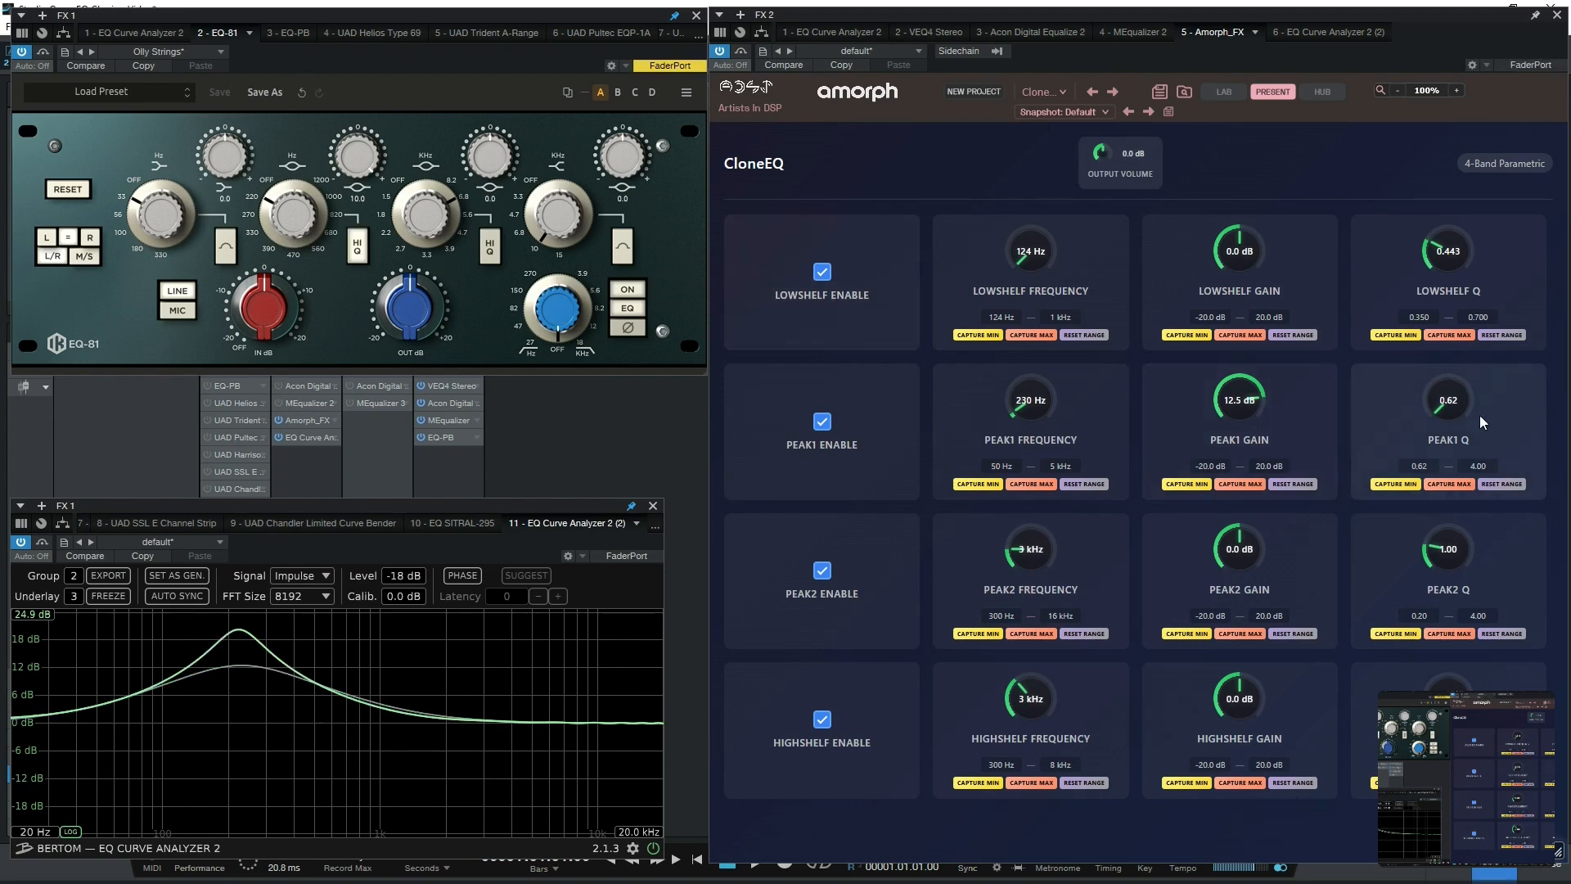
left_click_drag(1450, 409, 1455, 342)
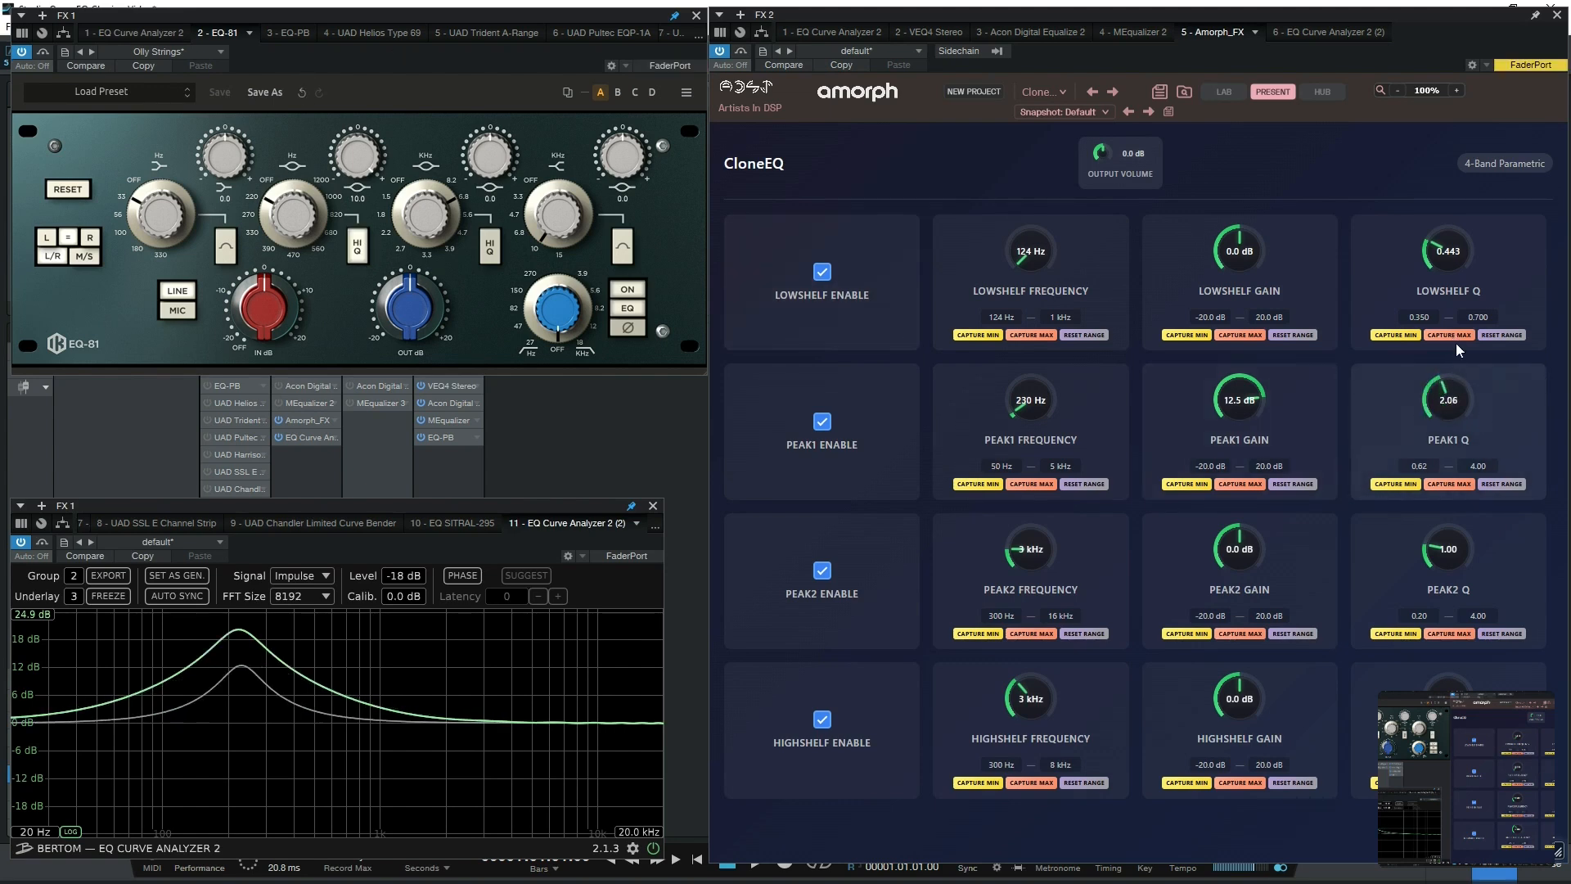
left_click_drag(1250, 401, 1250, 362)
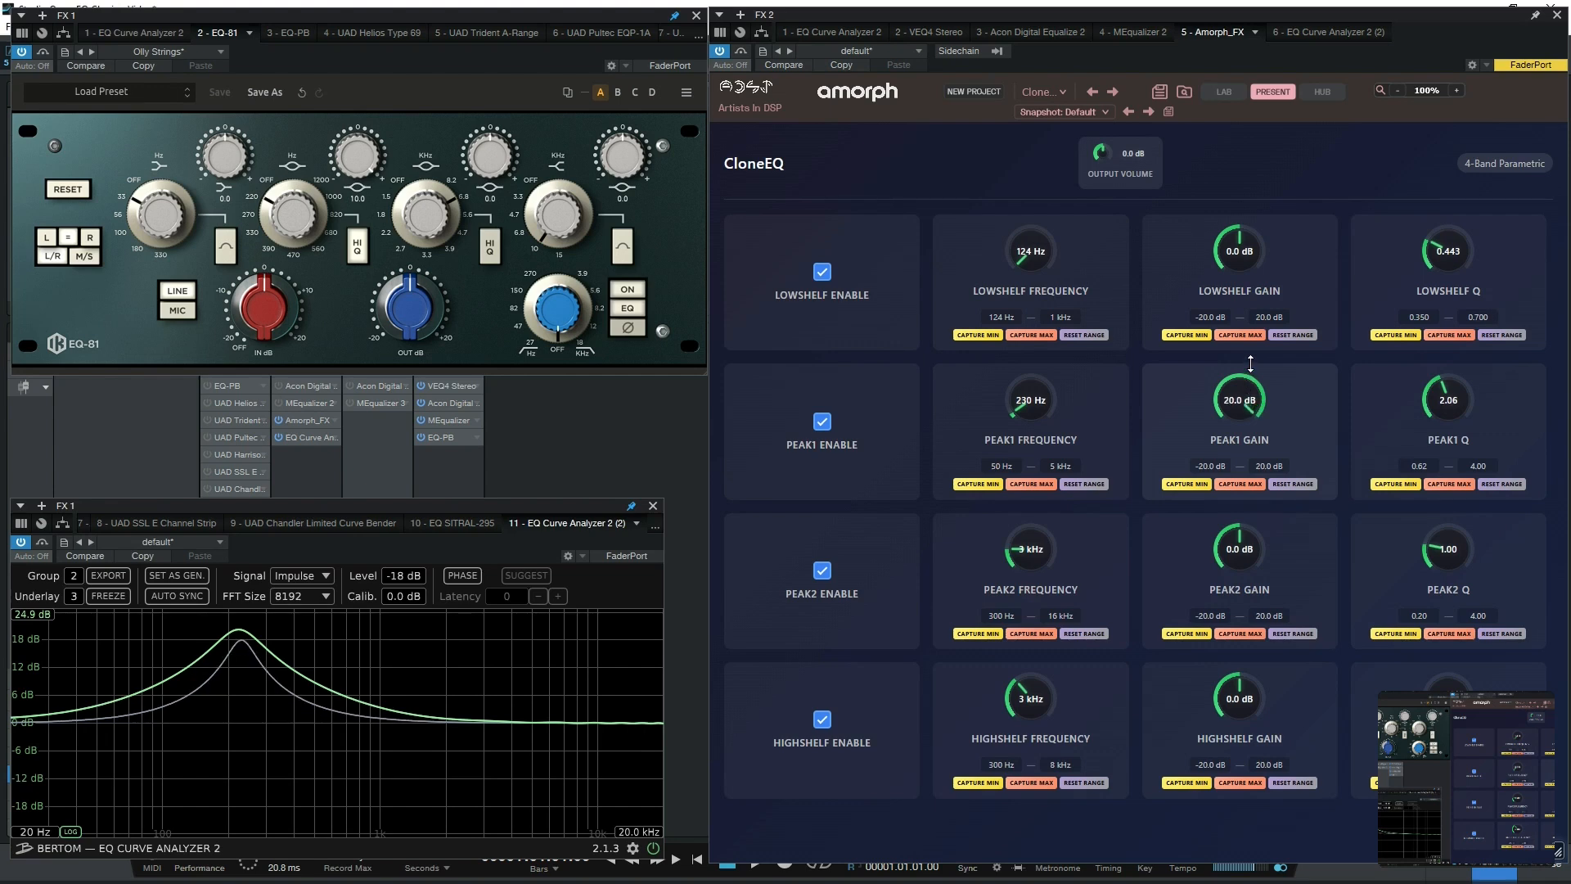
left_click_drag(1447, 409, 1436, 450)
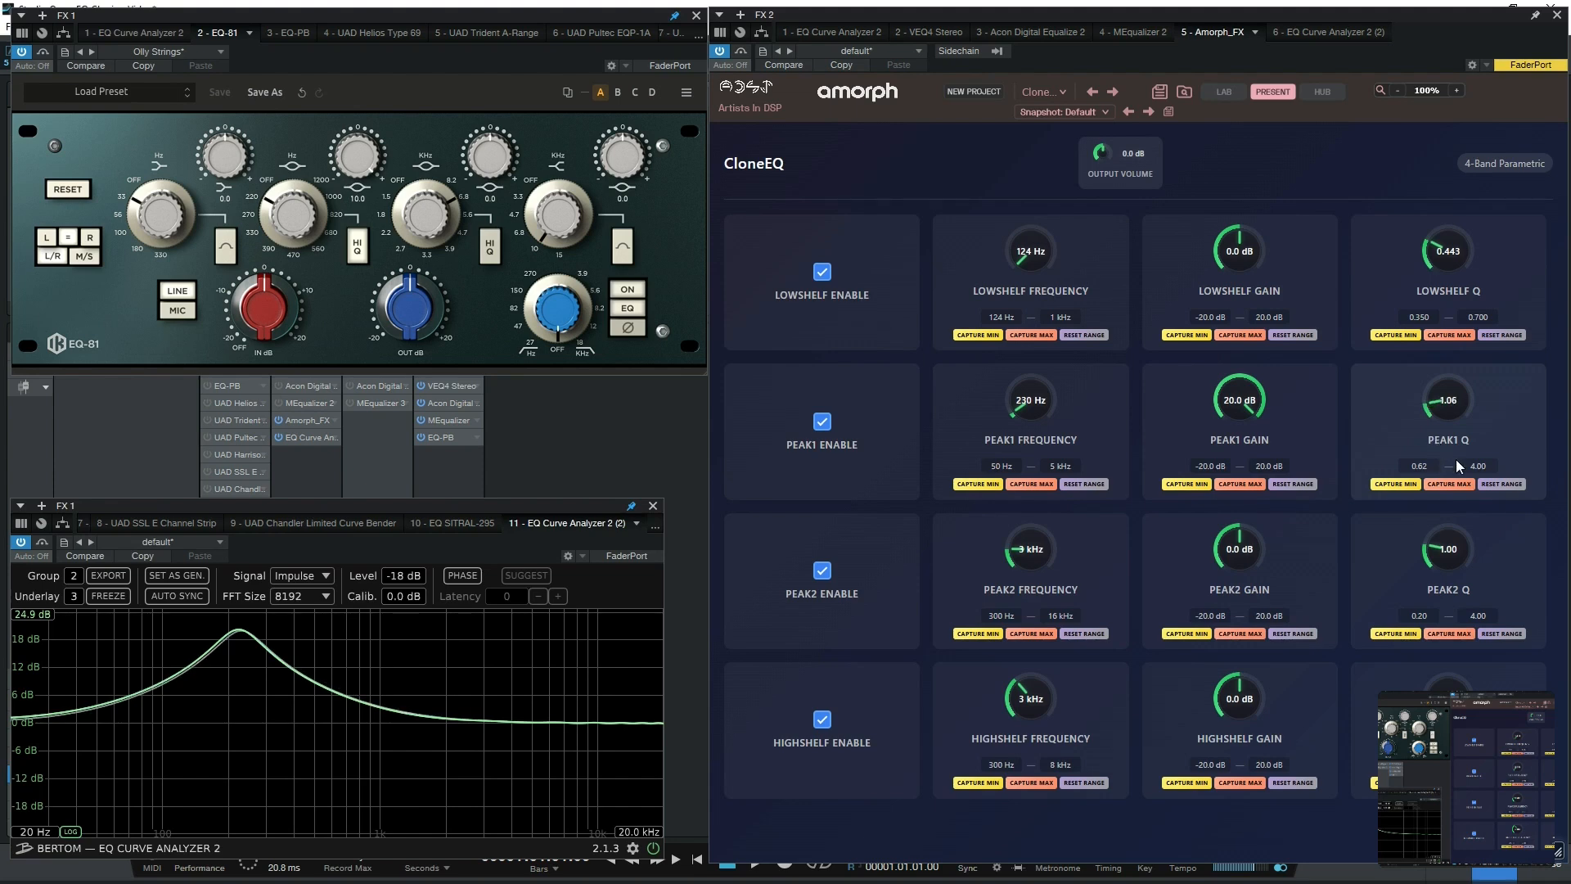
left_click(1451, 483)
mouse_move(1248, 367)
left_mouse_down()
mouse_move(1214, 550)
mouse_move(1265, 357)
left_mouse_up()
Step: Try the EQ-81's highest low-mid frequency against Peak1 at 1 kHz, 19.0 dB and Q 1.07, capturing a Peak1 frequency range of 248 Hz to 1 kHz
left_click_drag(271, 212, 304, 410)
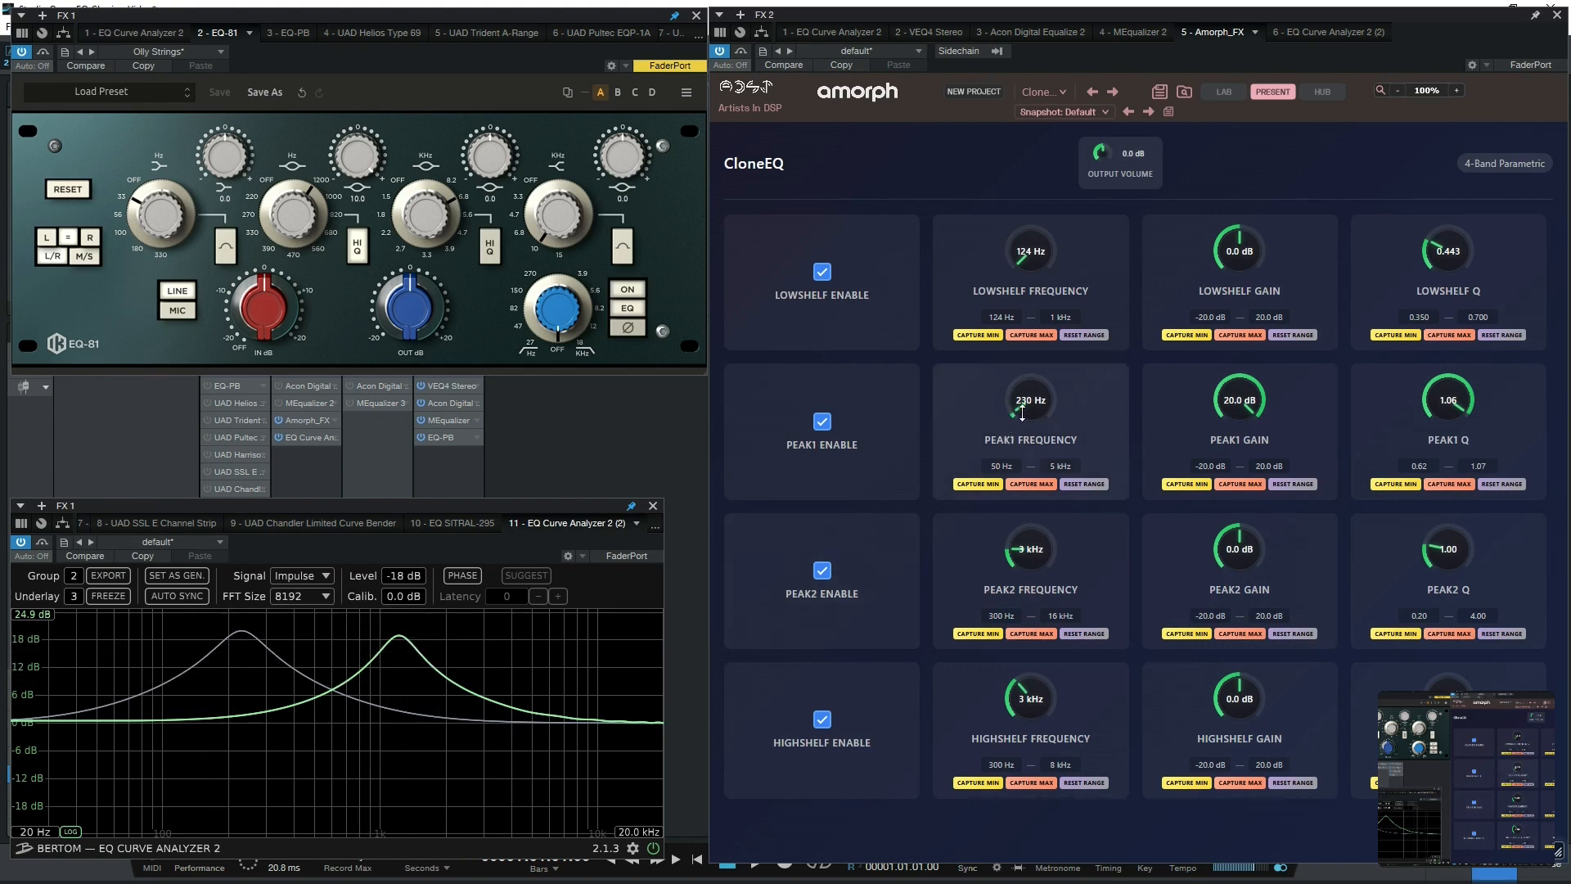
left_click(978, 483)
left_click_drag(1029, 413, 1035, 381)
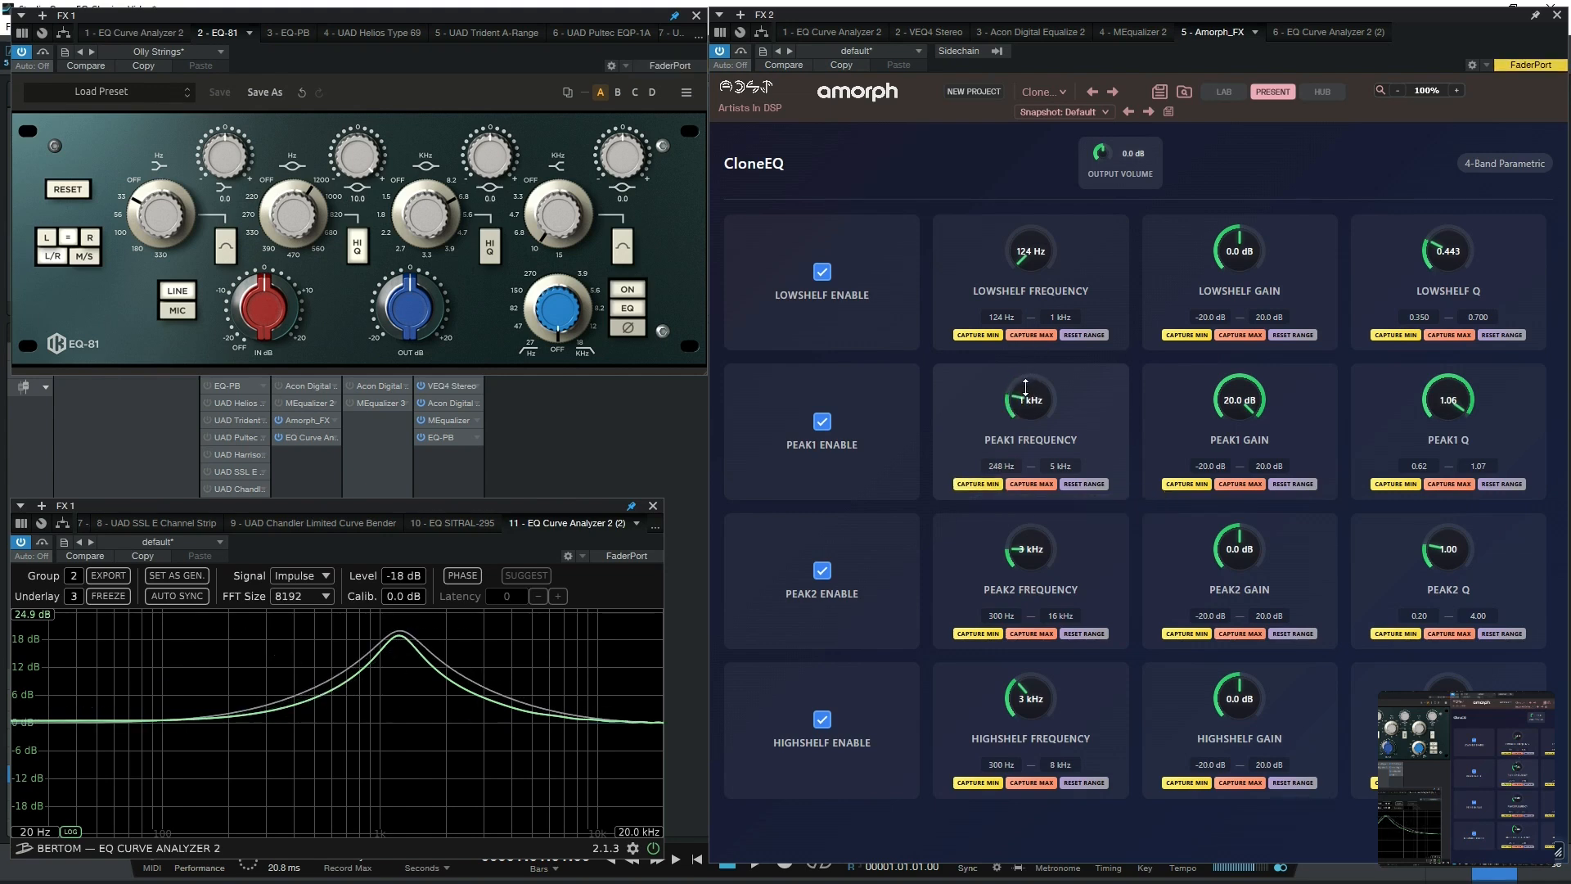
left_click_drag(1238, 406, 1236, 409)
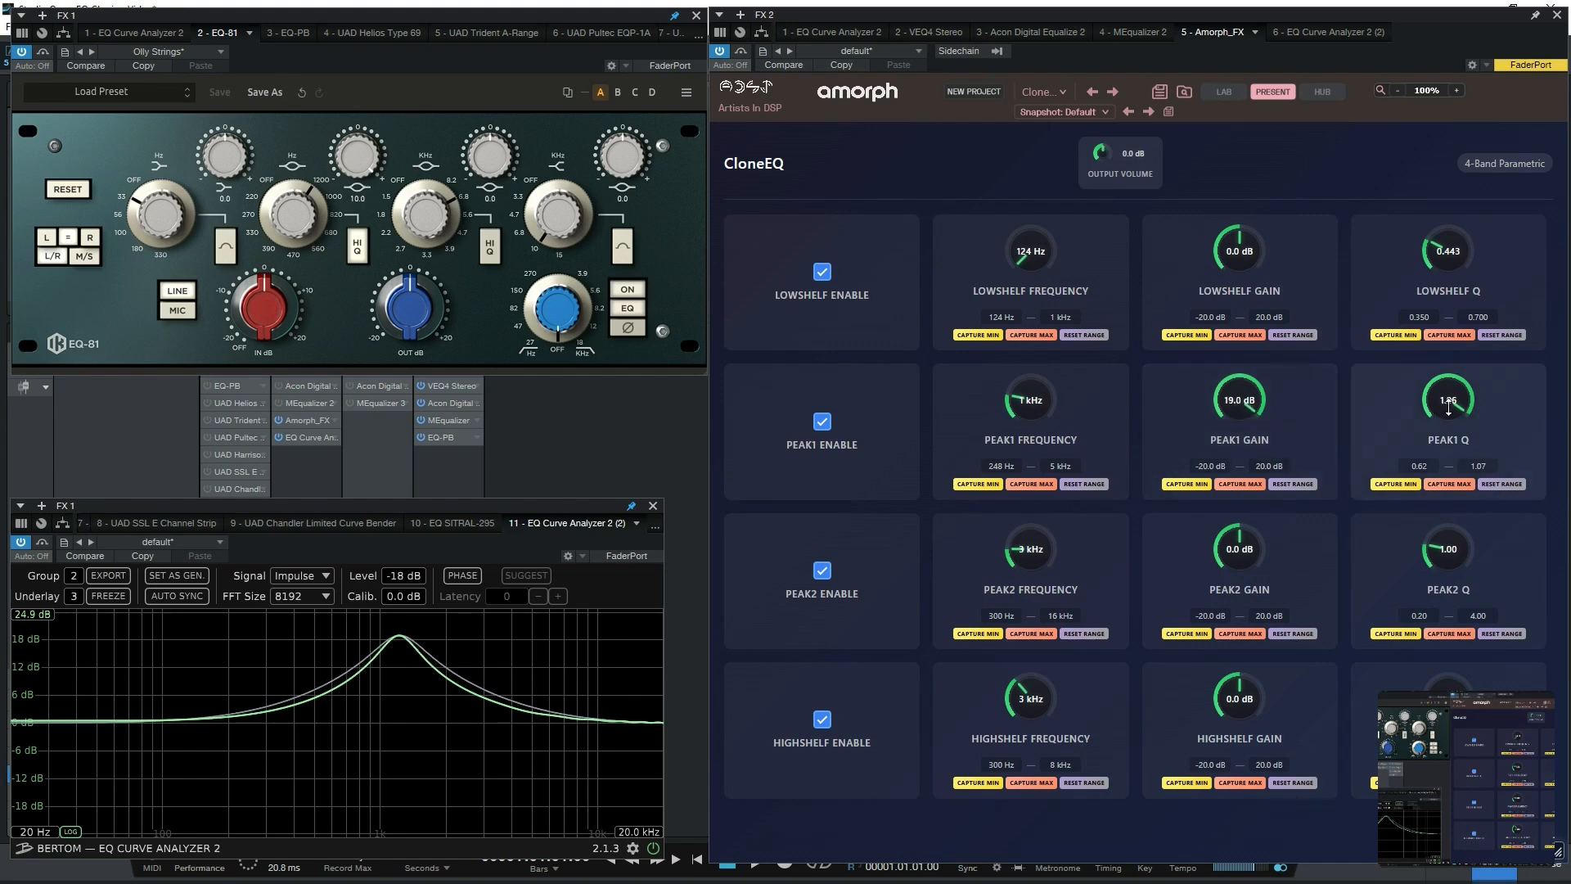
left_click_drag(1447, 408, 1314, 203)
left_click(1033, 483)
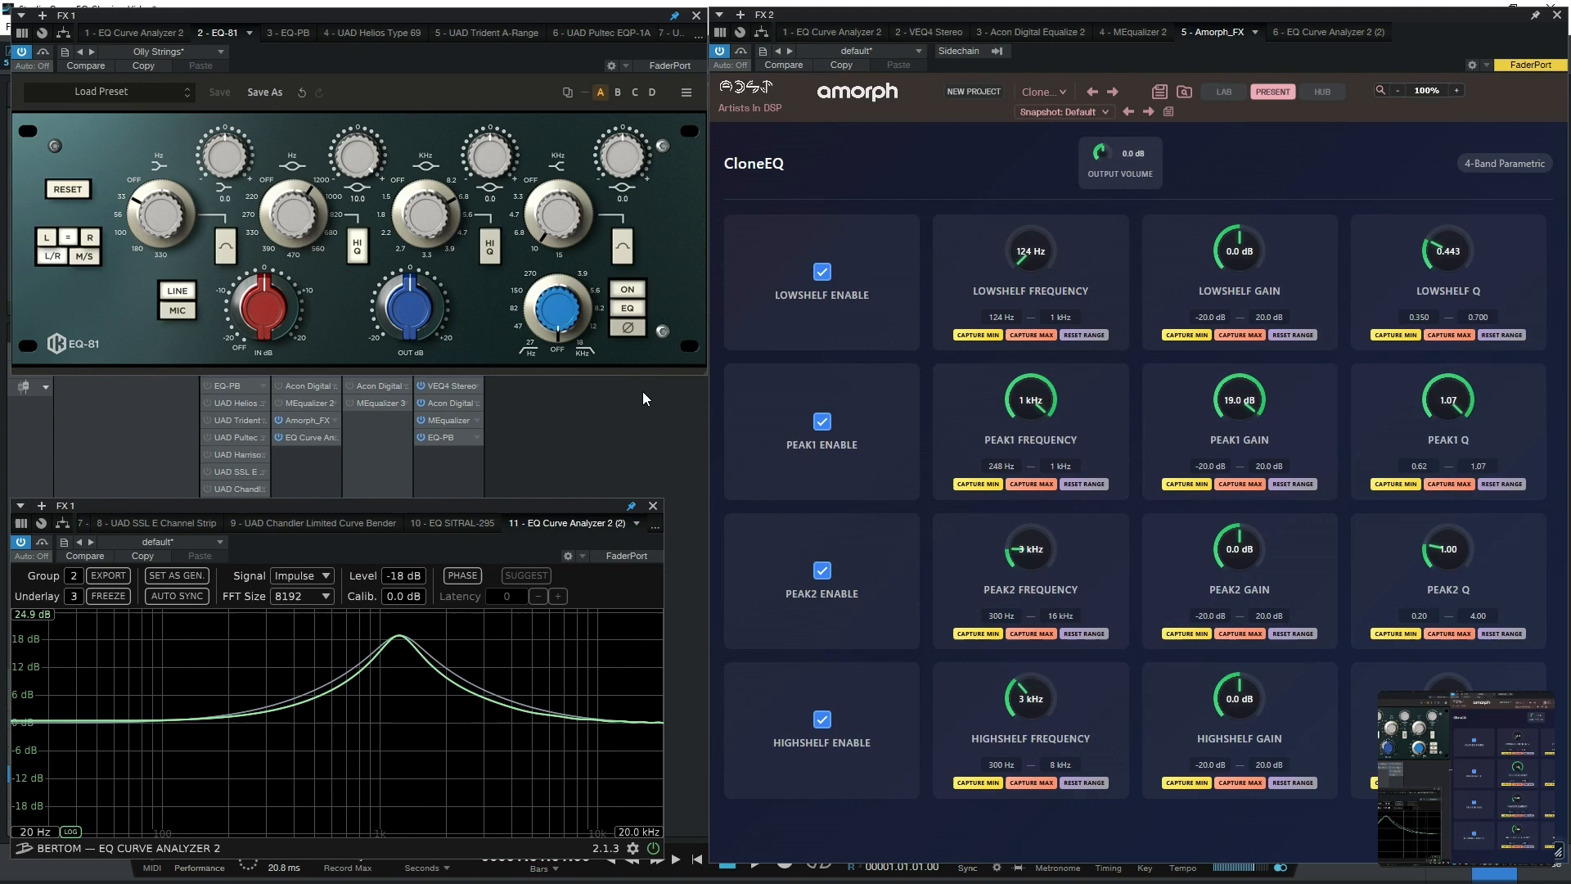
Step: Return the EQ-81's low-mid band to its lowest frequency, then reset the Peak1 frequency range and capture 199 Hz as its minimum
left_click_drag(329, 204, 285, 111)
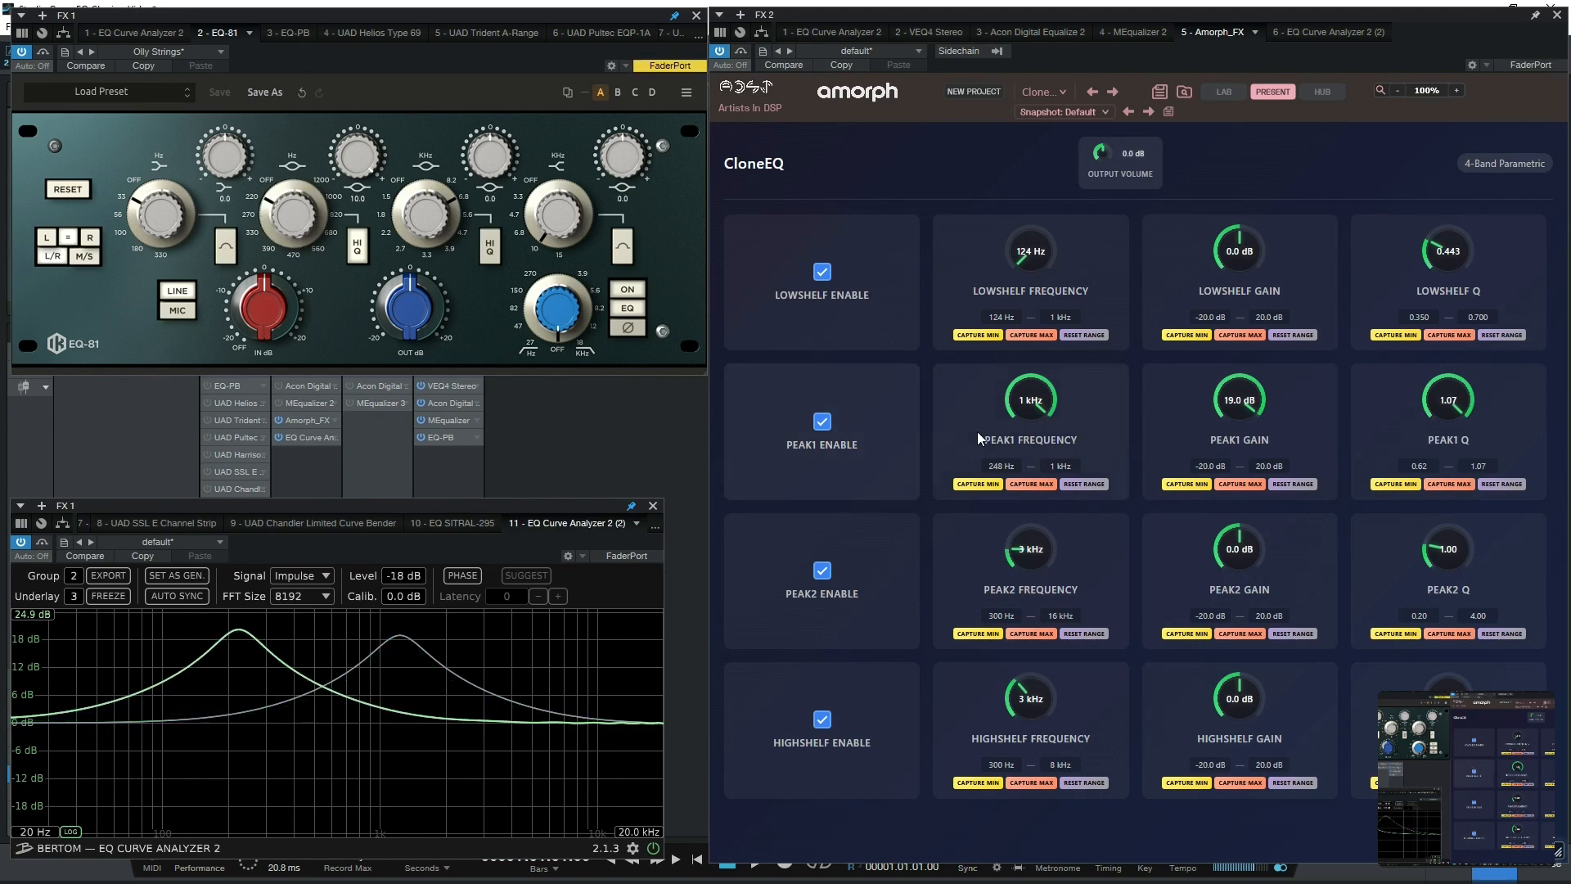
left_click_drag(1050, 398, 1048, 491)
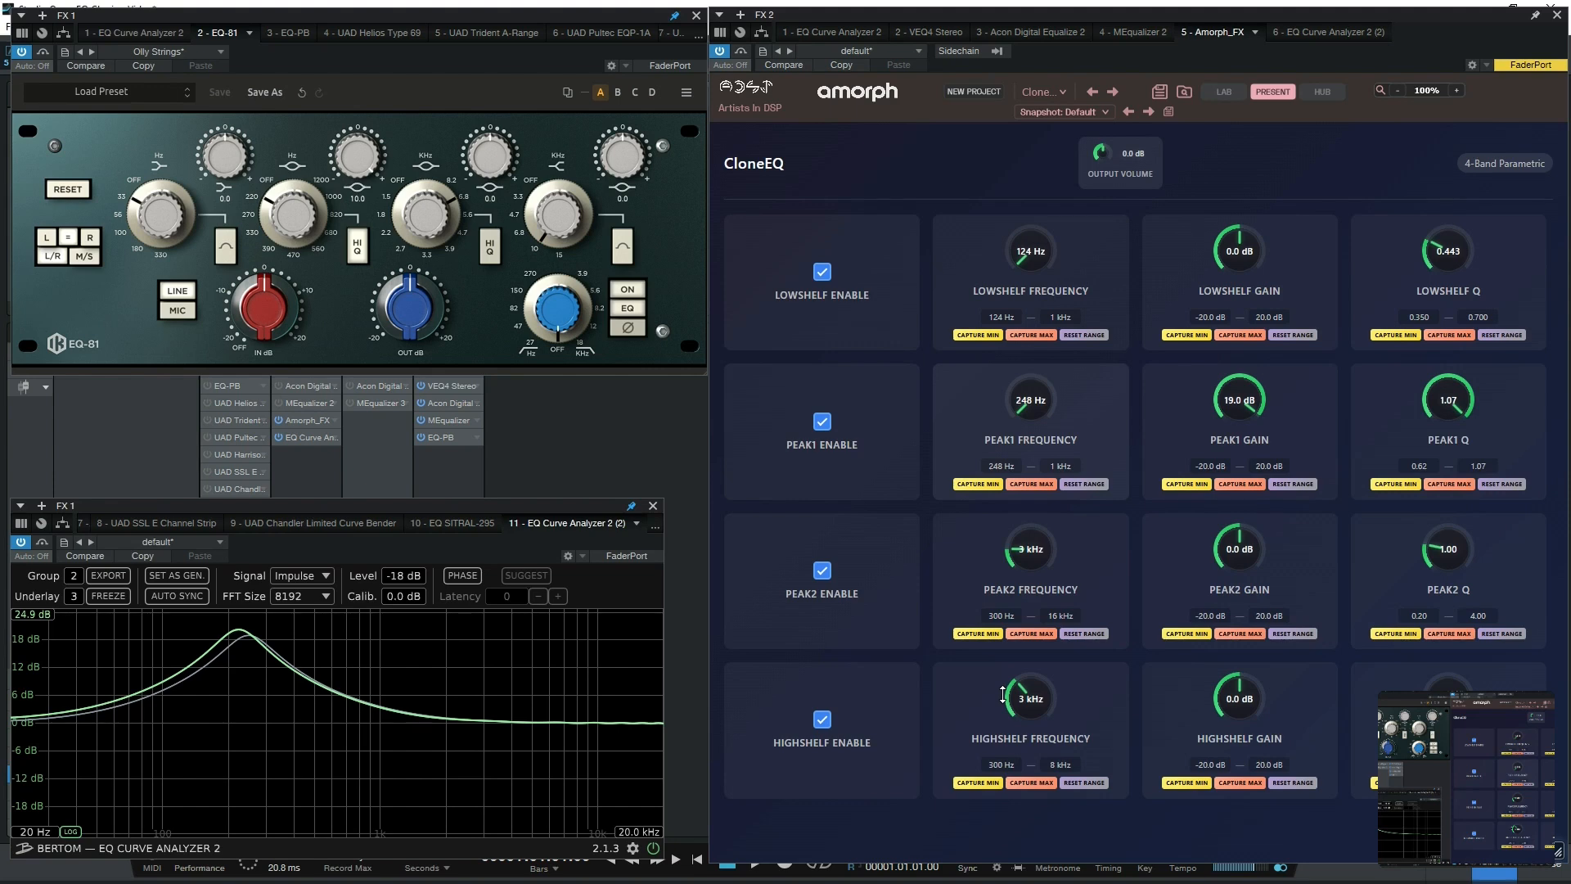
left_click(1081, 483)
left_click_drag(1030, 404, 1030, 404)
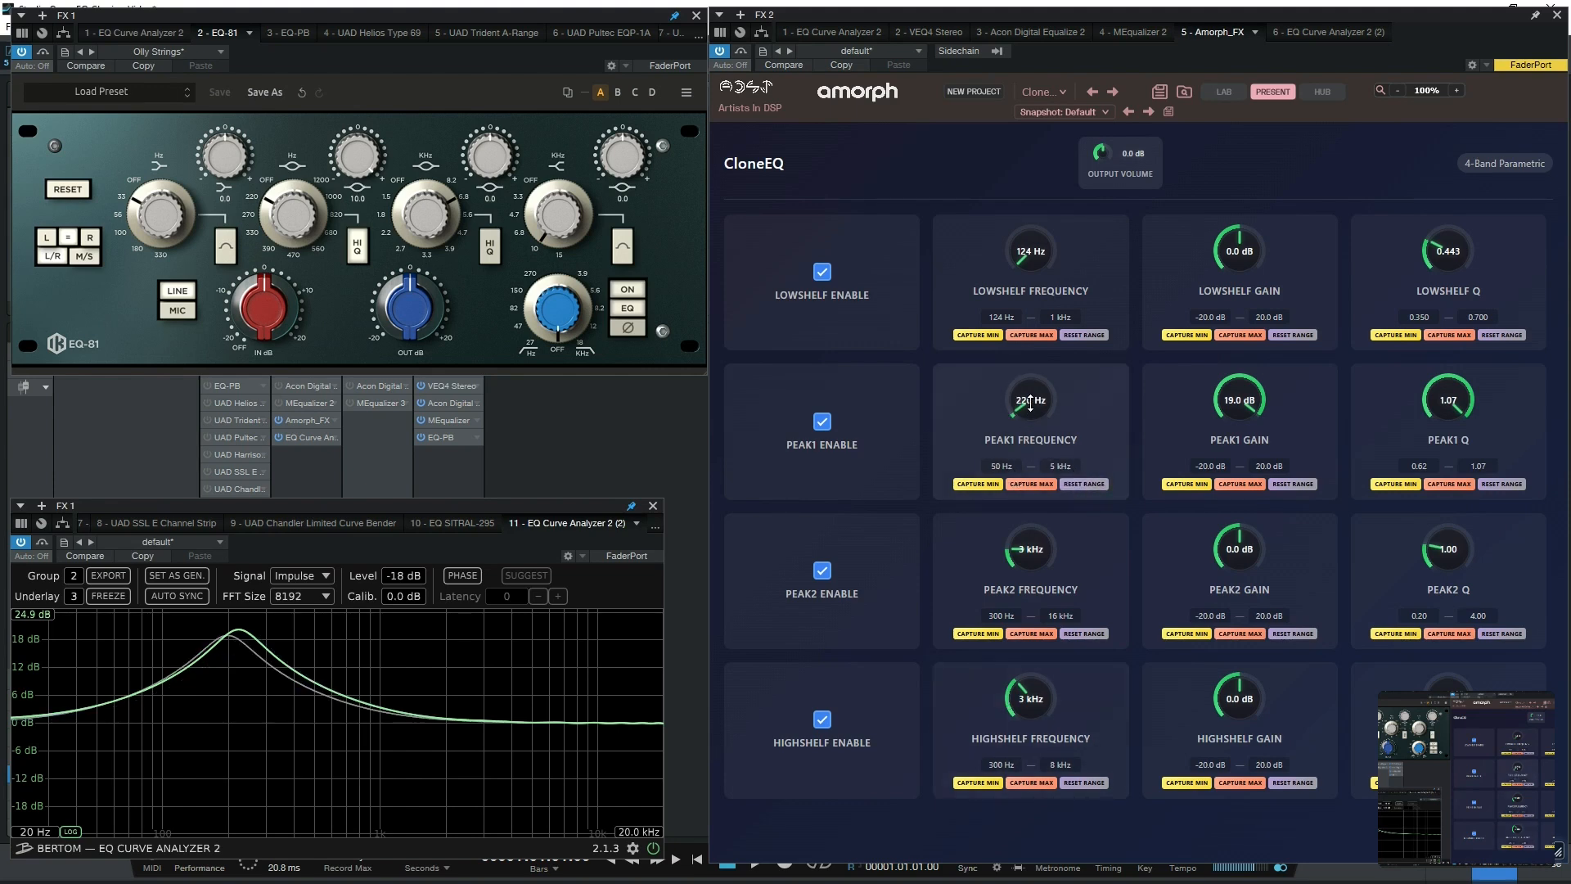
left_click(978, 484)
Step: Set the EQ-81's low-mid band to its highest frequency, match it with Peak1 and capture 1 kHz as the Peak1 frequency maximum
left_click_drag(271, 196, 289, 457)
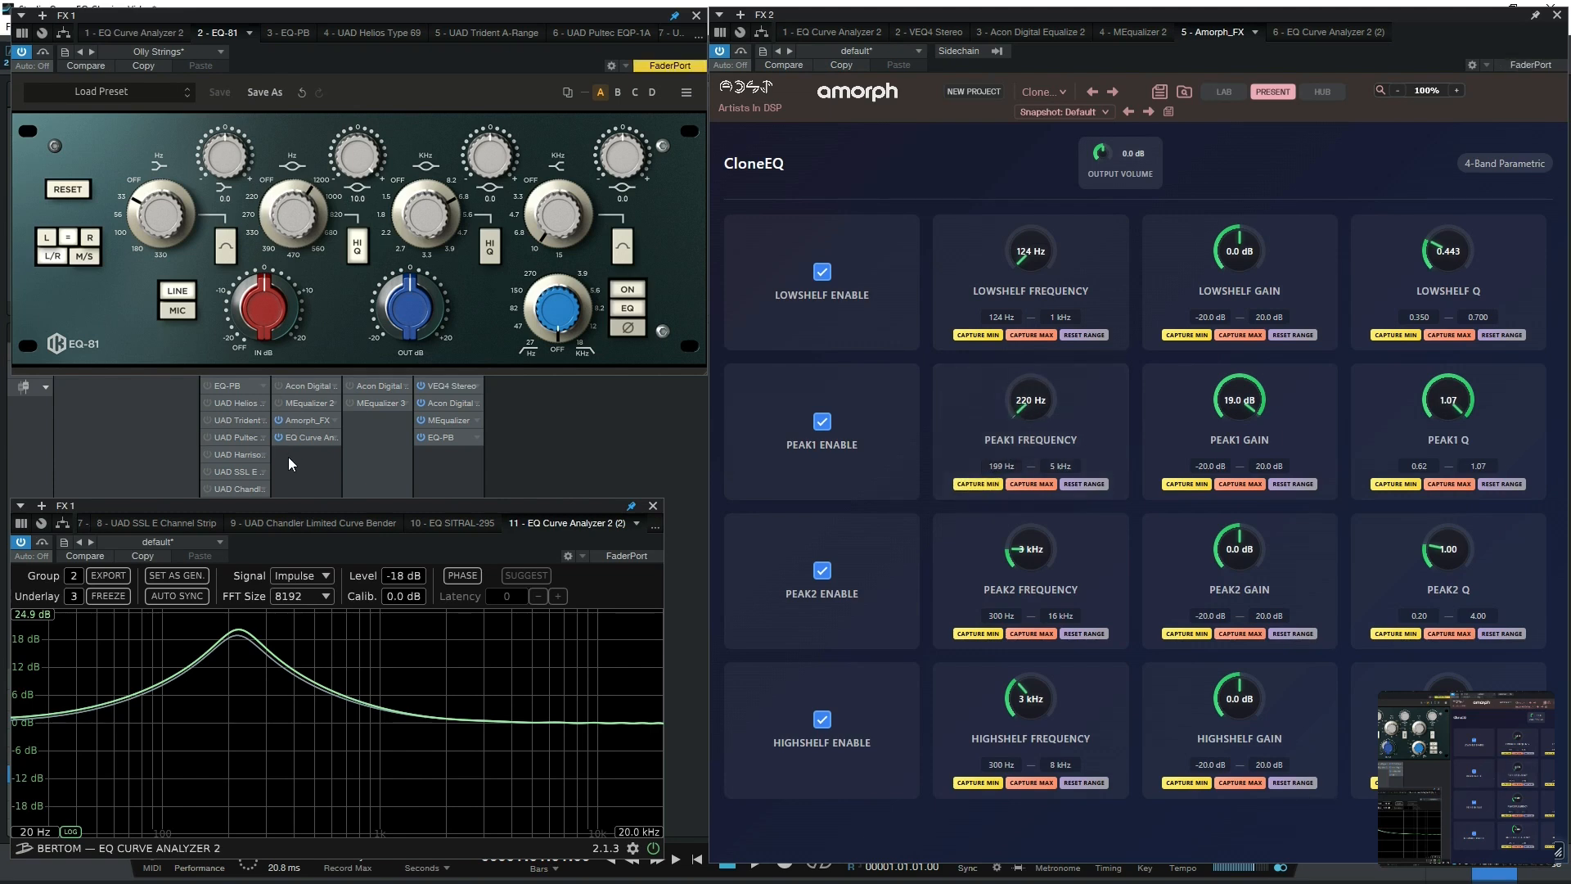
mouse_move(1026, 376)
left_mouse_down()
mouse_move(1029, 335)
mouse_move(1017, 374)
left_mouse_up()
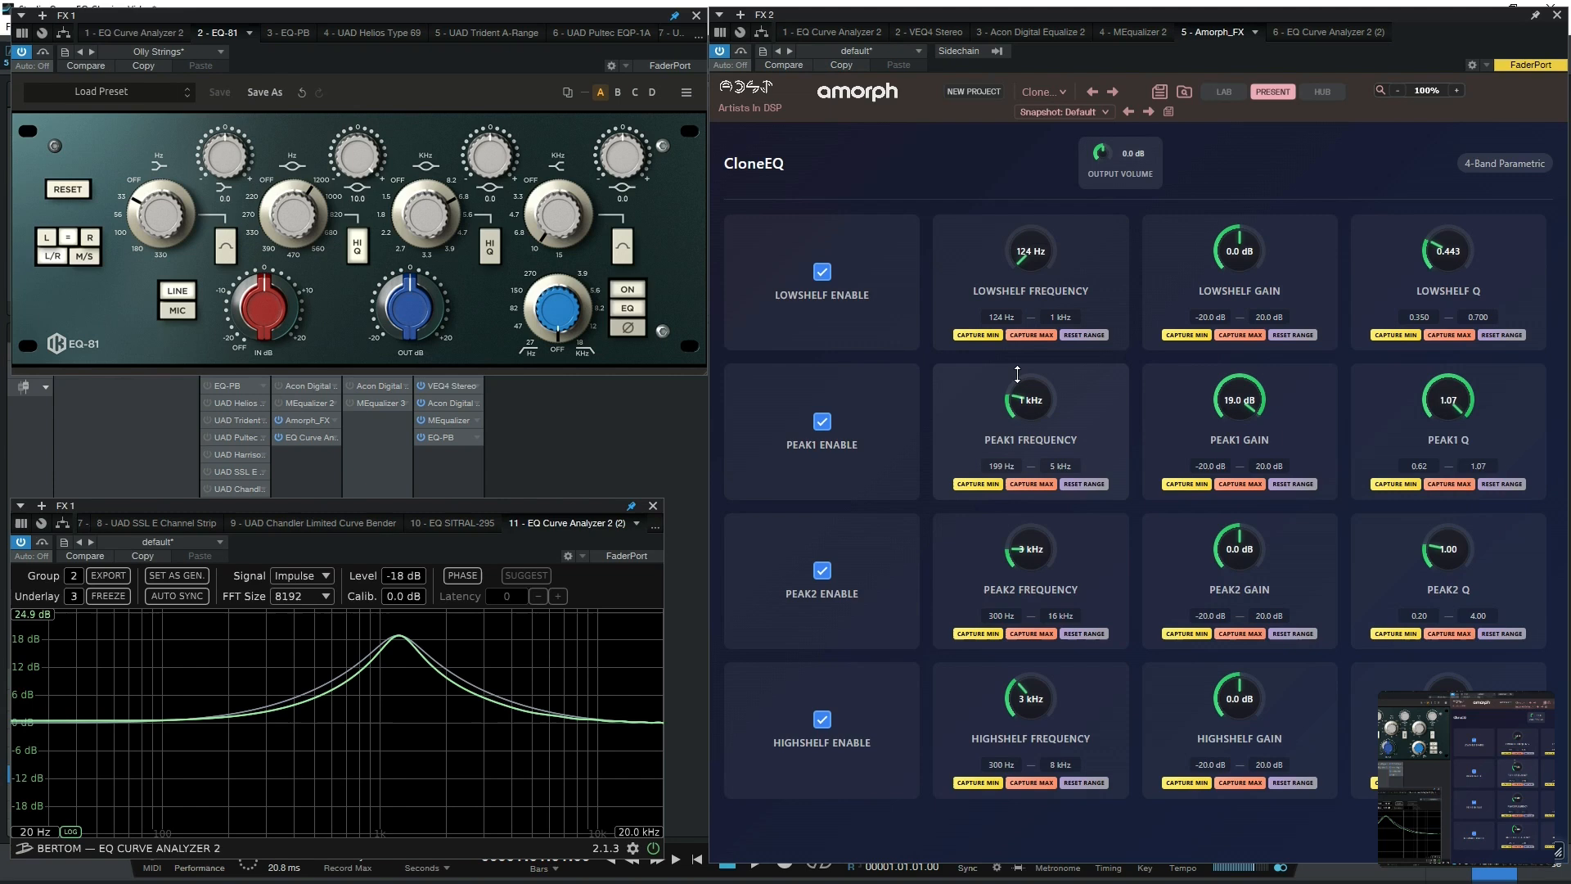
left_click(1026, 483)
Step: Switch off Hi Q on the EQ-81's low-mid band and match it with Peak1 Q at 0.62 and Peak1 gain at 12.0 dB
left_click(360, 239)
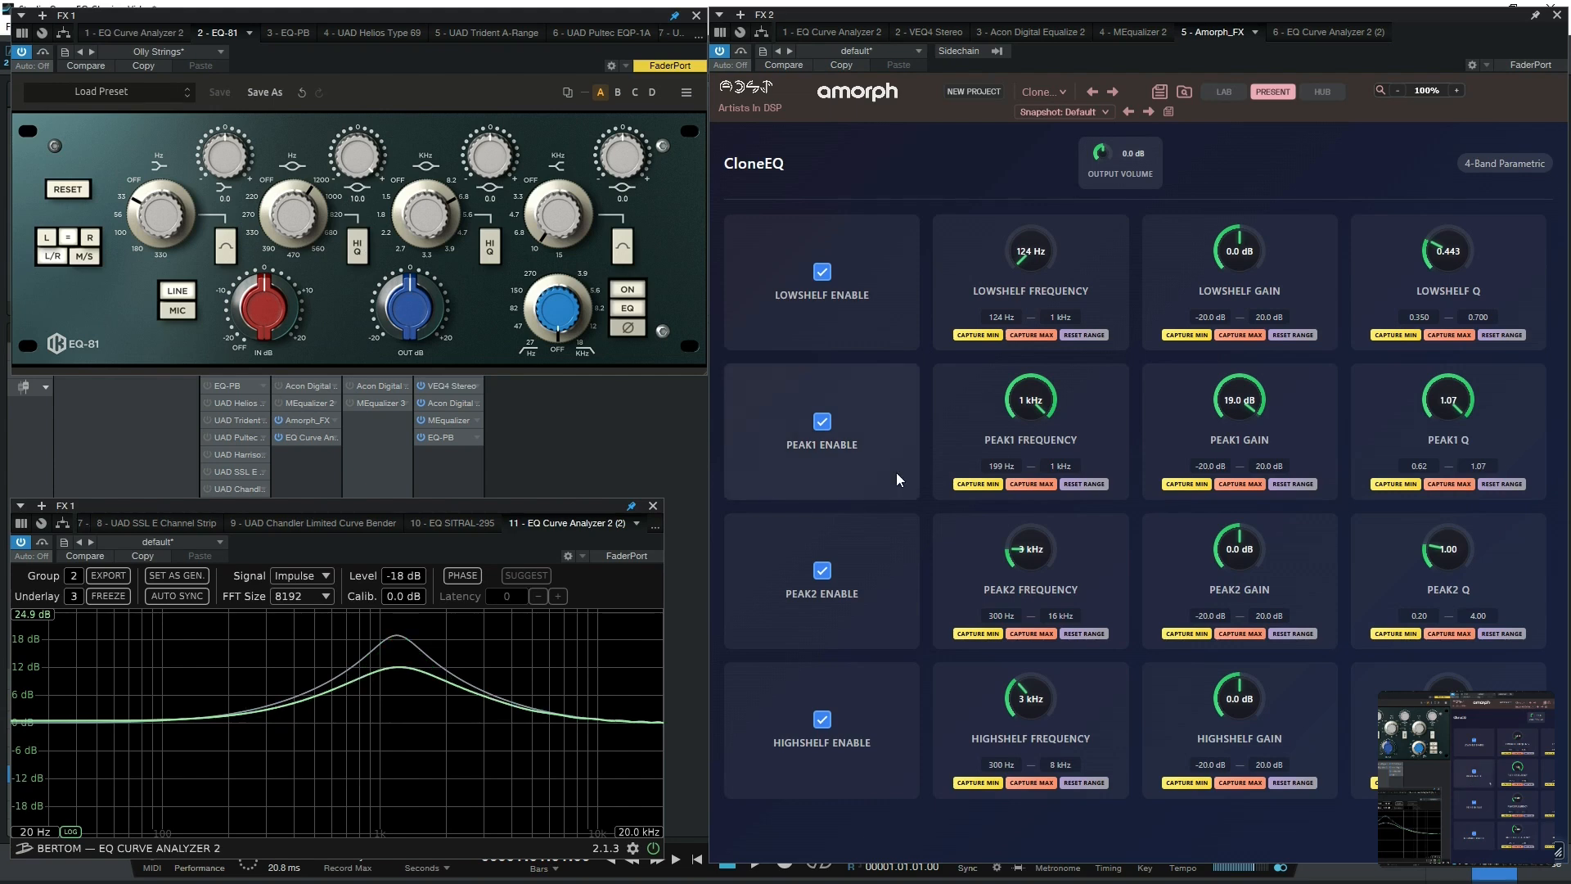
left_click(1252, 409)
left_click_drag(1252, 411, 1246, 435)
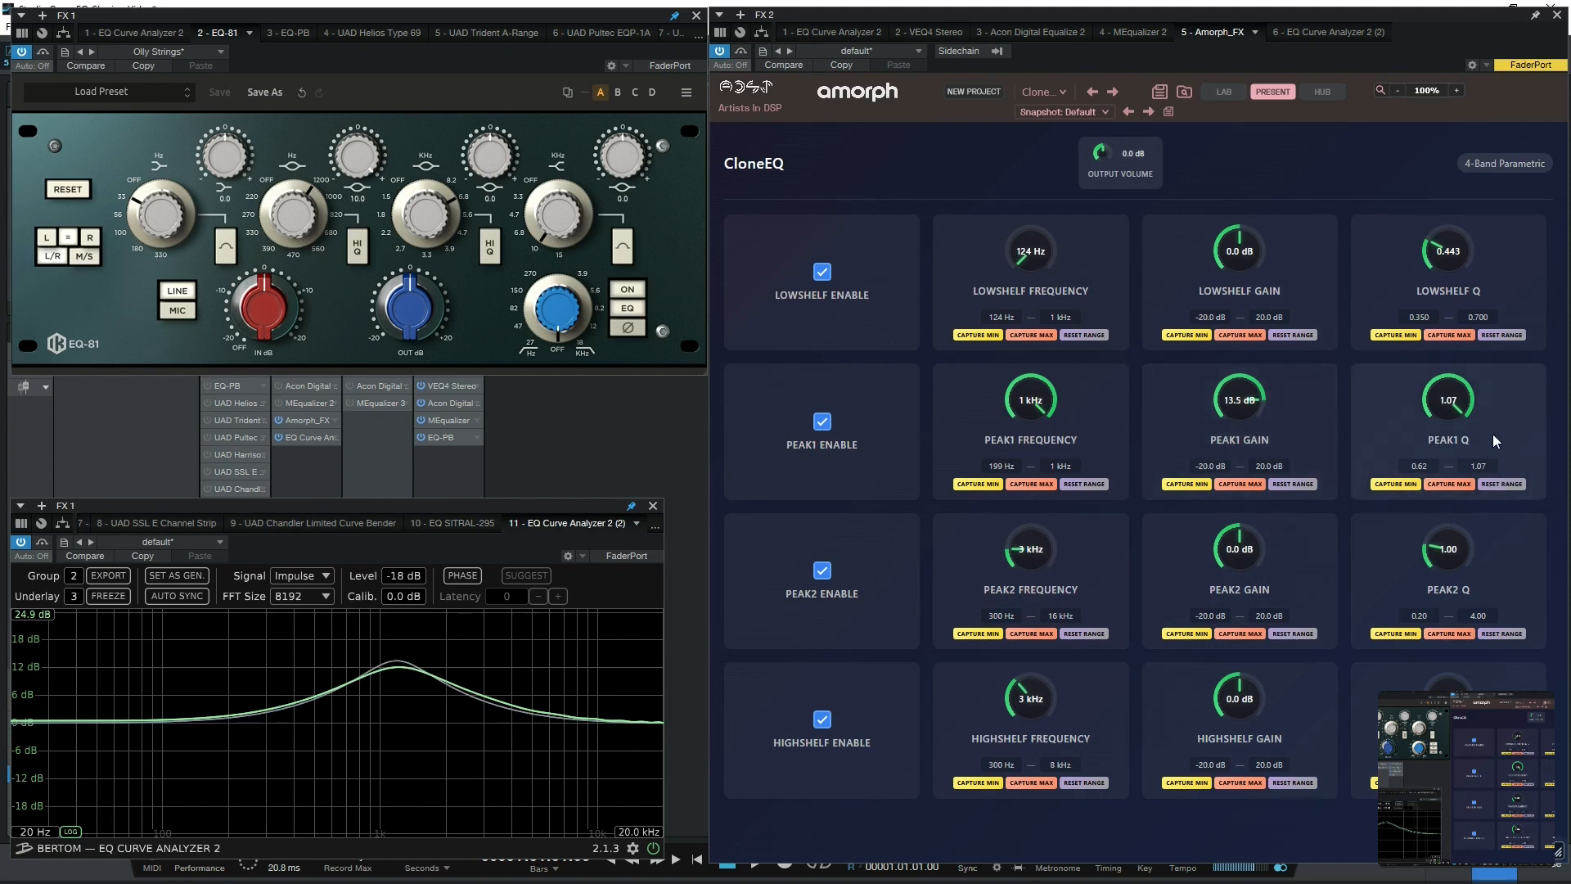
left_click_drag(1463, 411, 1417, 641)
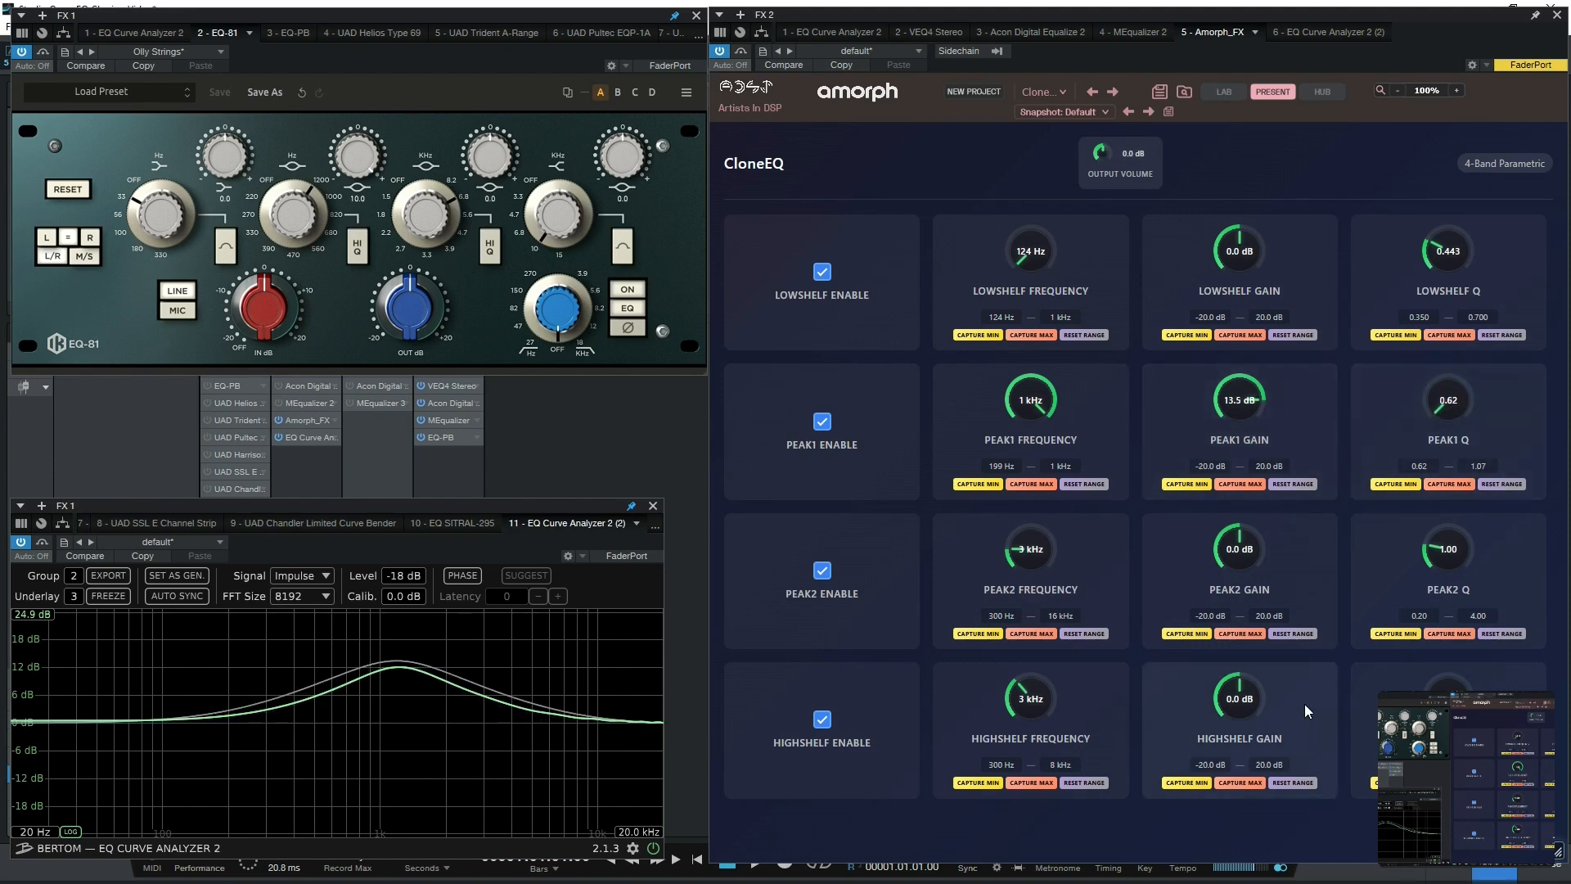
left_click_drag(1238, 401, 1234, 407)
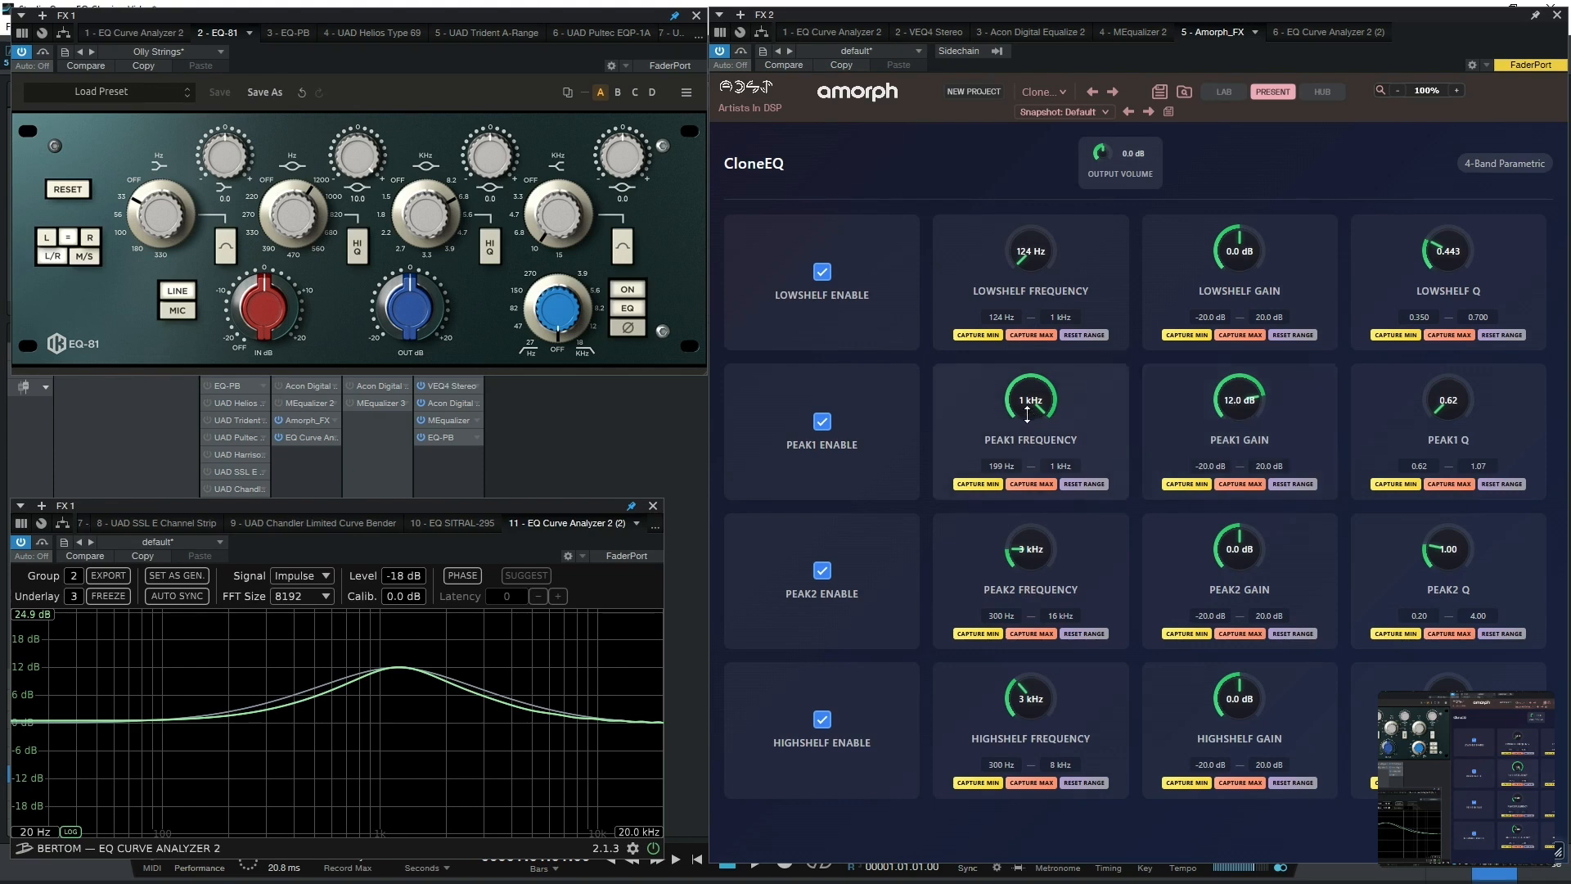
Step: Return Peak1 frequency to its 199 Hz minimum and the EQ-81's low-mid band to its lowest frequency to compare their curves
left_click_drag(1027, 415, 1027, 491)
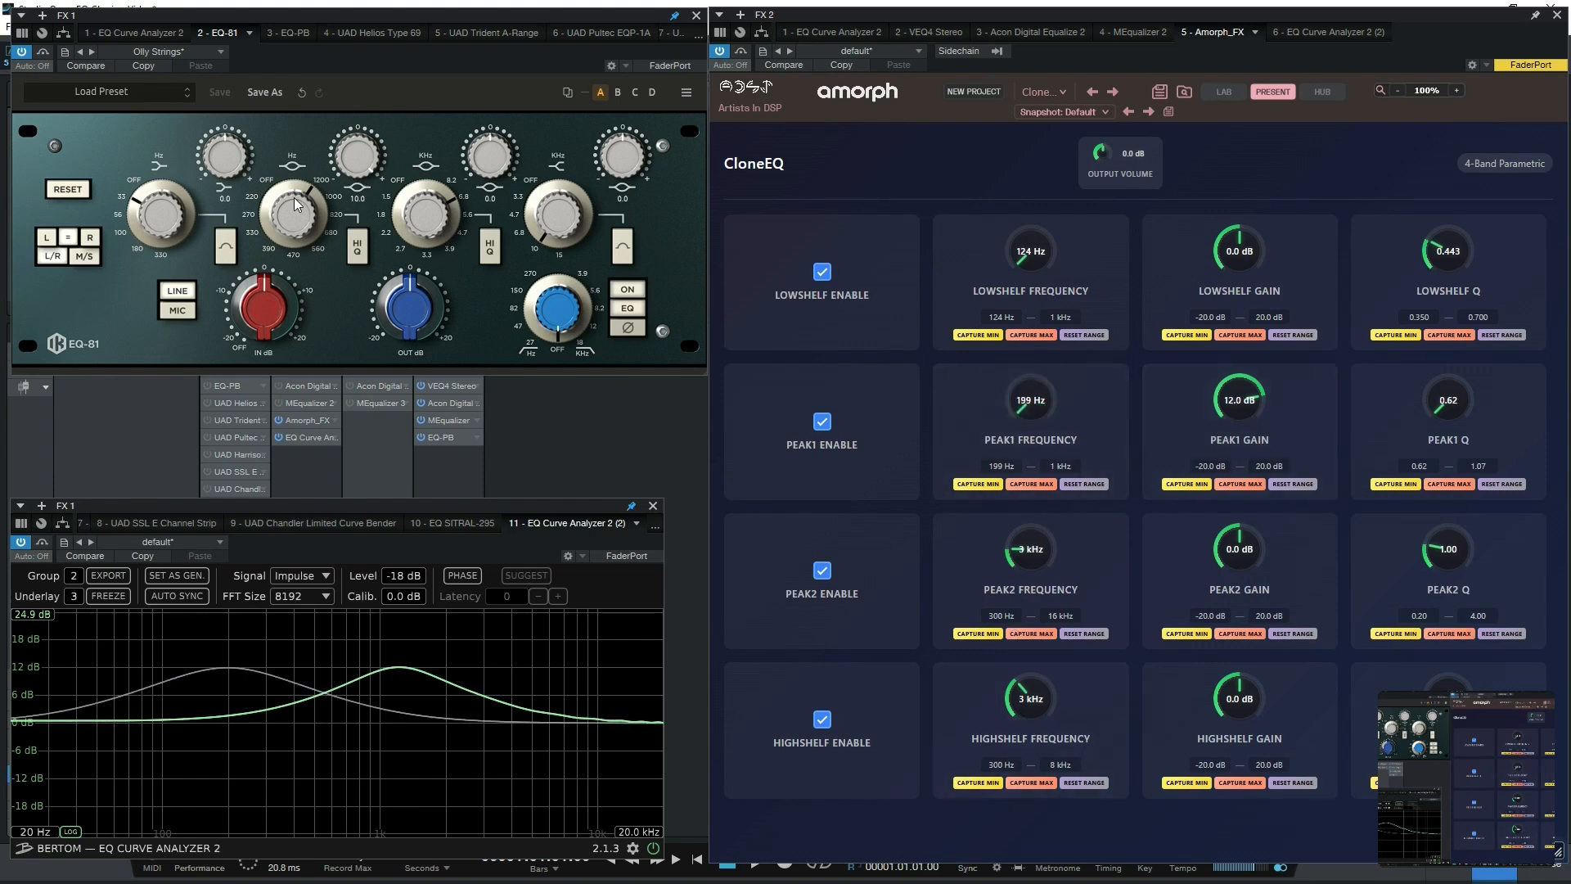
left_click_drag(264, 216, 317, 37)
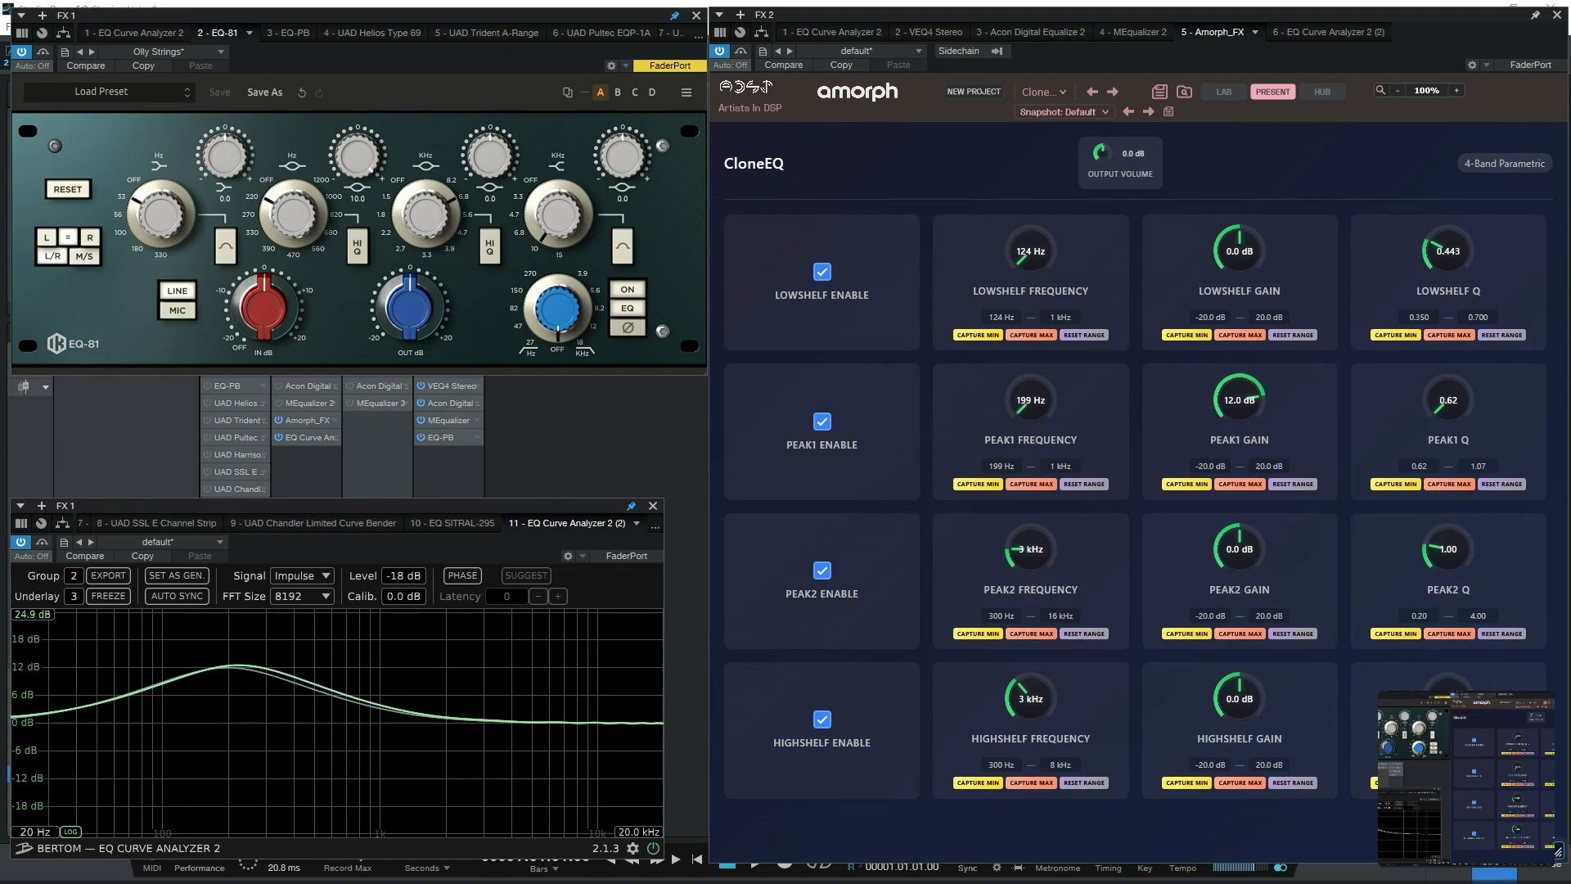
Step: Load the EQ-1081 snapshot in CloneEQ and raise its LowShelf gain to 16.0 dB
left_click(1044, 112)
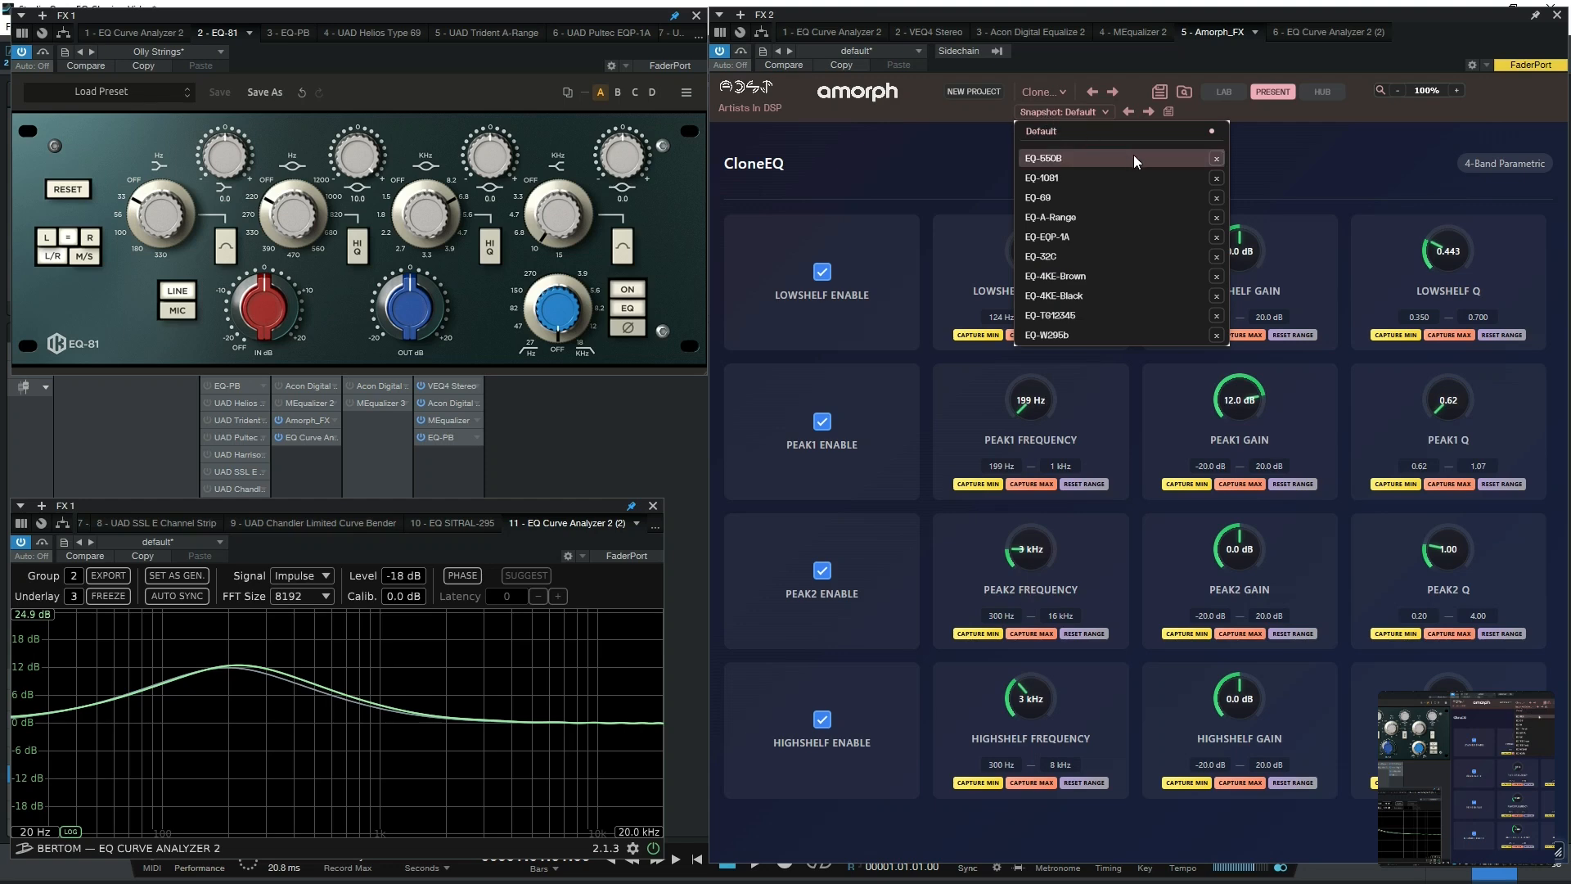
left_click(1128, 175)
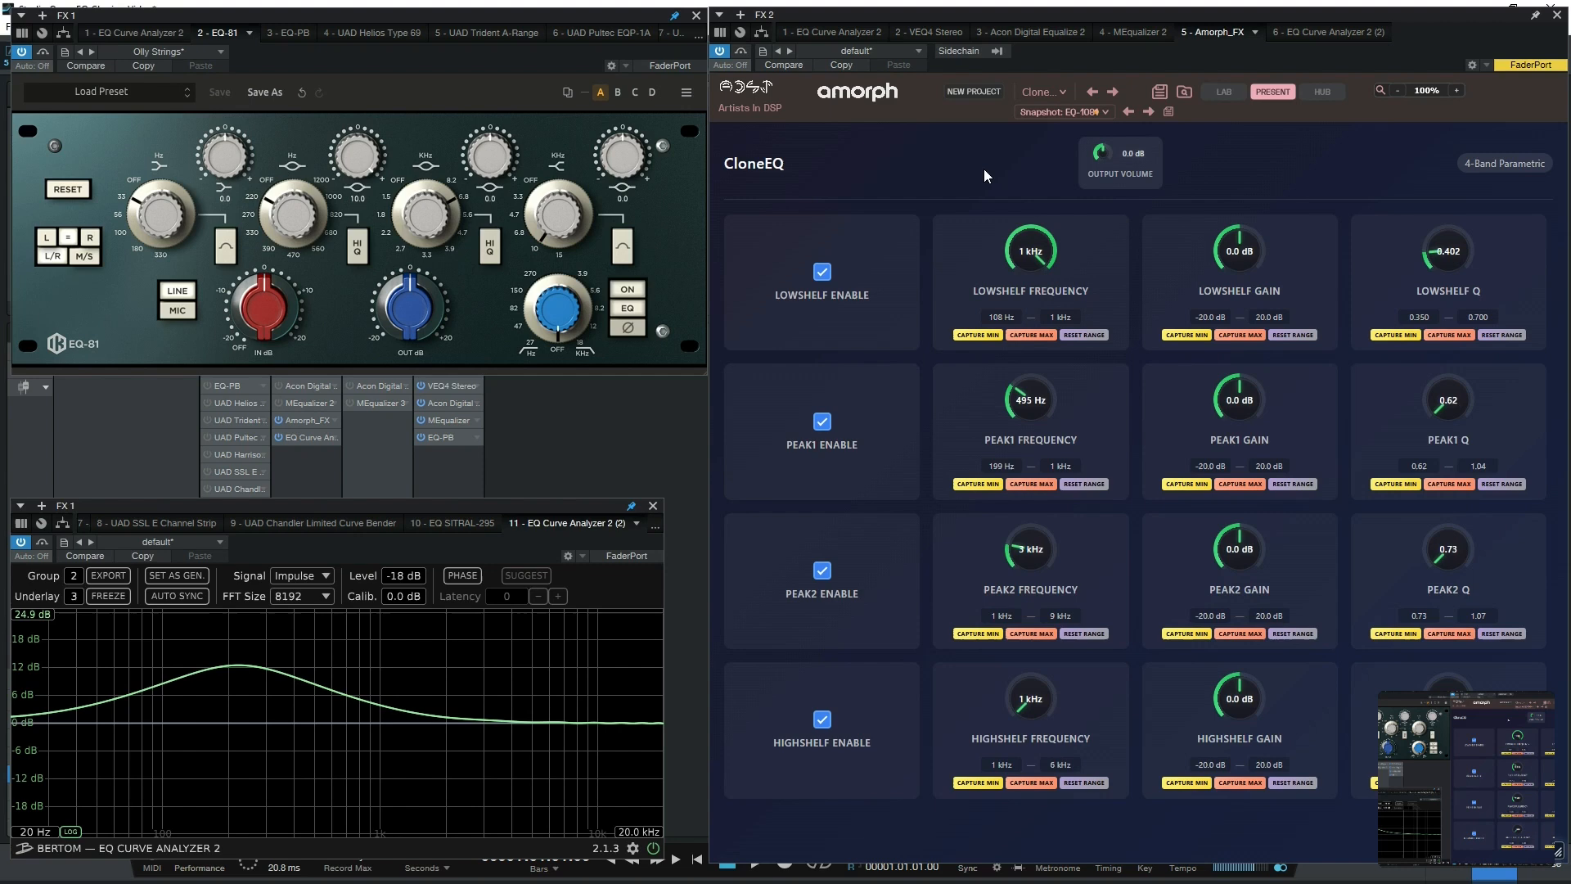
left_click_drag(1216, 251, 1236, 205)
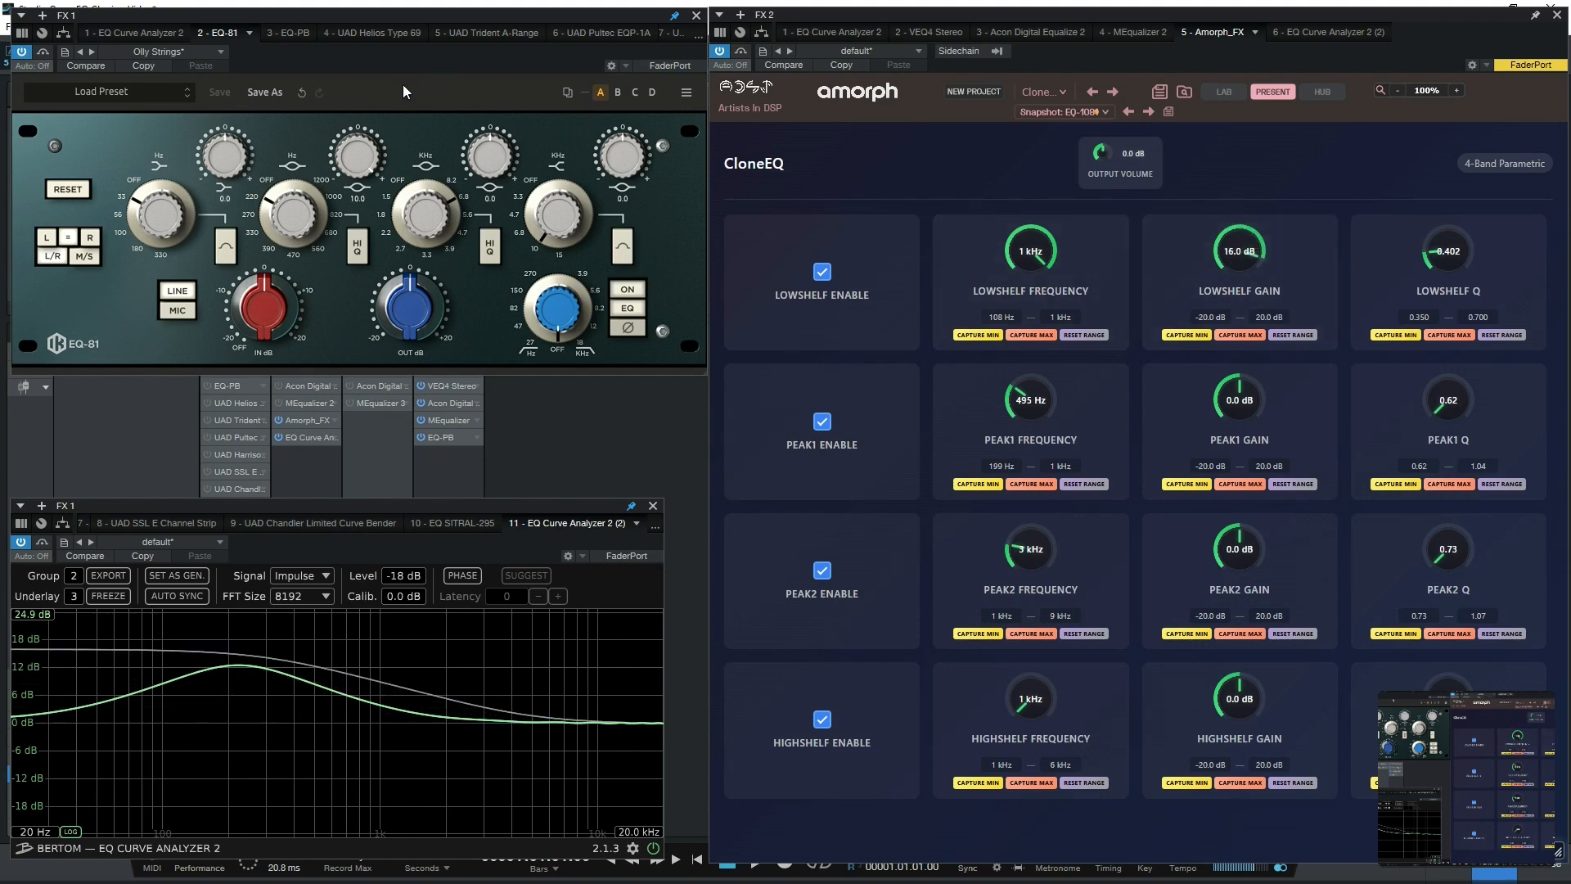
Step: With the EQ-81's low-mid gain reset to 0.0, boost its low shelf to 10.0 and compare CloneEQ's LowShelf at 19.0 dB, trying 108 Hz and 1 kHz
double_click(360, 158)
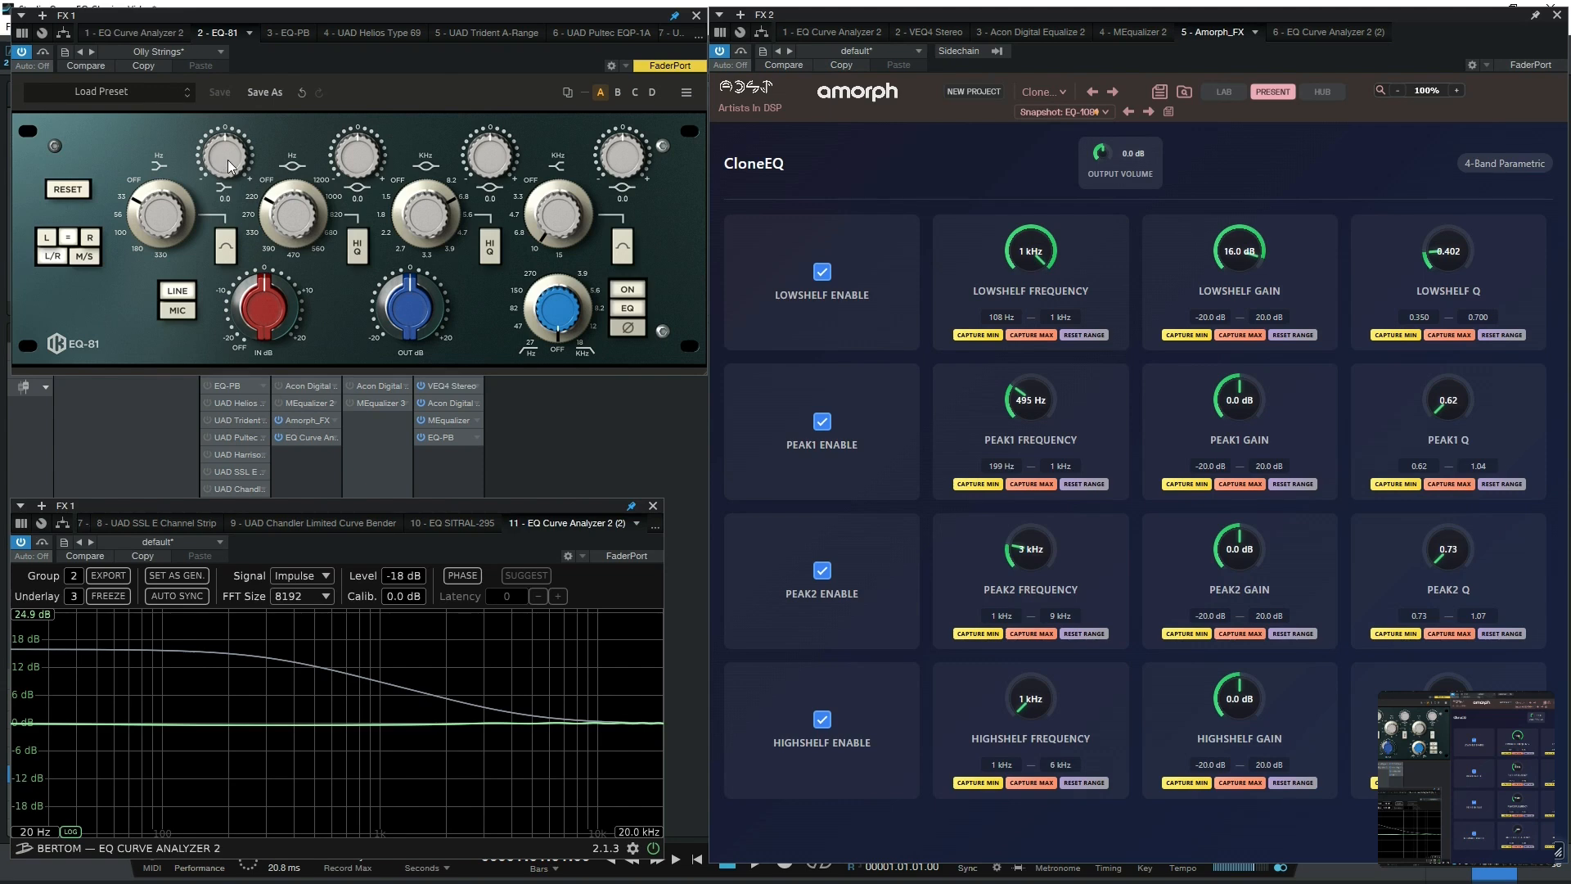
left_click_drag(230, 167, 243, 7)
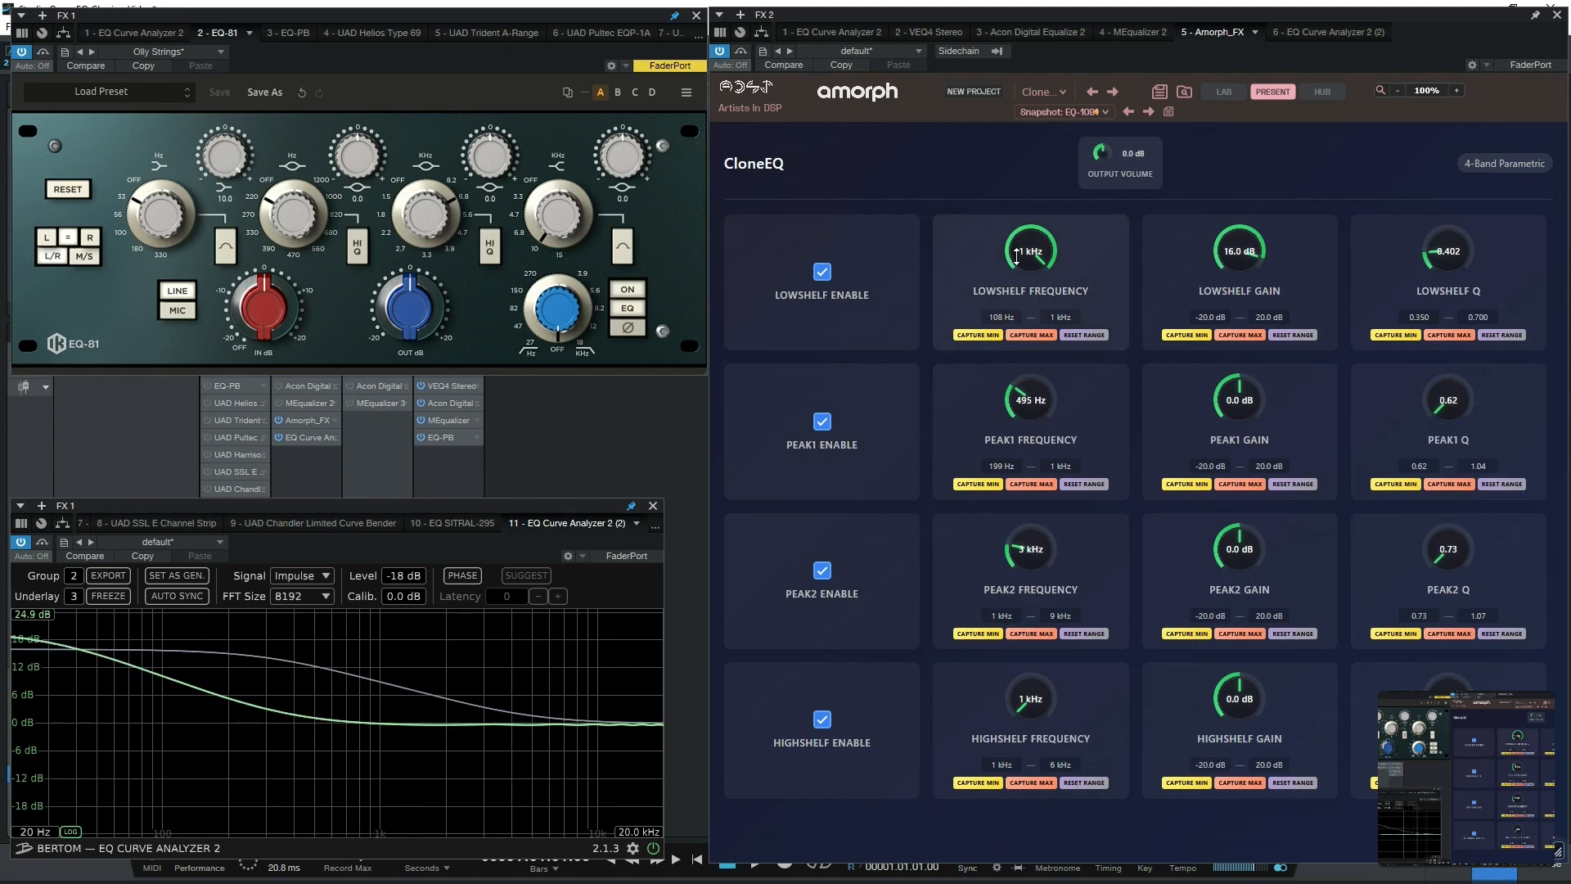
left_click_drag(1016, 256, 1015, 481)
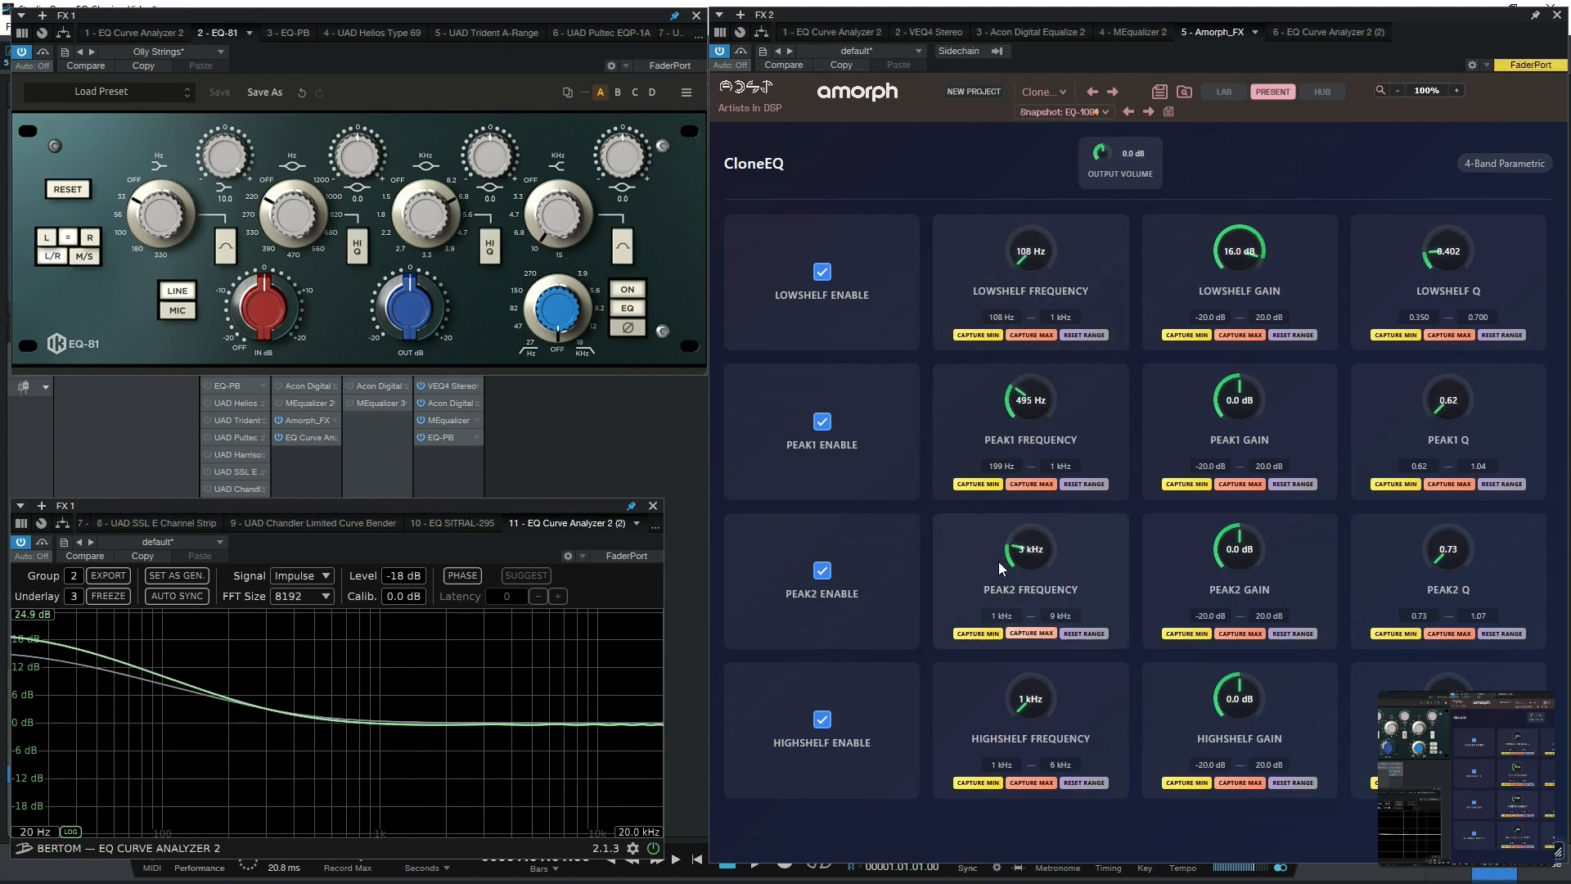
left_click_drag(1241, 266, 1241, 257)
left_click_drag(1067, 256, 1061, 92)
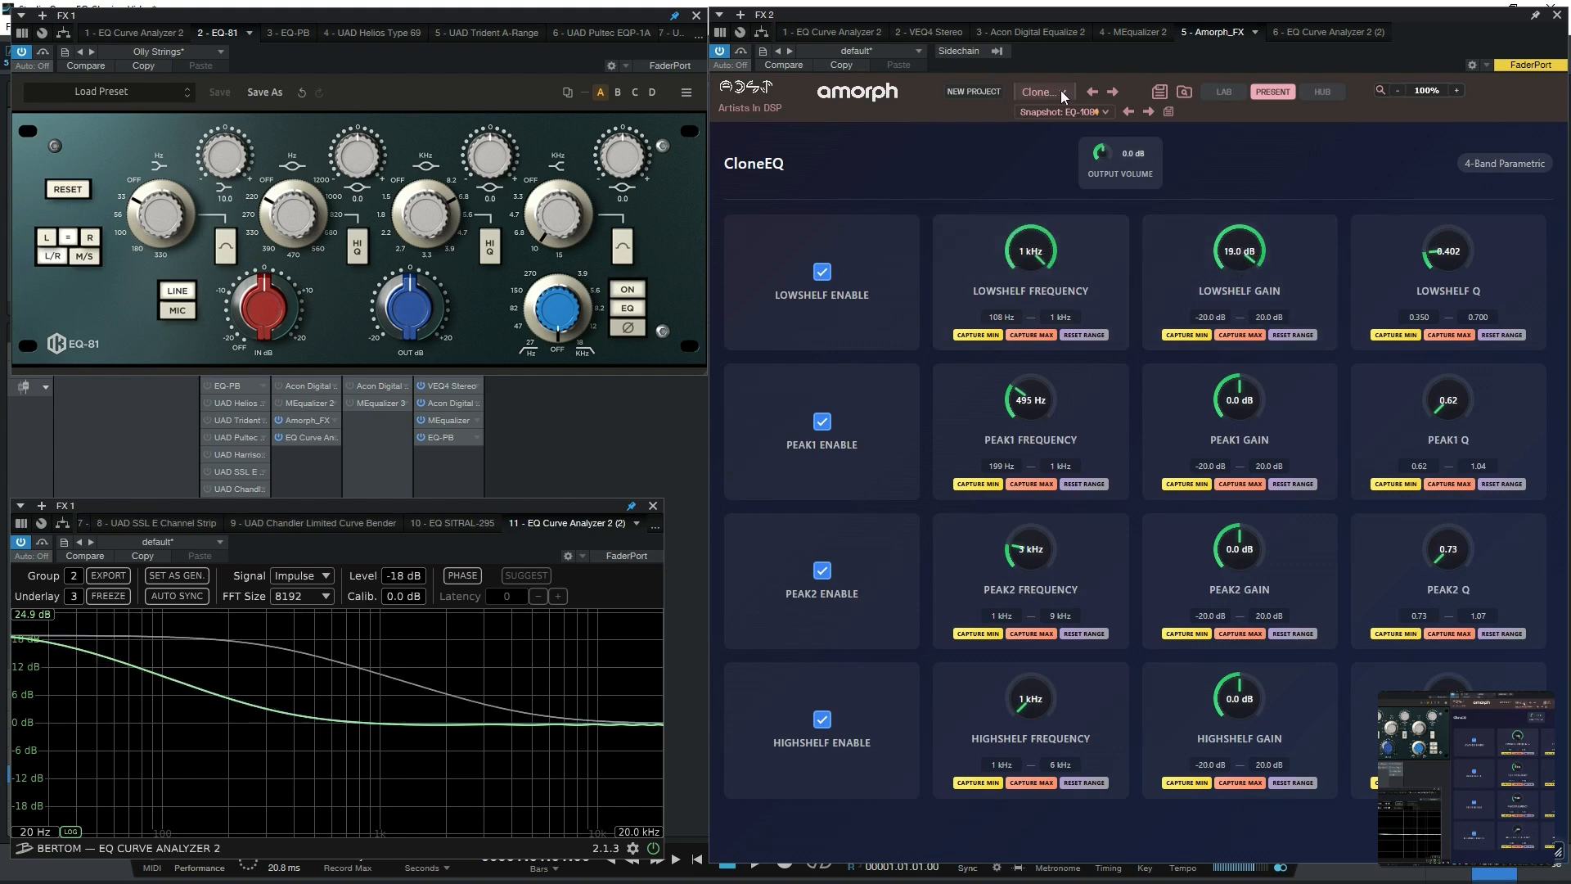
Step: Compare the EQ-81's low shelf at 330 with CloneEQ's LowShelf, and reset both low-shelf gains to 0.0
left_click_drag(131, 211, 131, 423)
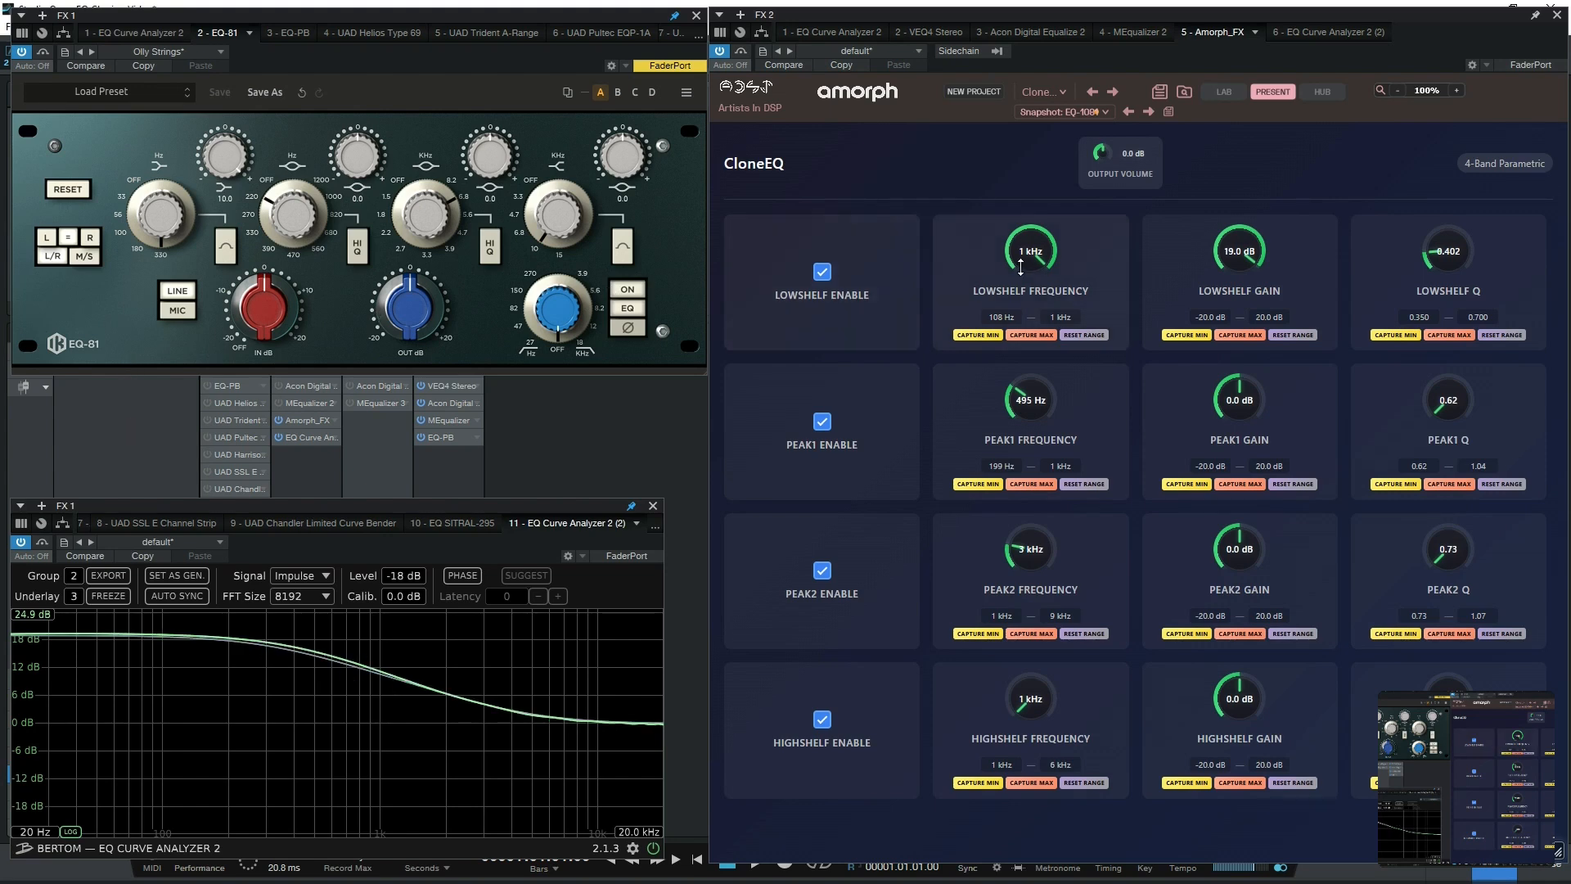
double_click(1236, 251)
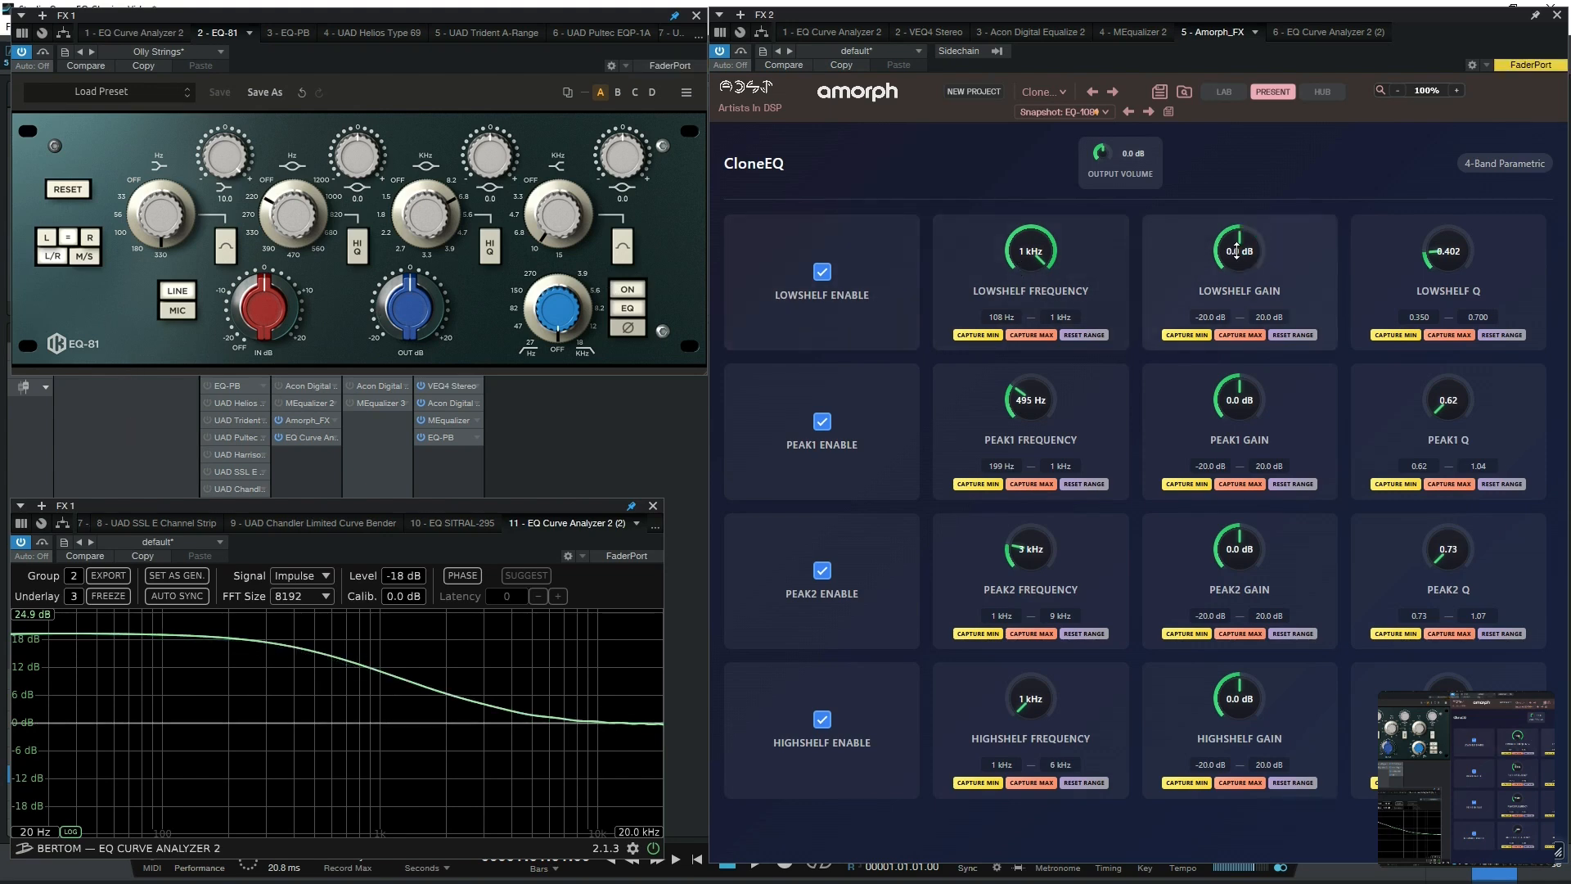
double_click(224, 155)
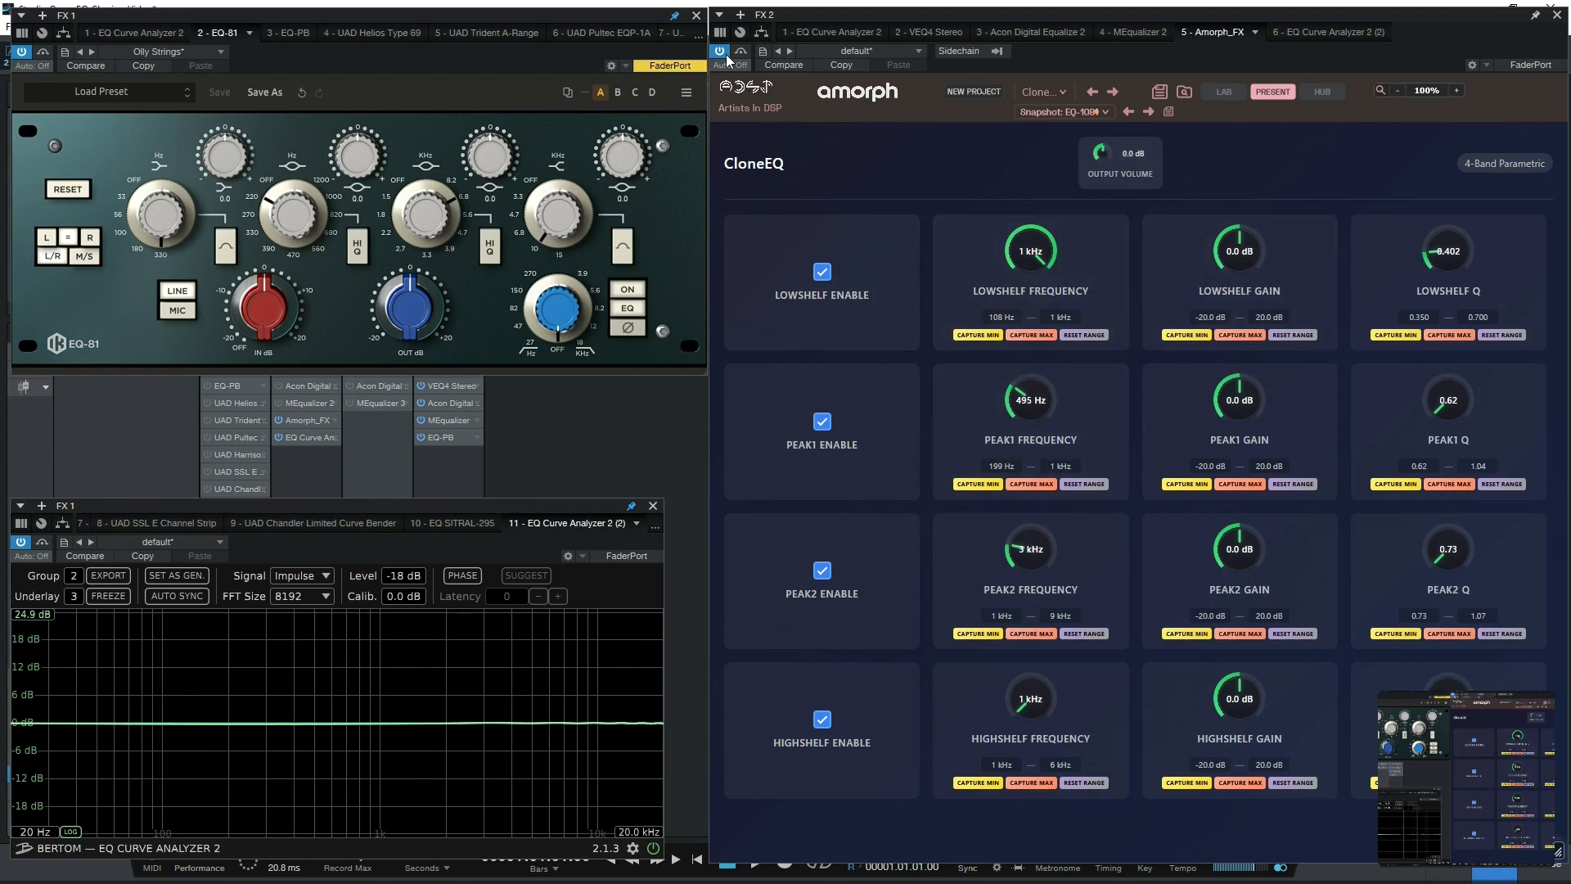
Step: Close and bypass the EQ-81 on the first channel, and enable and open the EQ-PB insert in its place
left_click(696, 14)
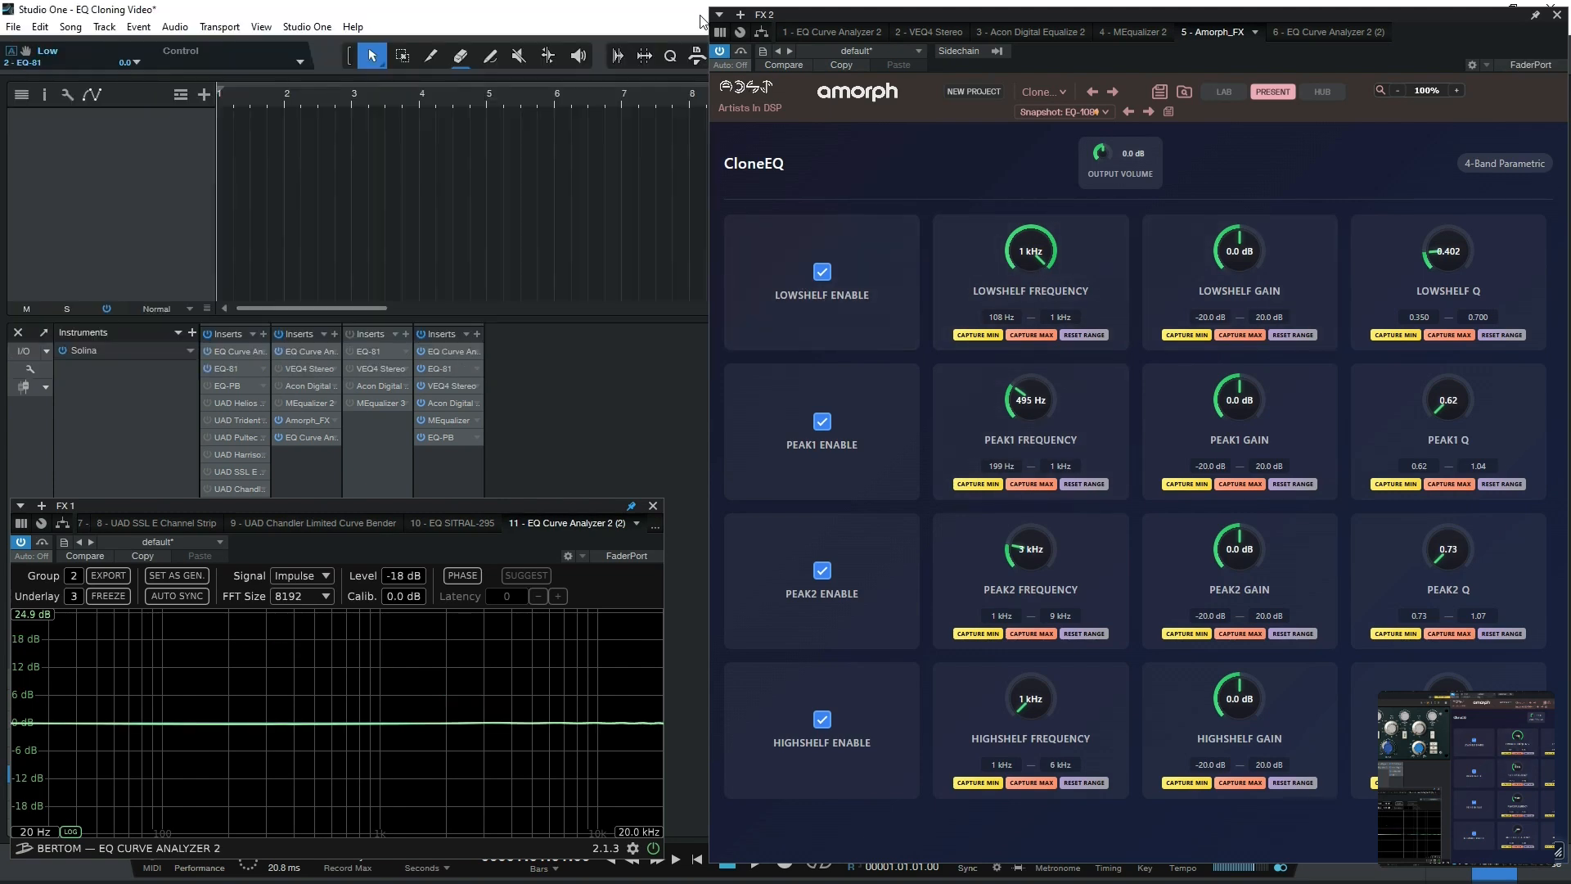
left_click(206, 367)
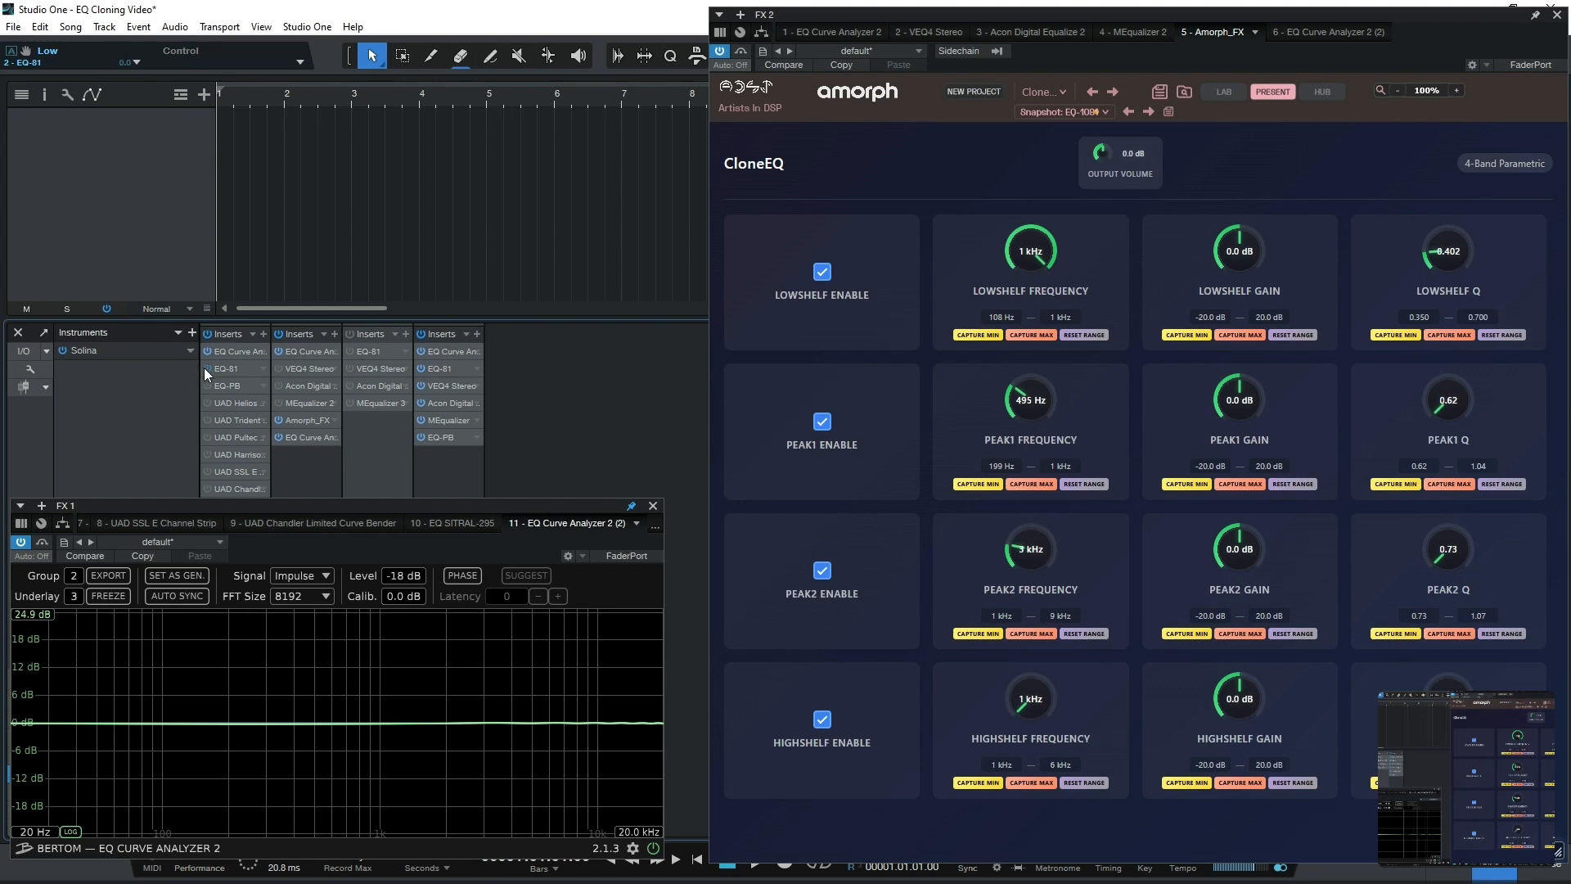
left_click(205, 382)
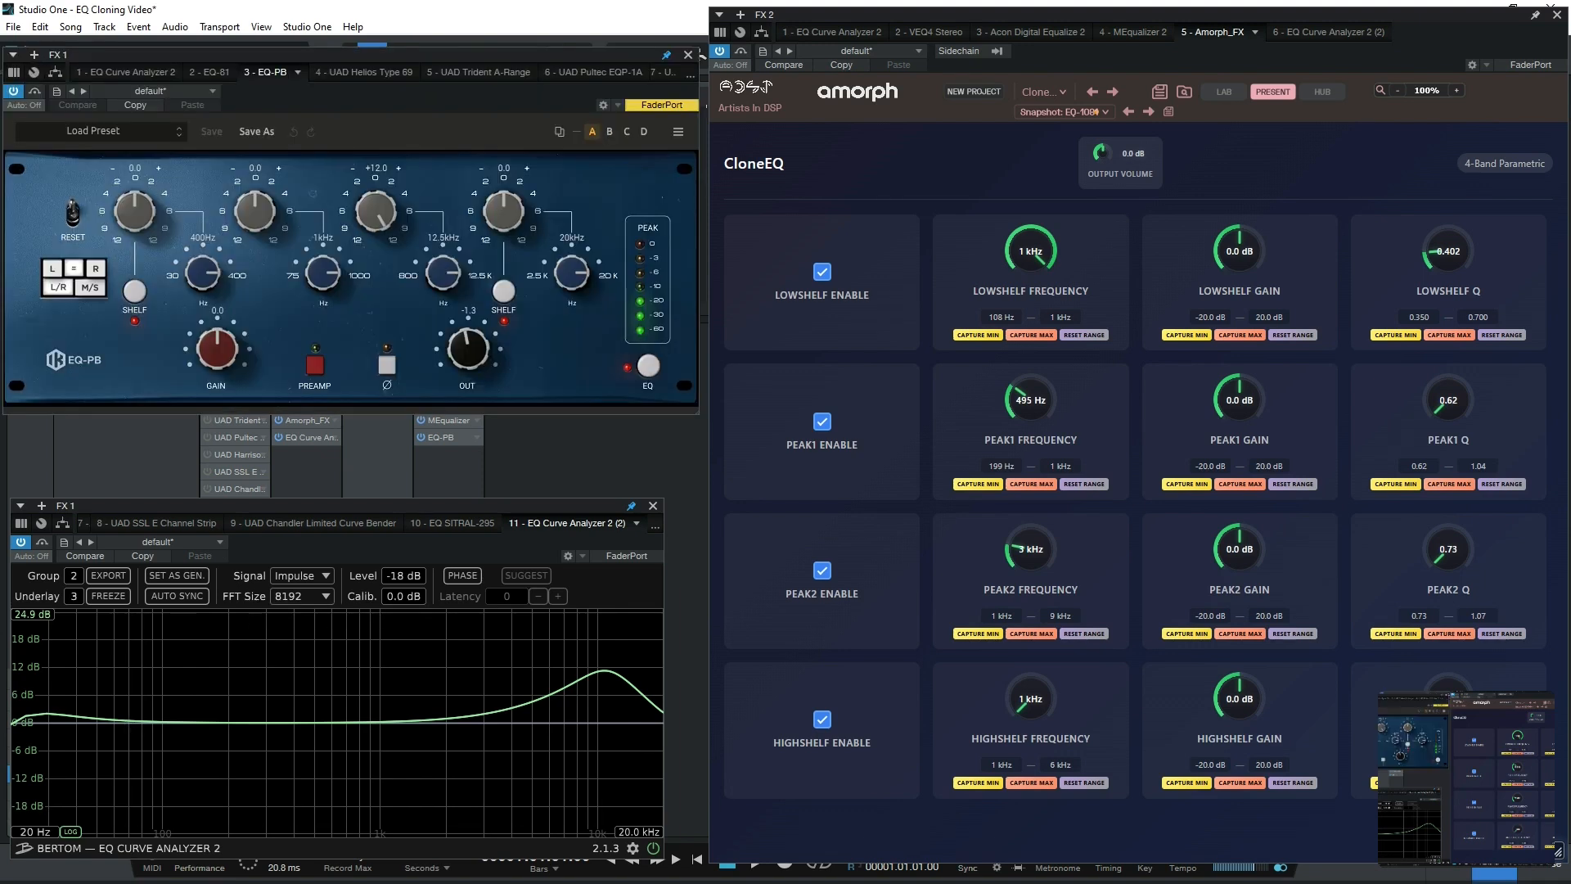
Step: Load the EQ-550B snapshot in CloneEQ and match the EQ-PB's 12.5 kHz boost with Peak2 at 10 kHz and 11.0 dB
left_click(1068, 111)
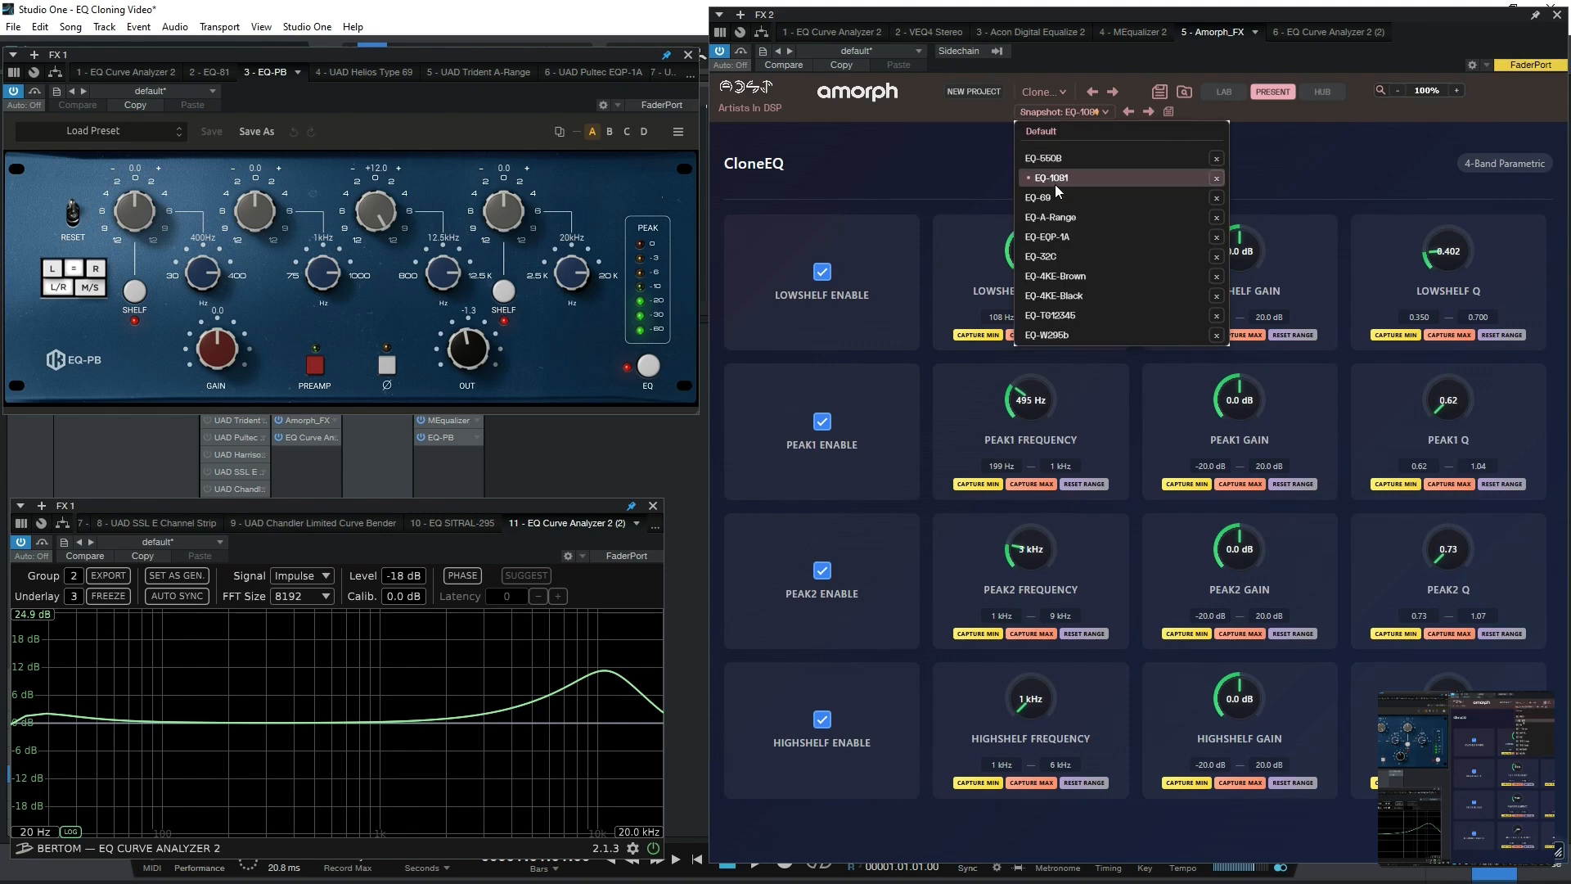
left_click(1054, 159)
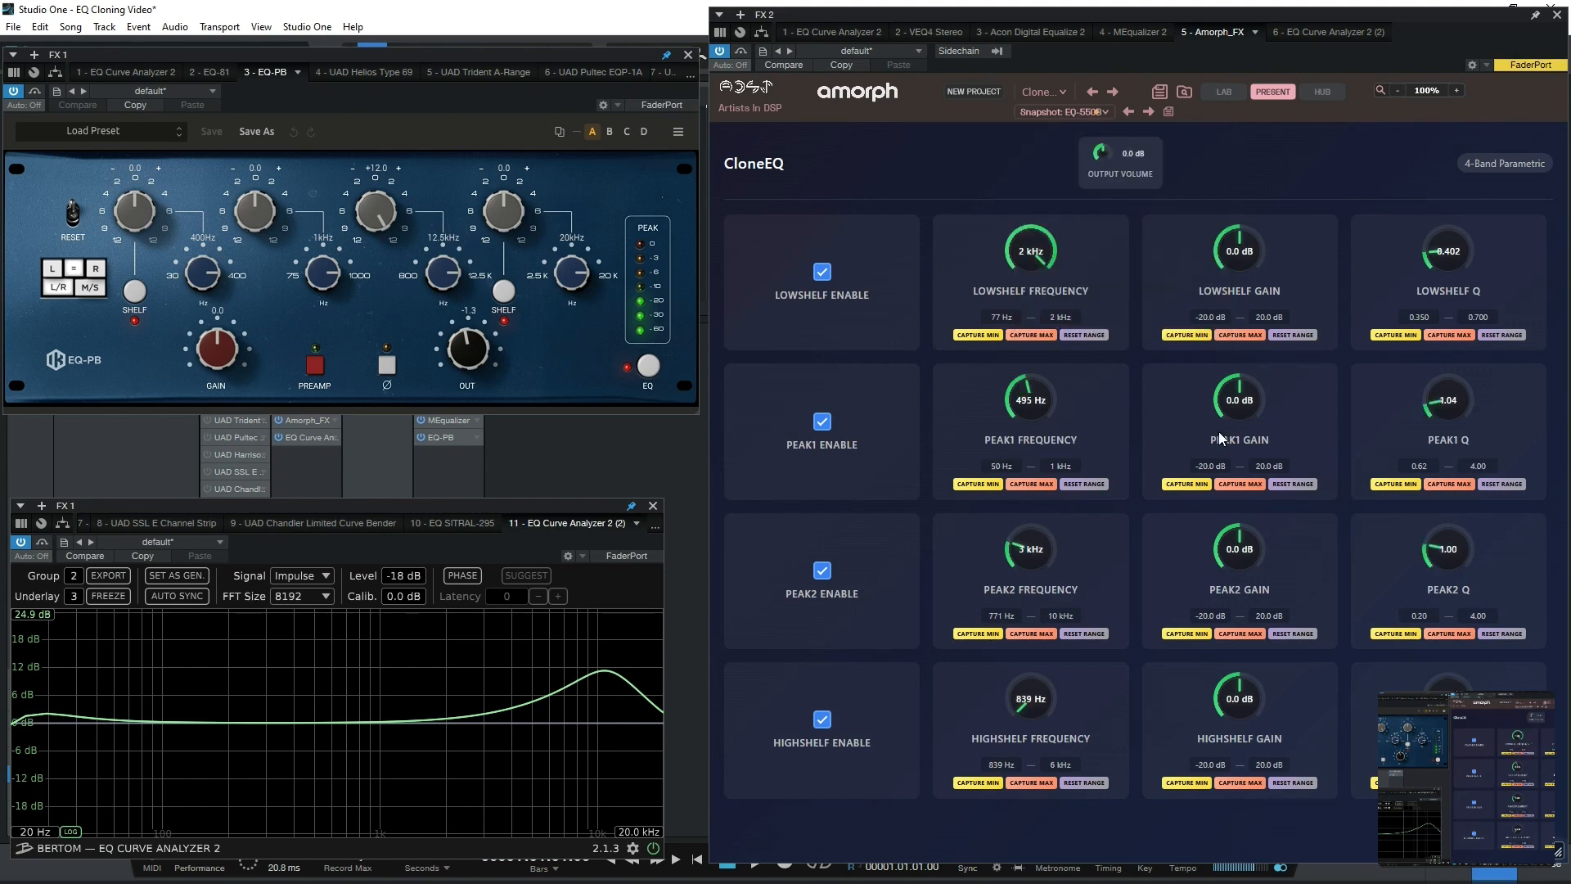
left_click(376, 209)
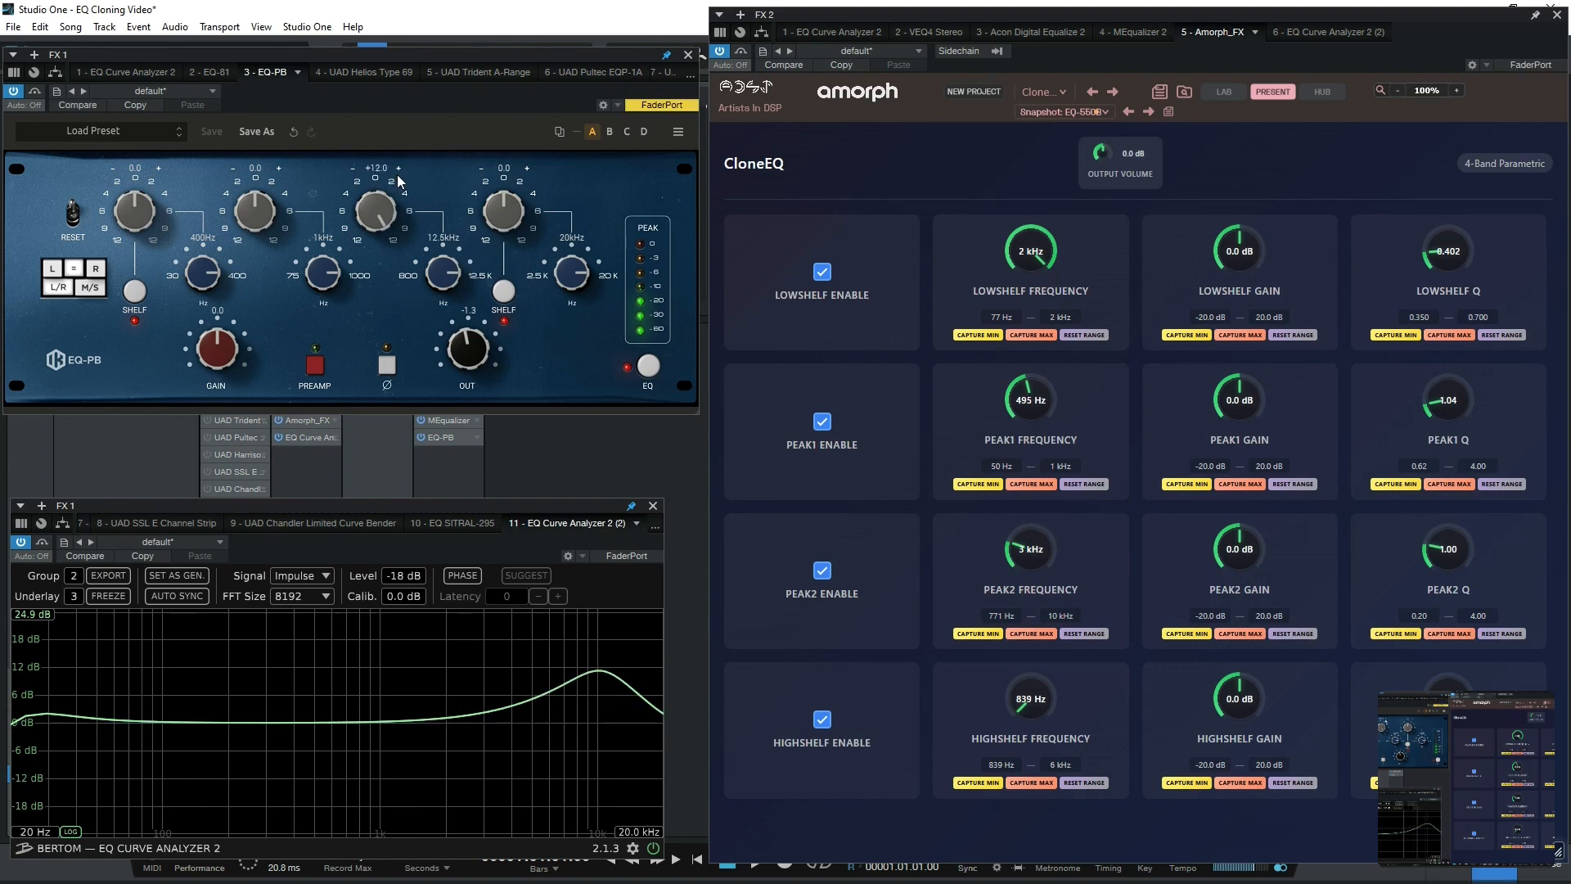
left_click(1229, 559)
left_click_drag(1229, 559, 1269, 442)
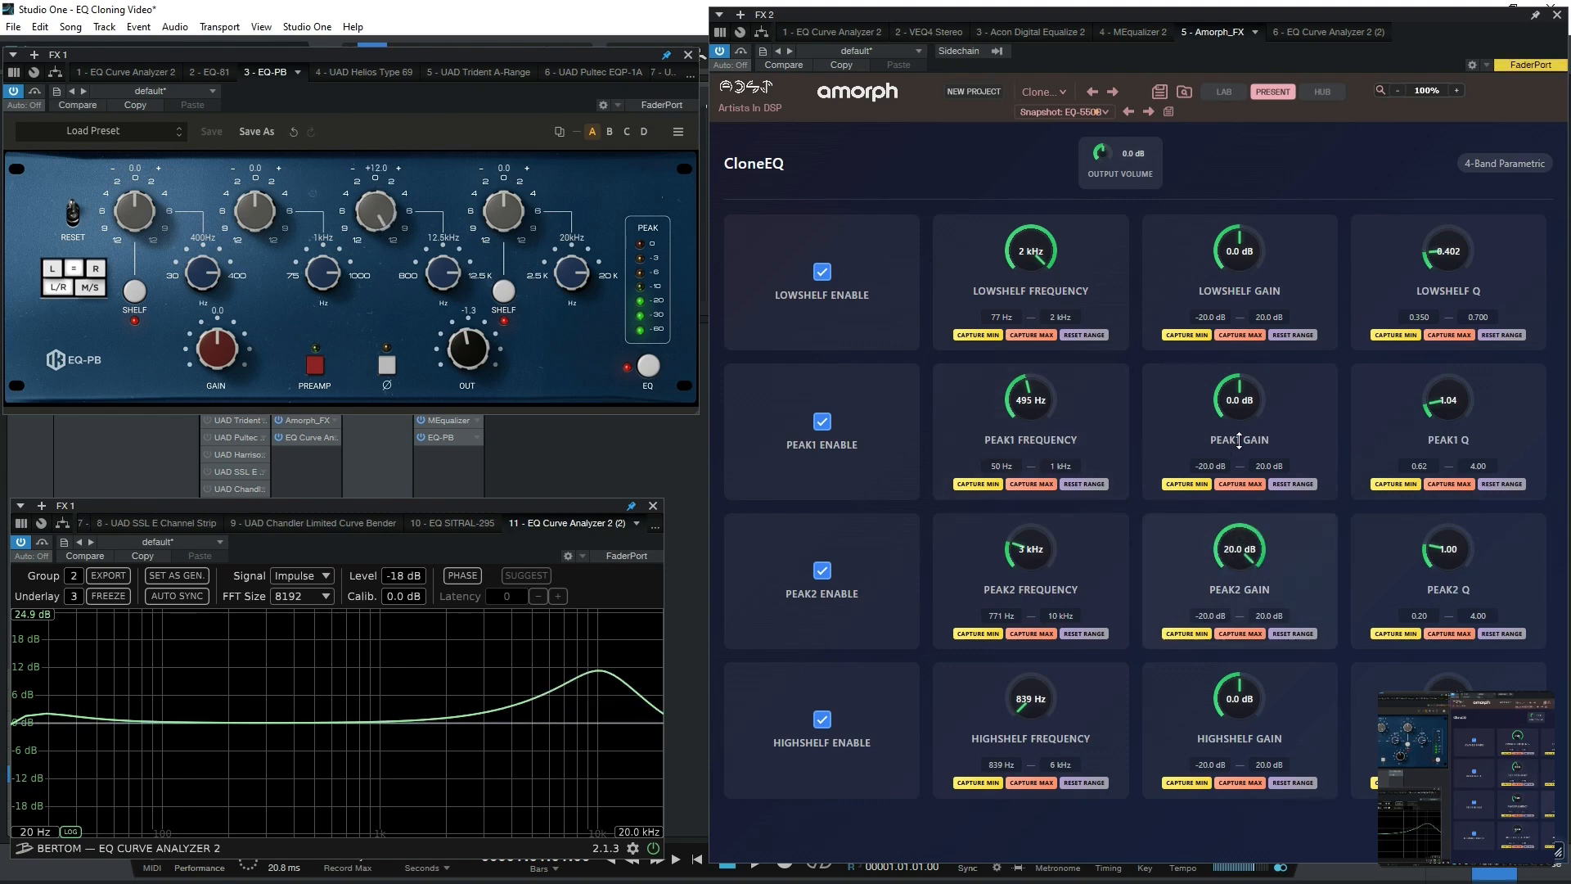
left_click_drag(1022, 550, 1054, 450)
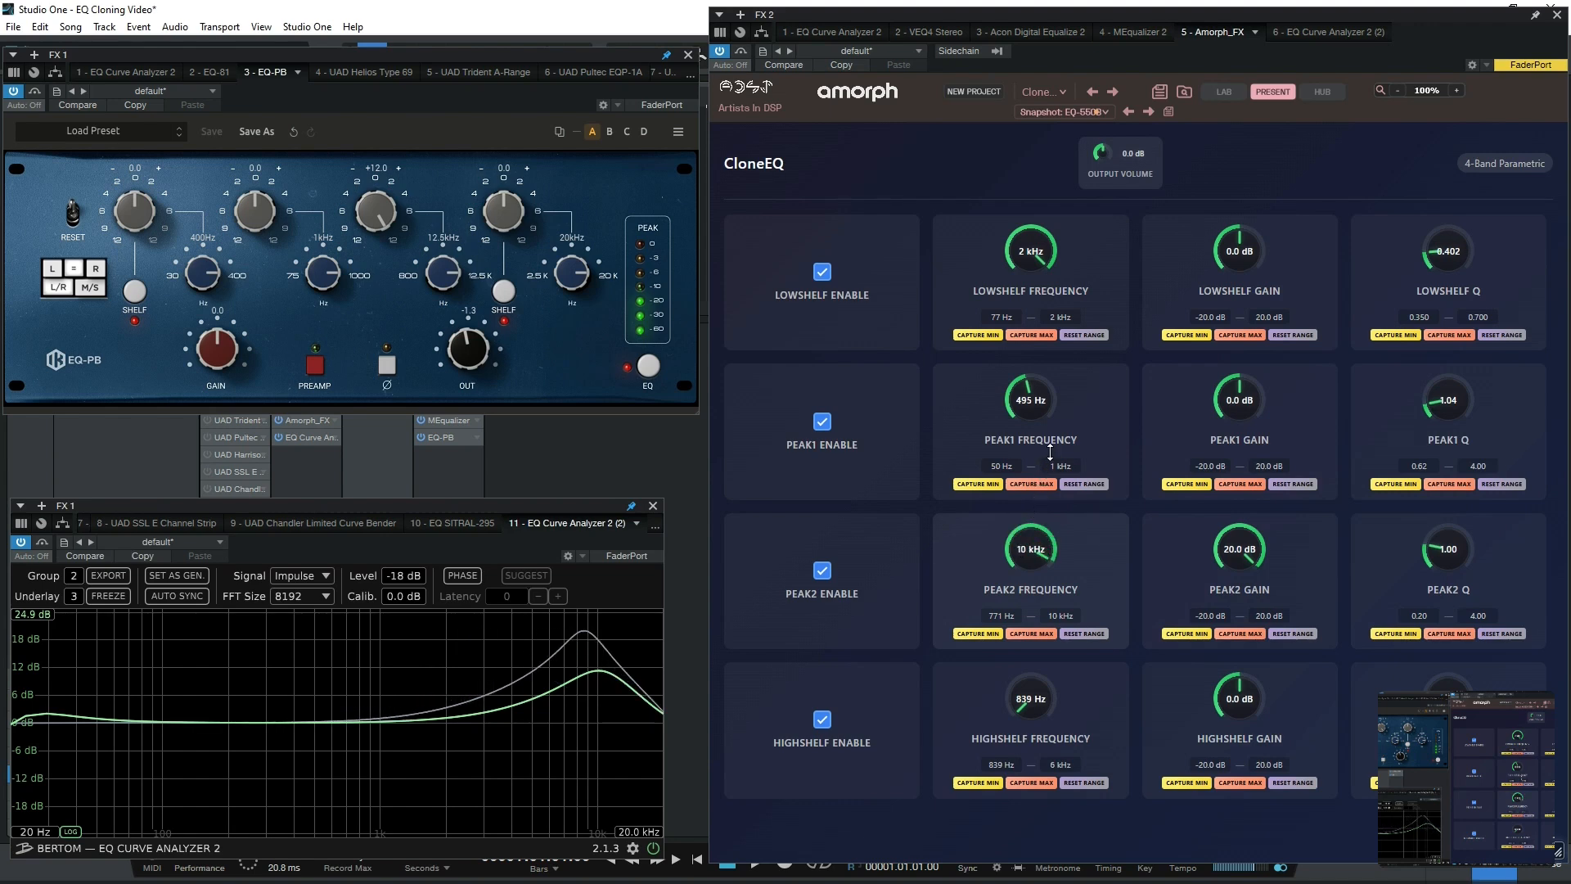
left_click_drag(1227, 554, 1226, 595)
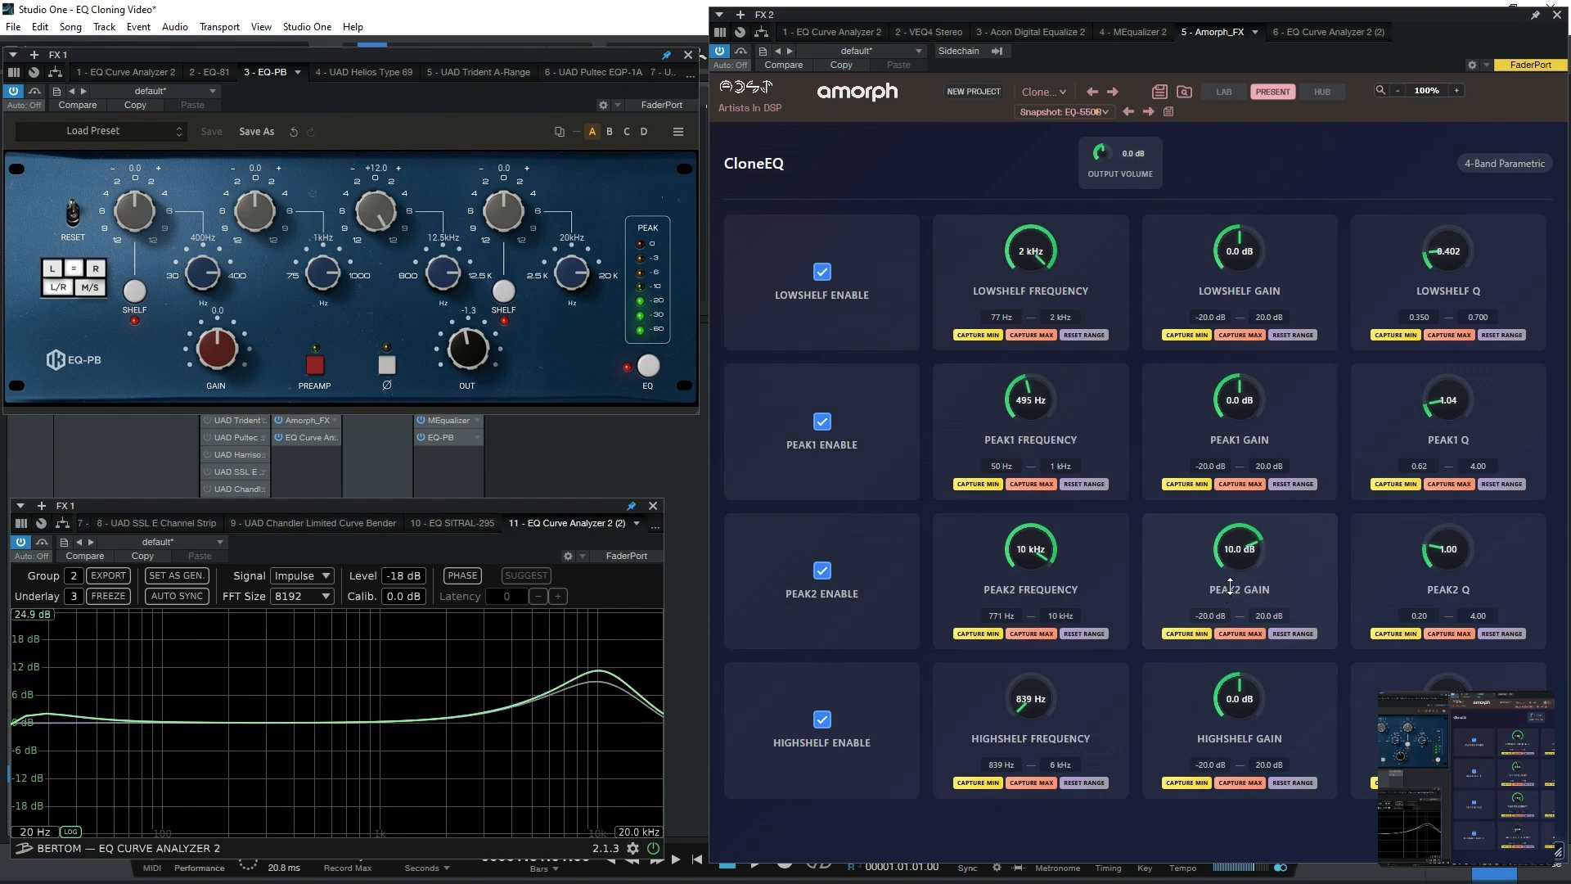
scroll(1230, 586, "up", 1)
Step: Lower the EQ-PB's boosted band to 800 Hz and match it with Peak2 frequency at 771 Hz and gain at 11.5 dB
left_click_drag(442, 283, 440, 589)
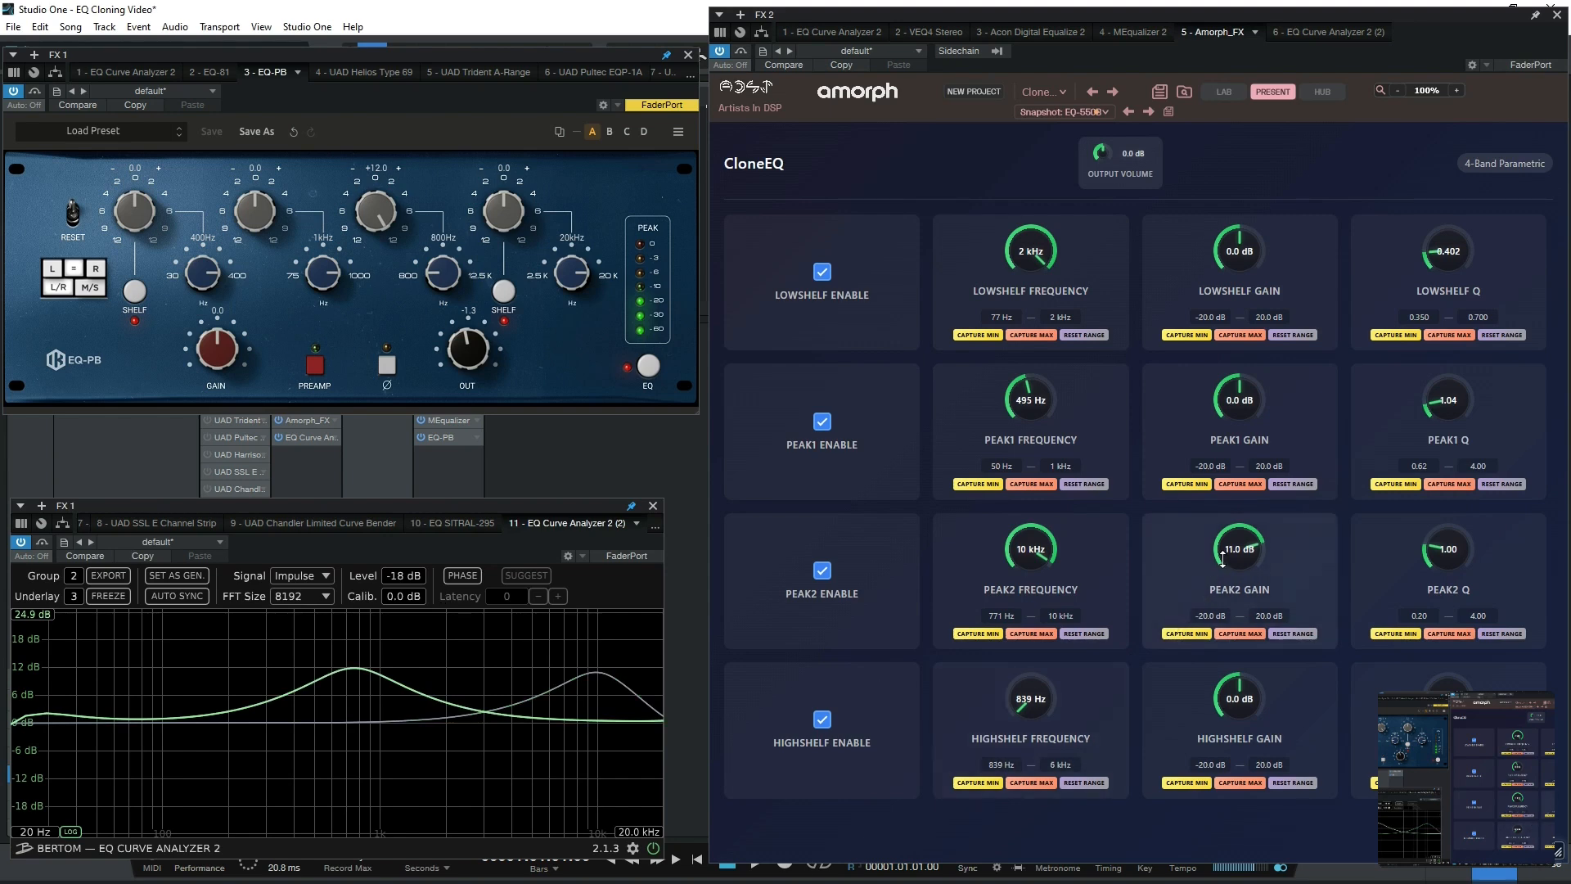
left_click_drag(1041, 543, 1041, 720)
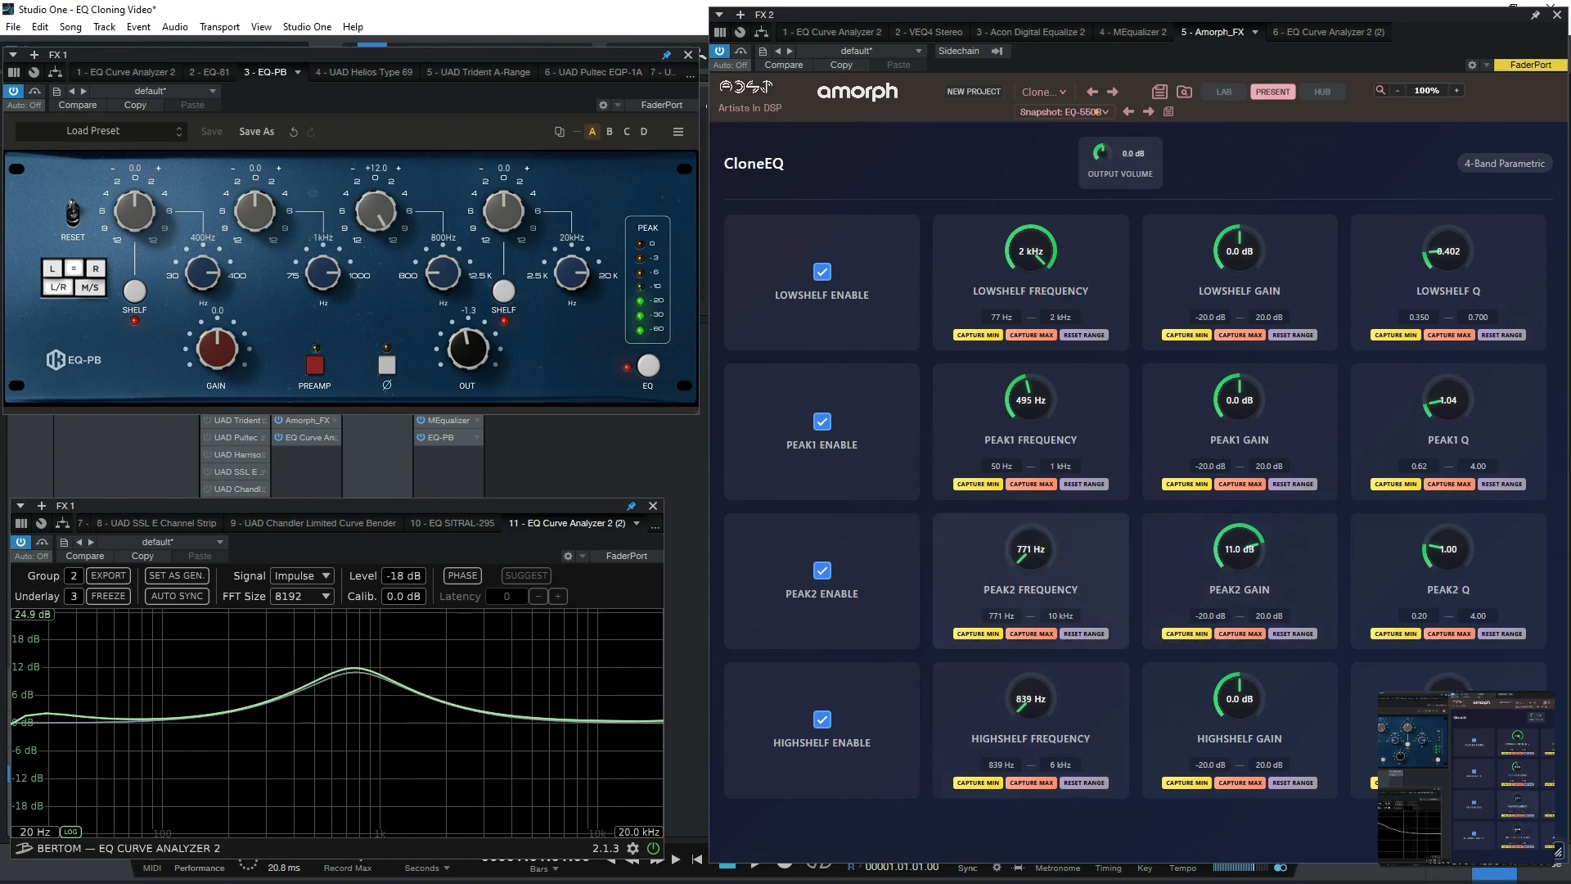
left_click_drag(1244, 546, 1246, 545)
Step: Replace the active EQ-PB with the UAD Helios Type 69, open it and bring EQ Curve Analyzer to the front
left_click(687, 54)
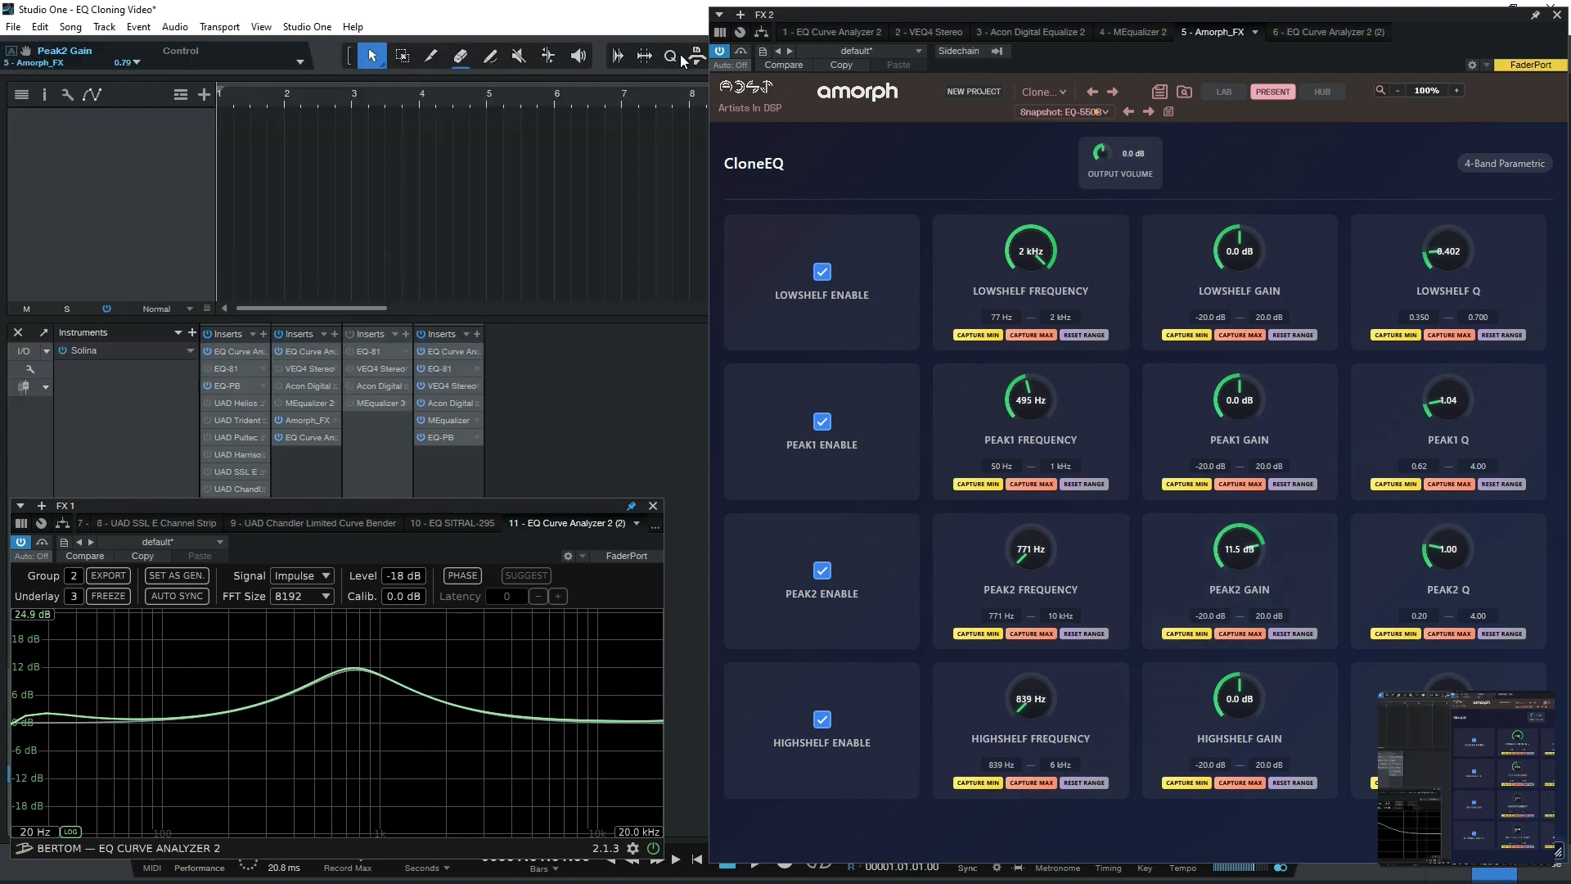
left_click(207, 402)
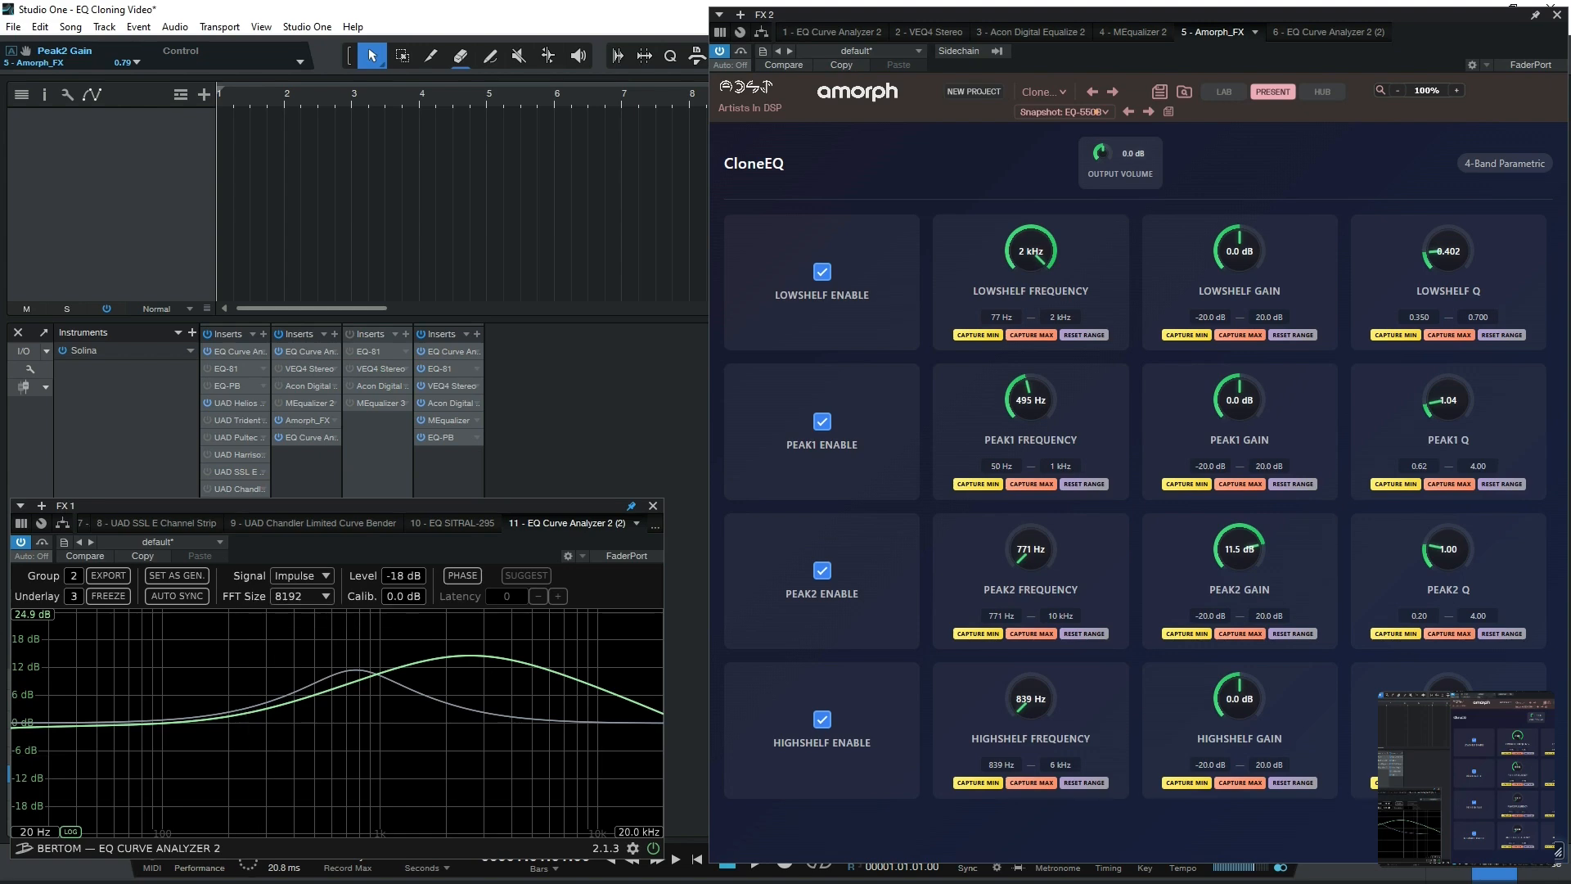
double_click(237, 403)
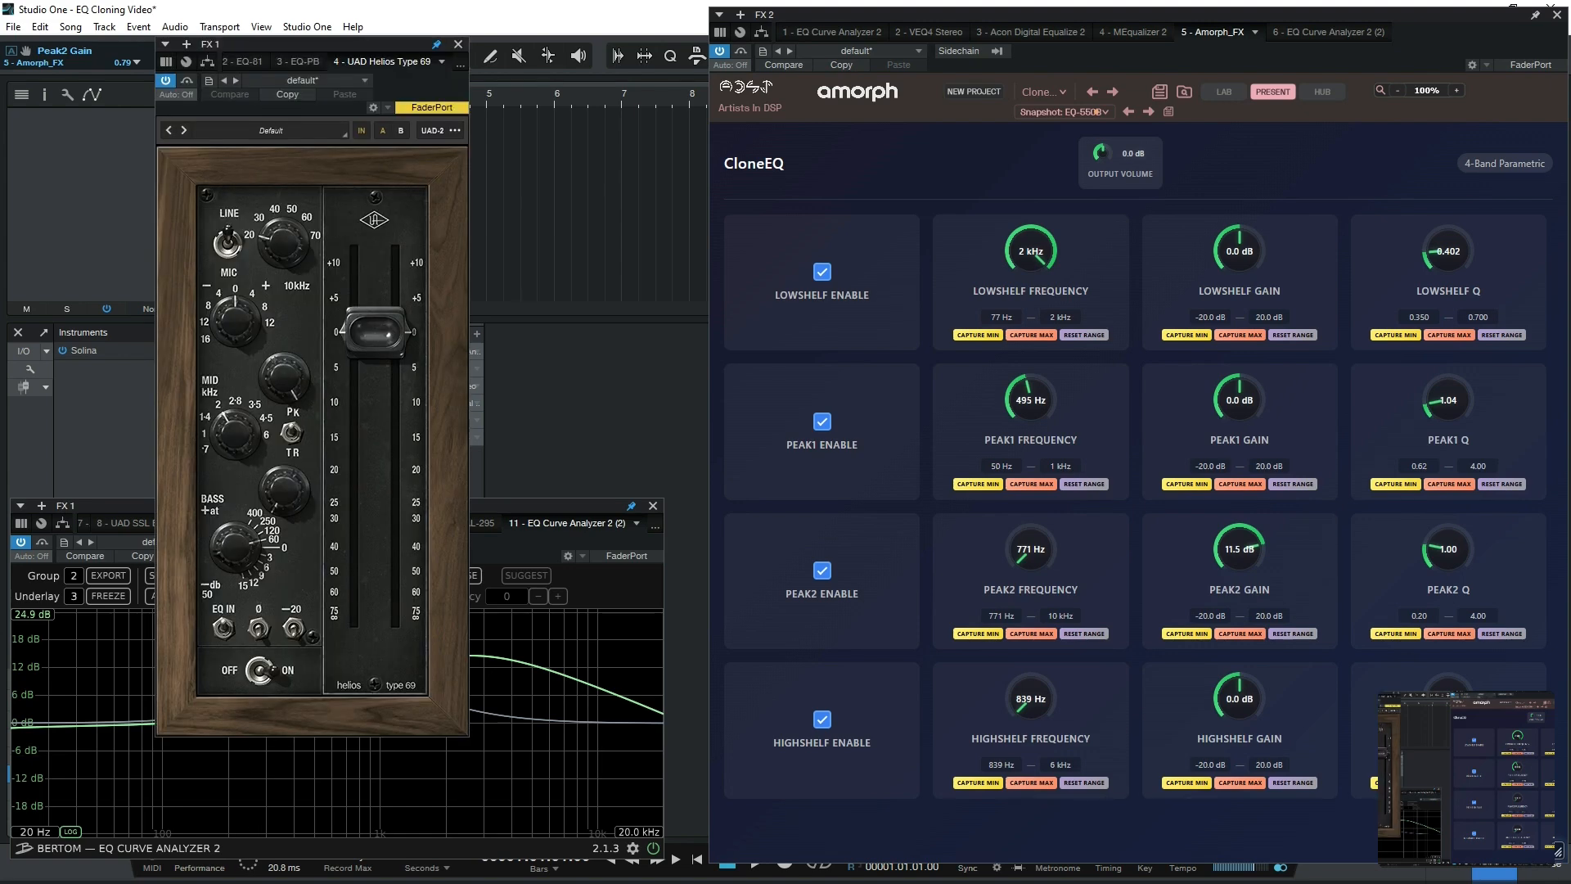
left_click(517, 502)
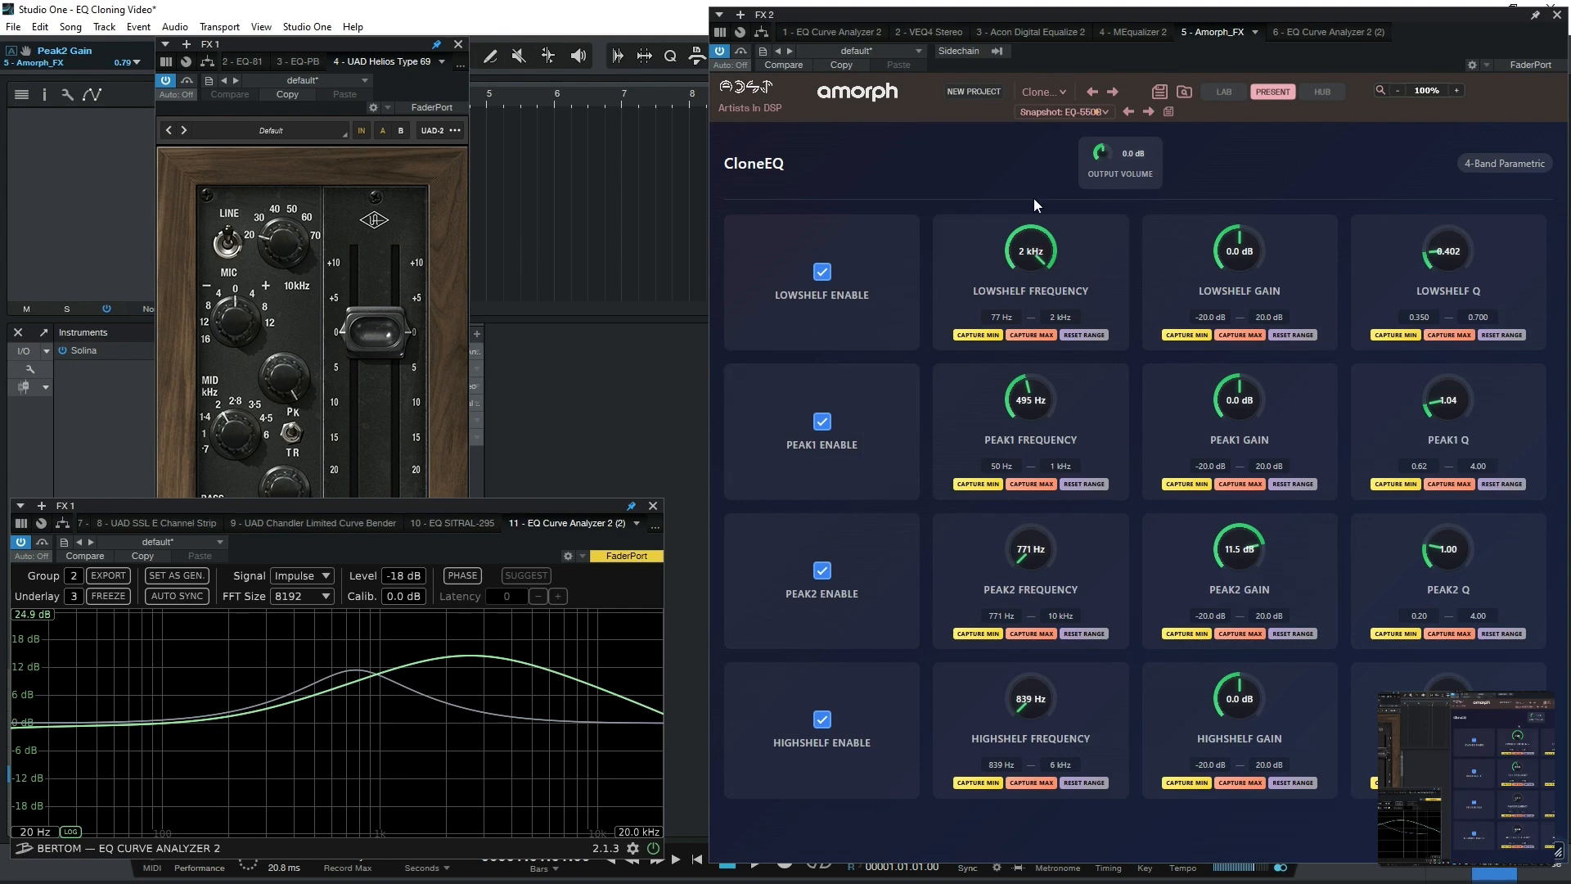
Step: Load the EQ-69 snapshot in CloneEQ and raise its Peak2 gain to 14.0 dB to match the Helios mid boost
left_click(1052, 110)
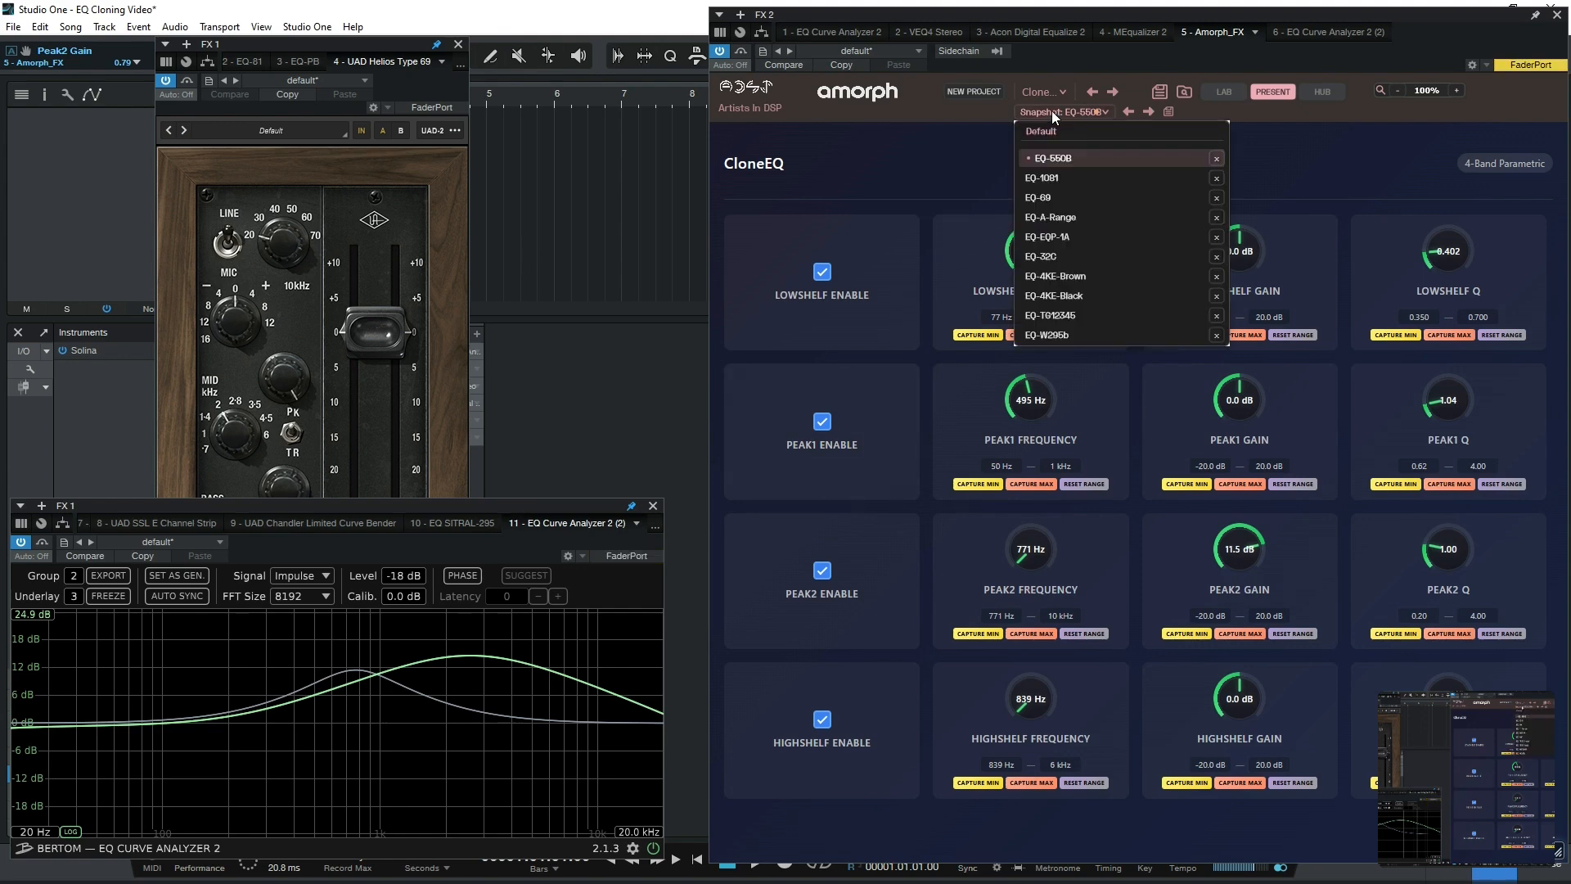
left_click(1043, 197)
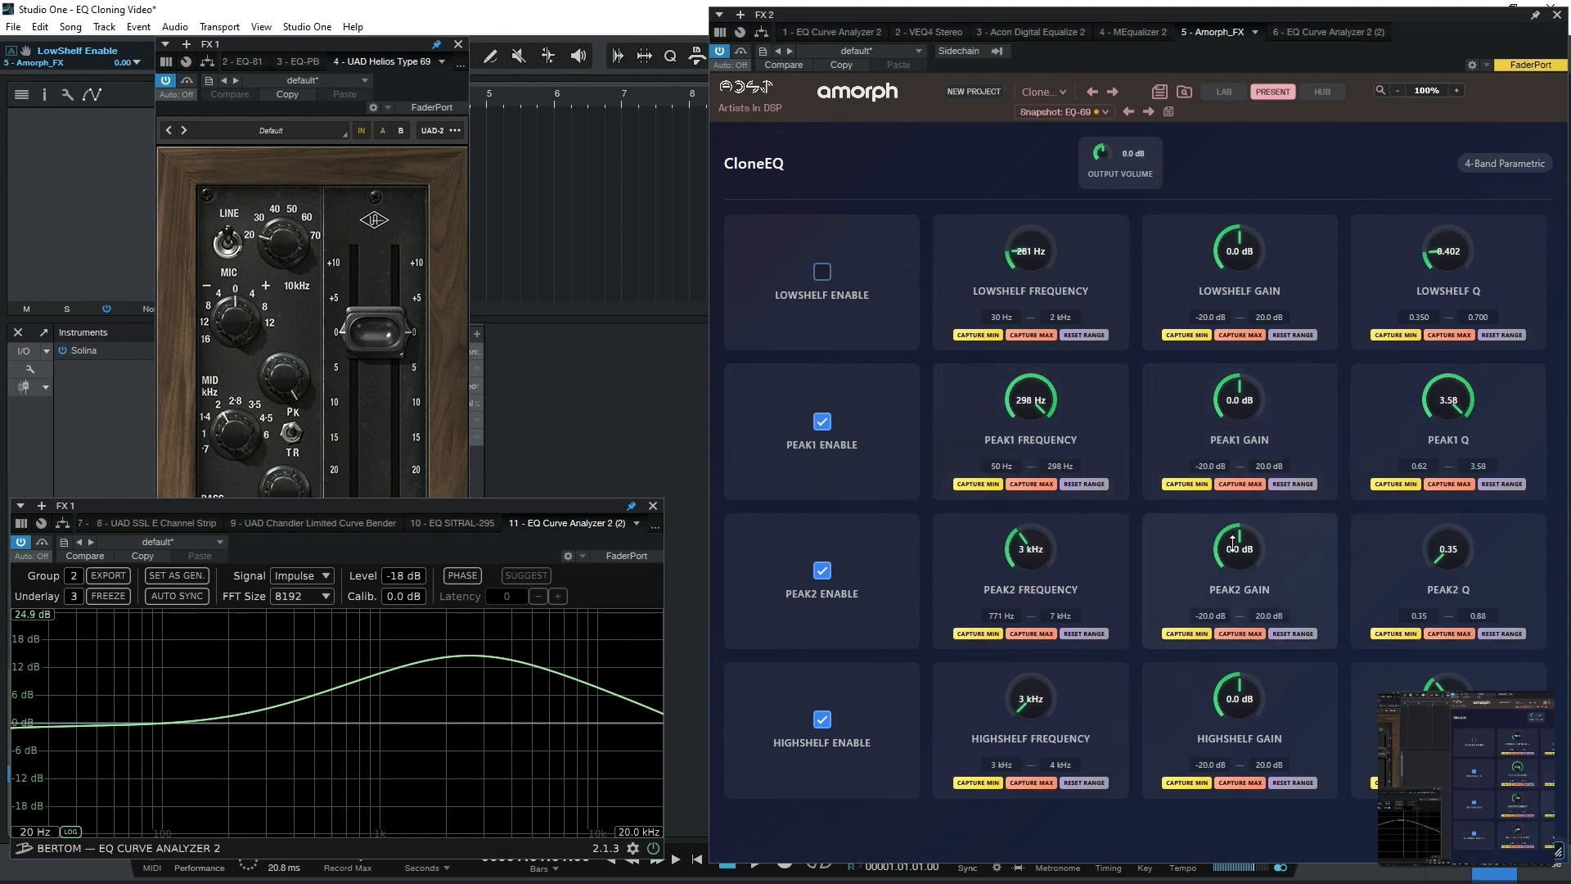
left_click_drag(1237, 523, 1263, 473)
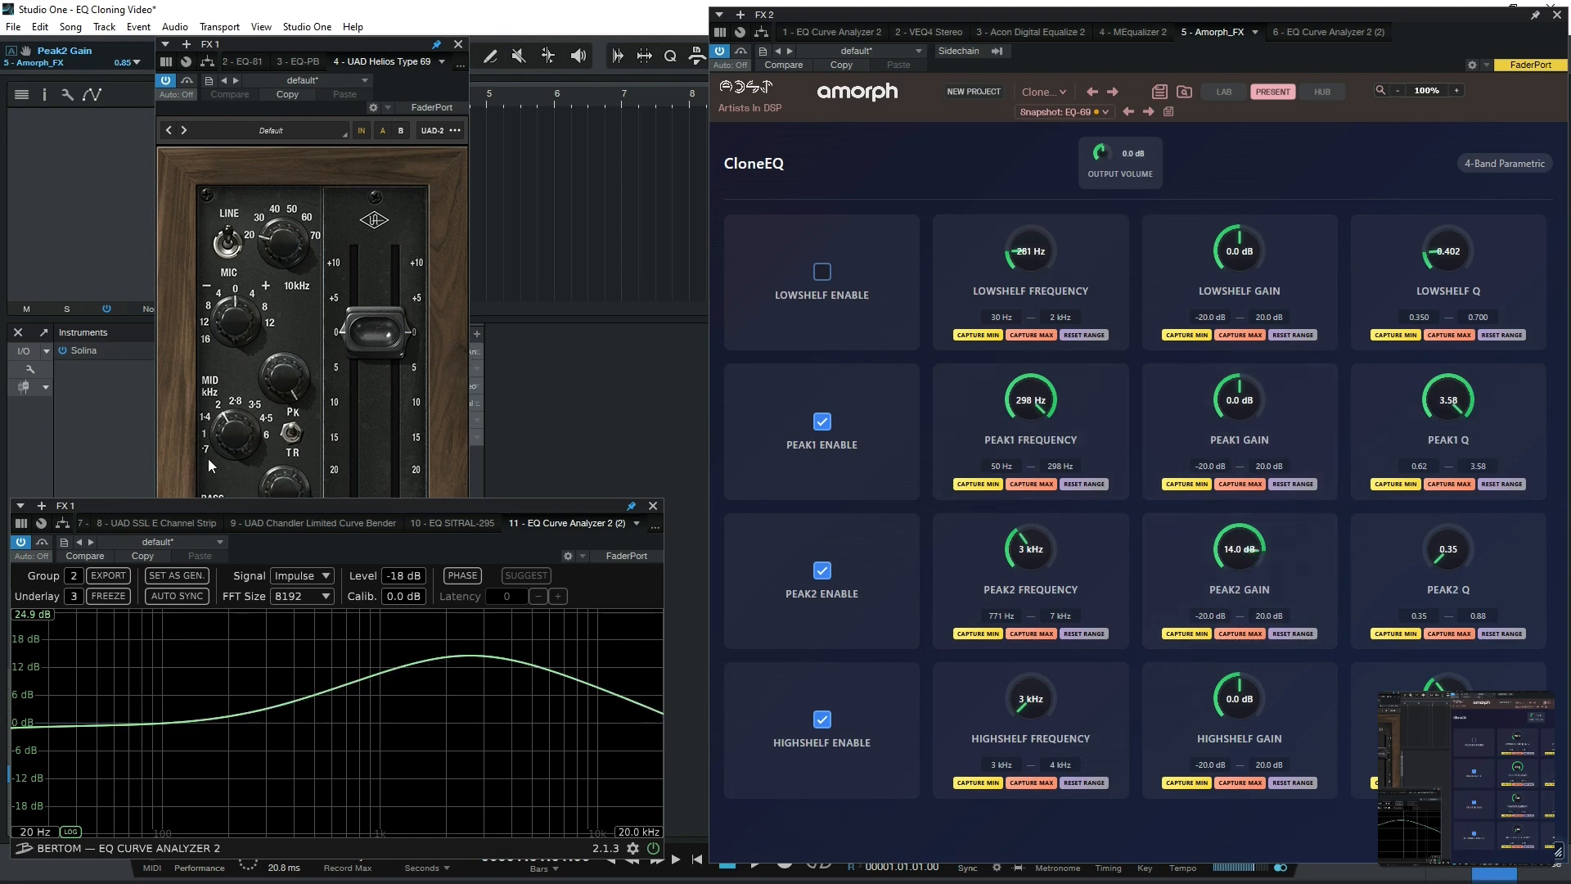
Step: Set the Helios mid frequency to .7 kHz and view its curve against CloneEQ's Peak2 in EQ Curve Analyzer
left_click(244, 442)
left_click_drag(244, 441, 278, 594)
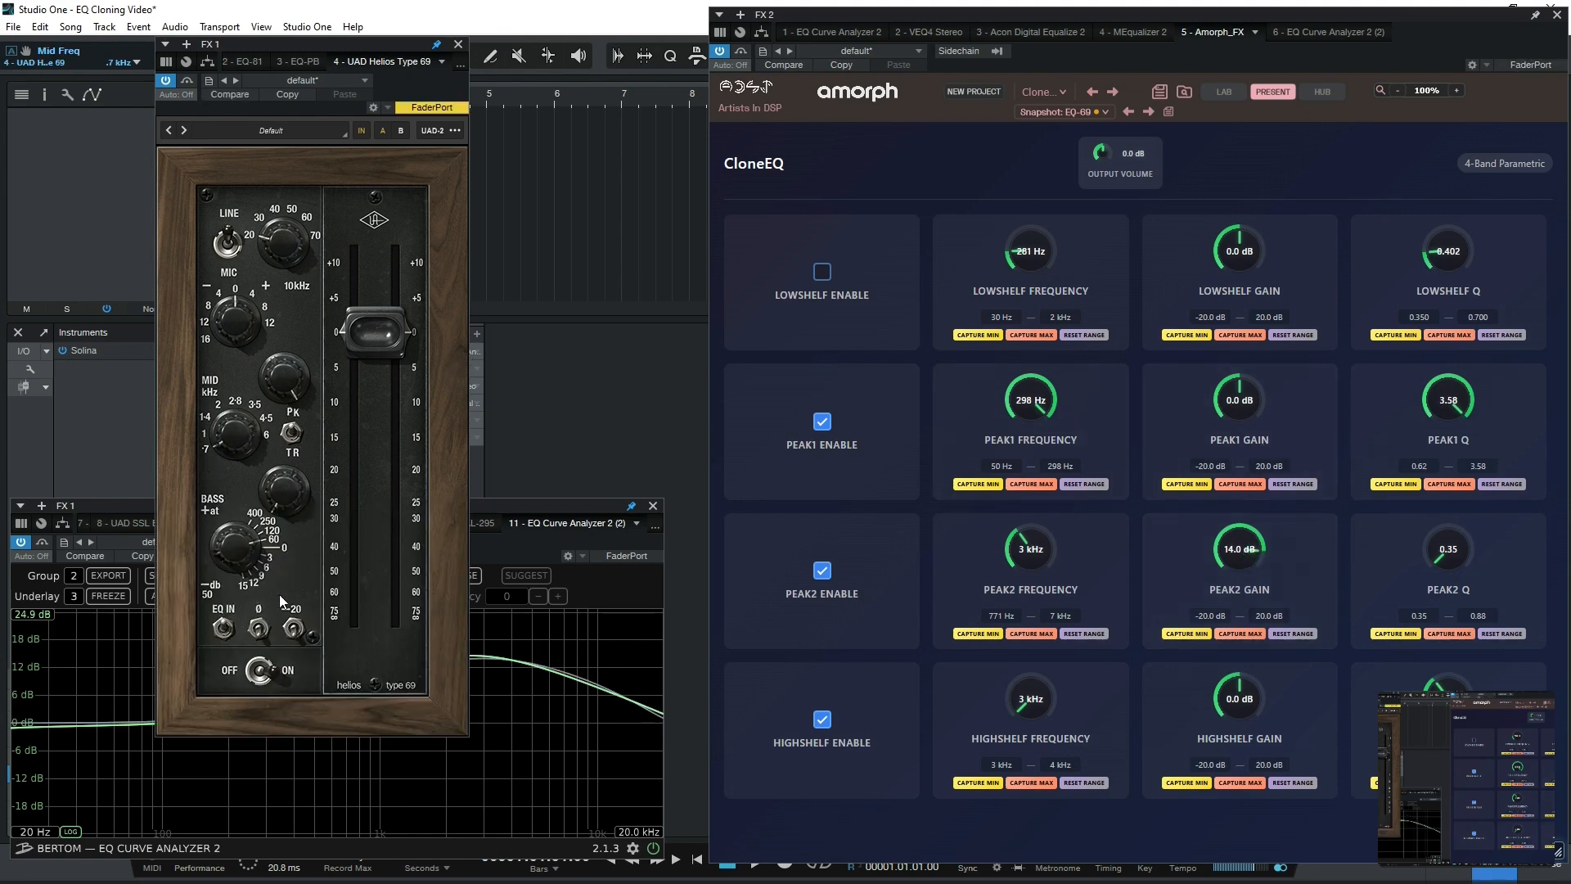
left_click(533, 507)
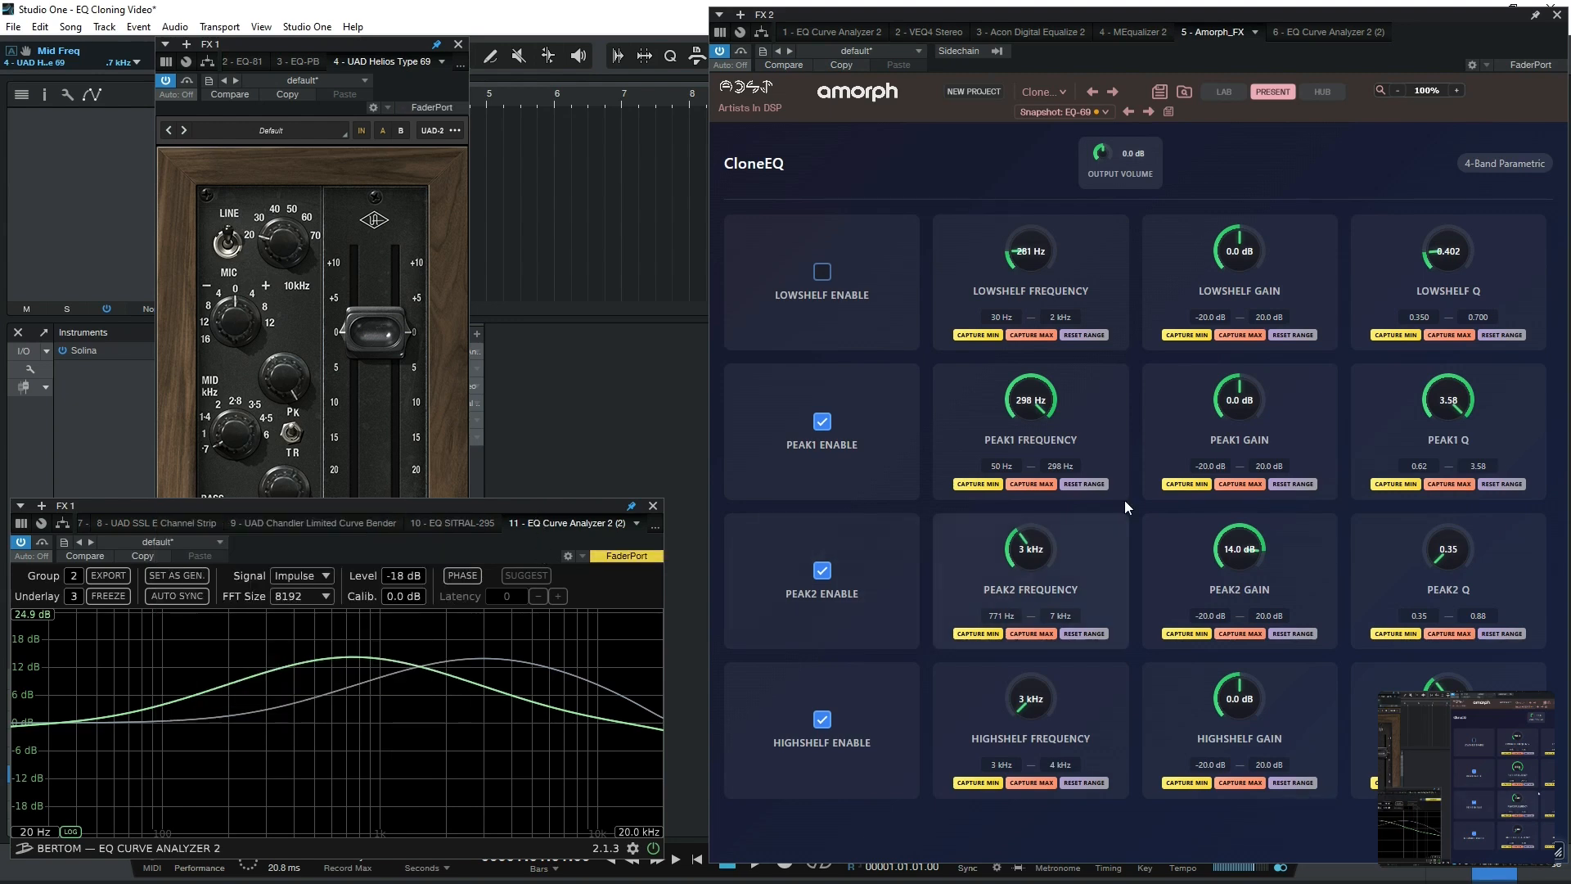
Step: Set the Helios mid frequency to 6 kHz and match it with Peak2 frequency at 7 kHz and Peak2 Q at 0.88
left_click_drag(1031, 549, 1142, 324)
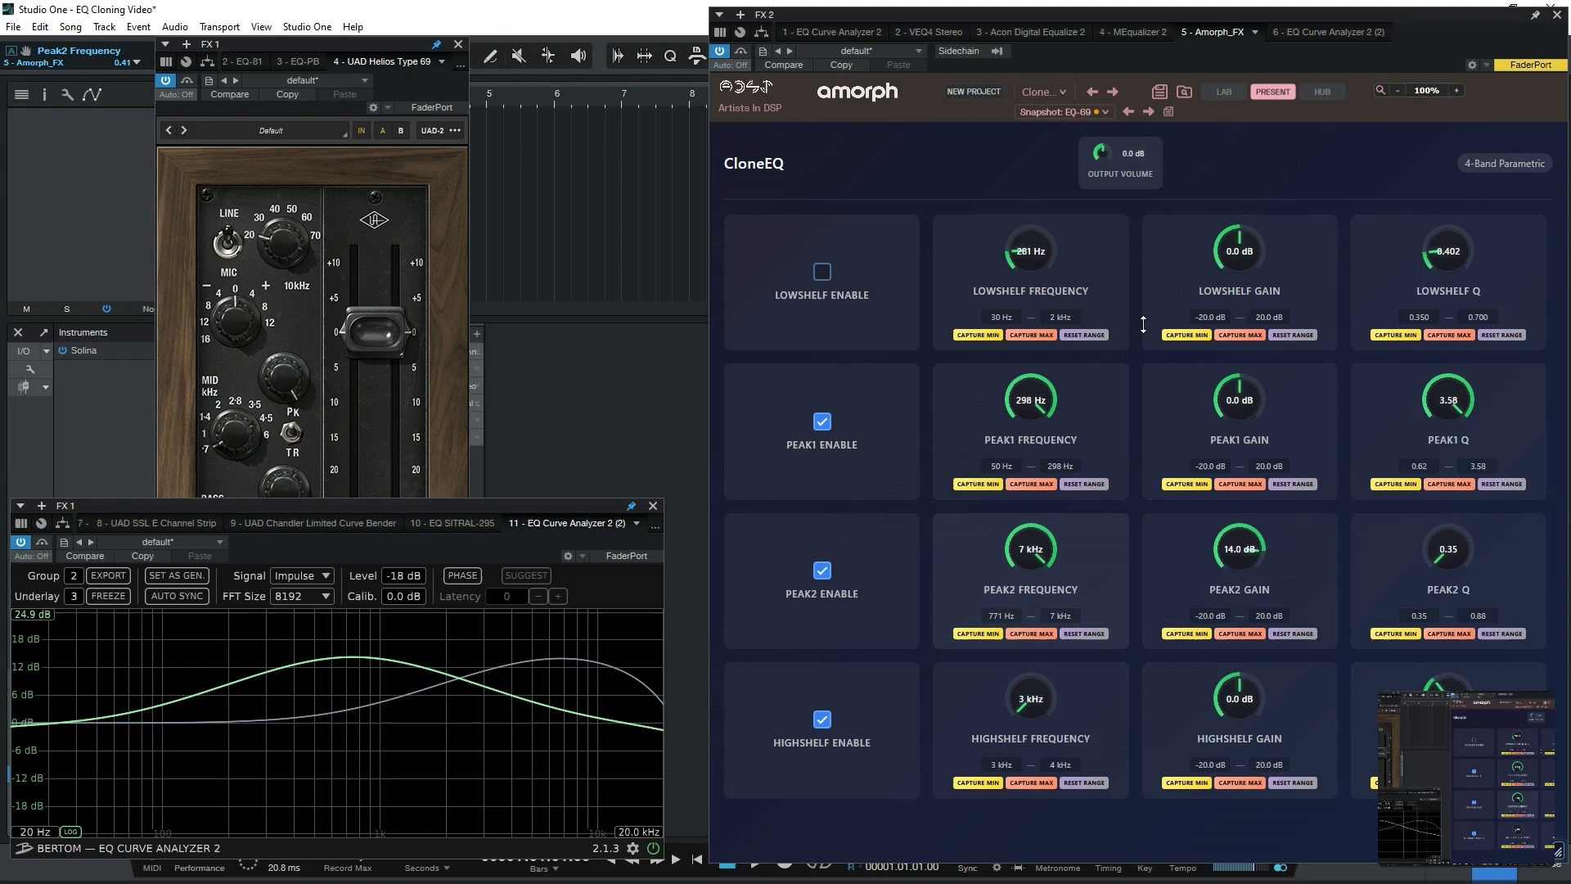
left_click(246, 426)
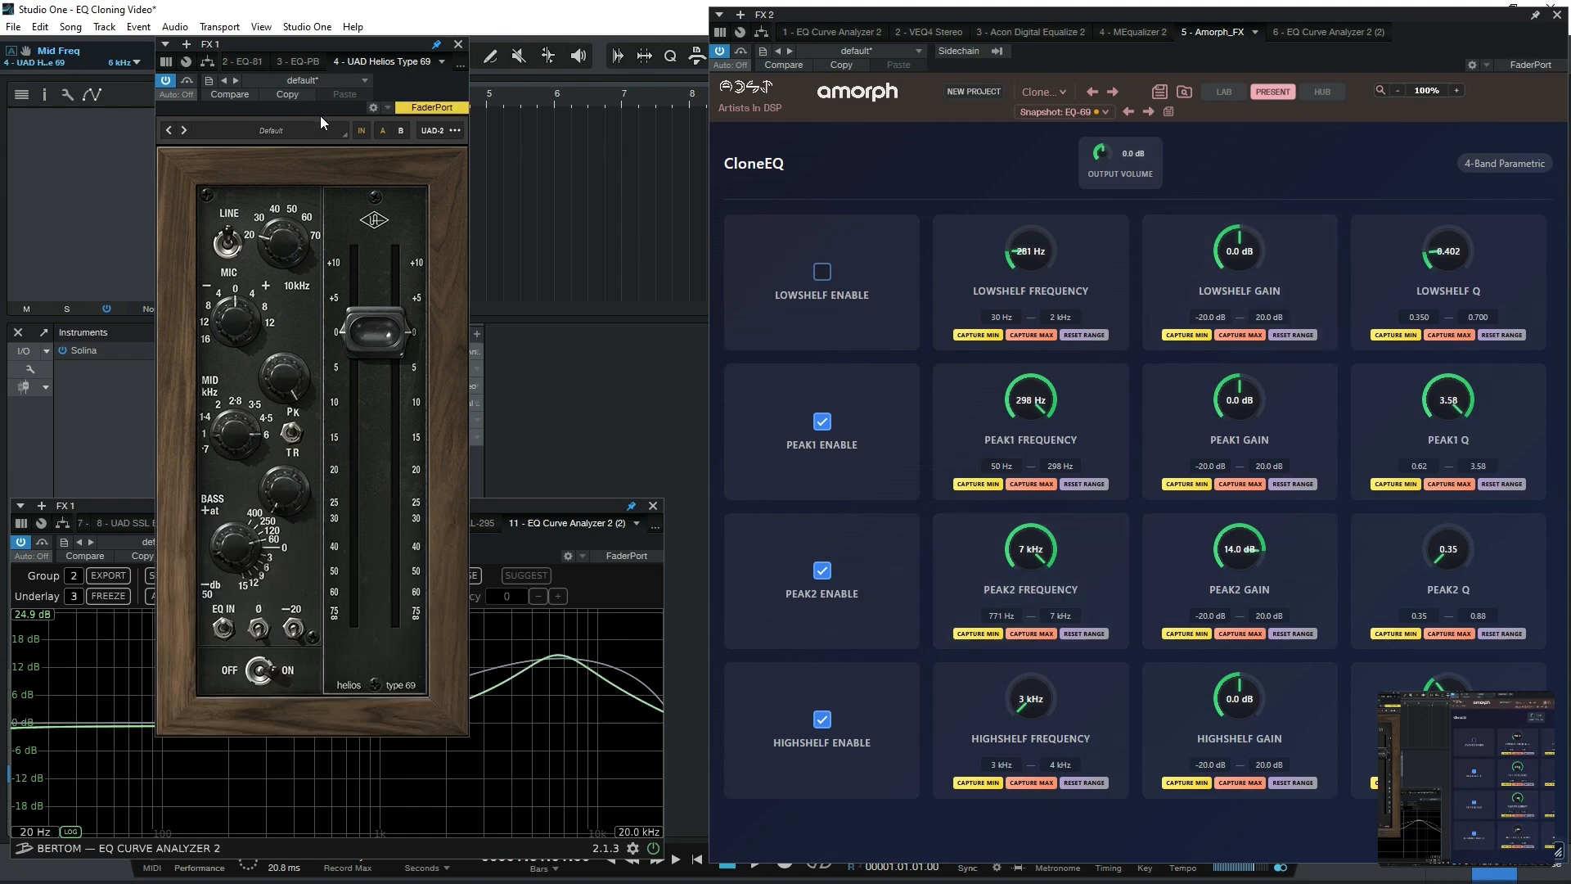
left_click(533, 512)
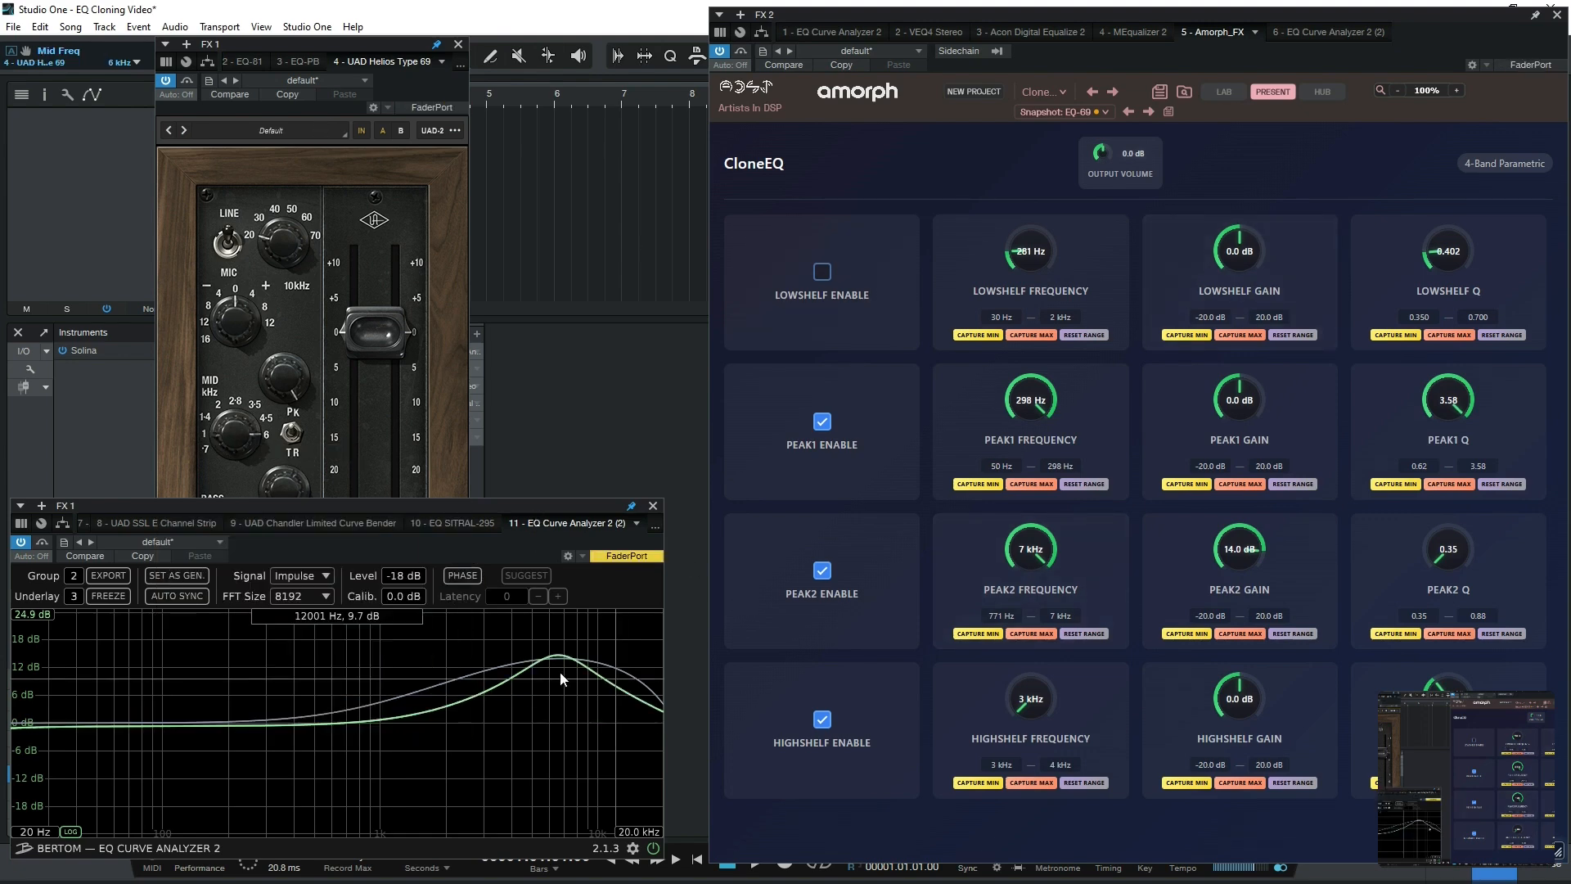
left_click(1450, 559)
left_click_drag(1450, 559, 1526, 319)
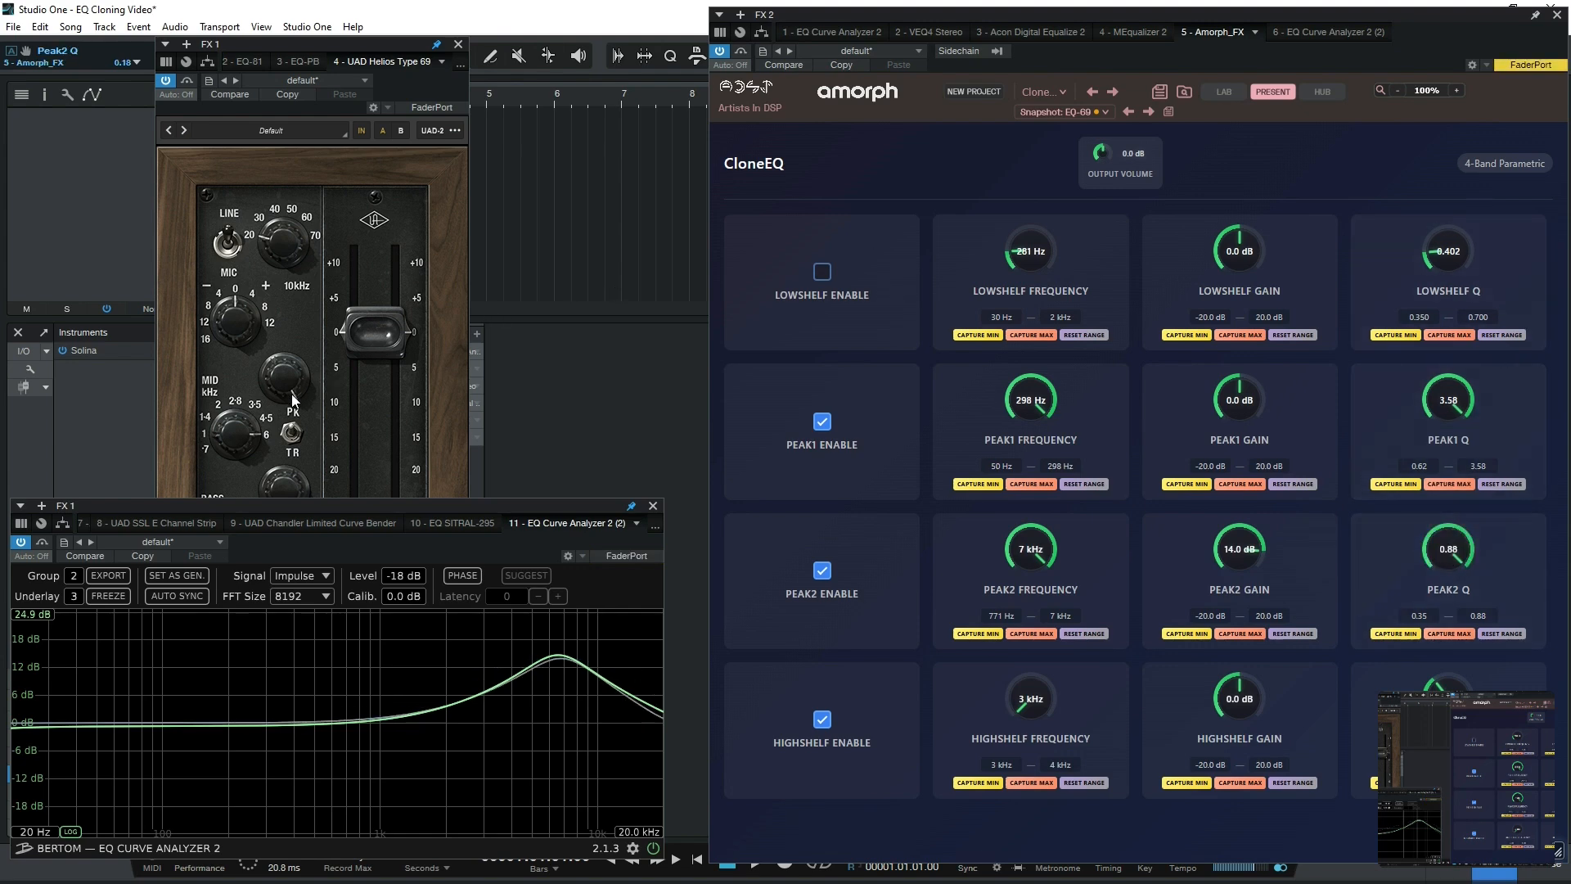
Step: Return the Helios mid frequency to .7 kHz and bring EQ Curve Analyzer forward to check the curve
left_click(239, 429)
left_click_drag(241, 454, 277, 632)
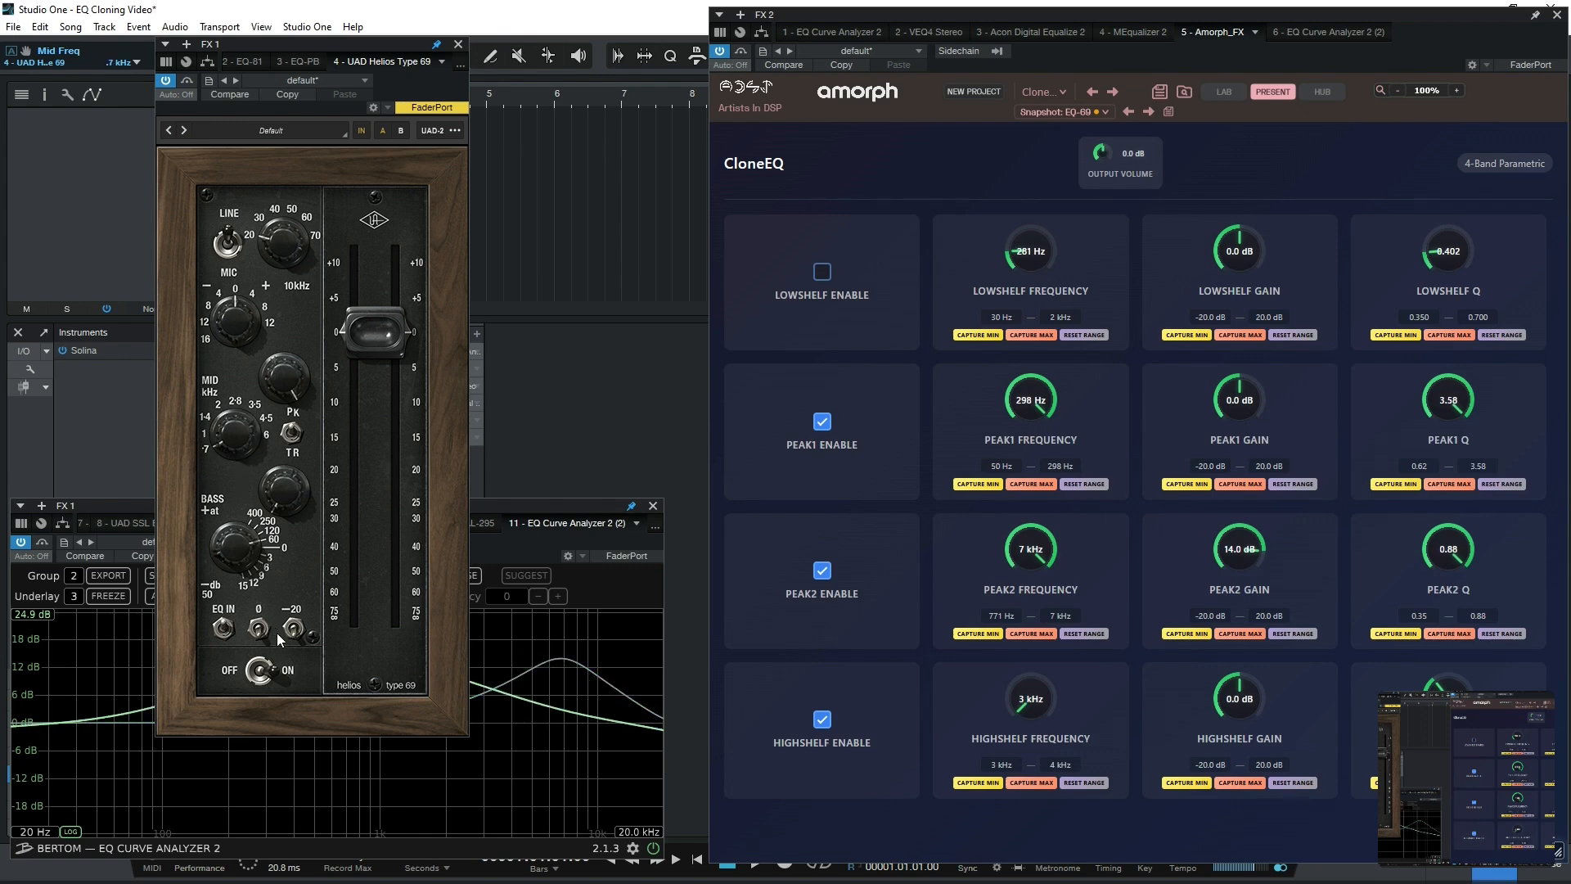
left_click(505, 512)
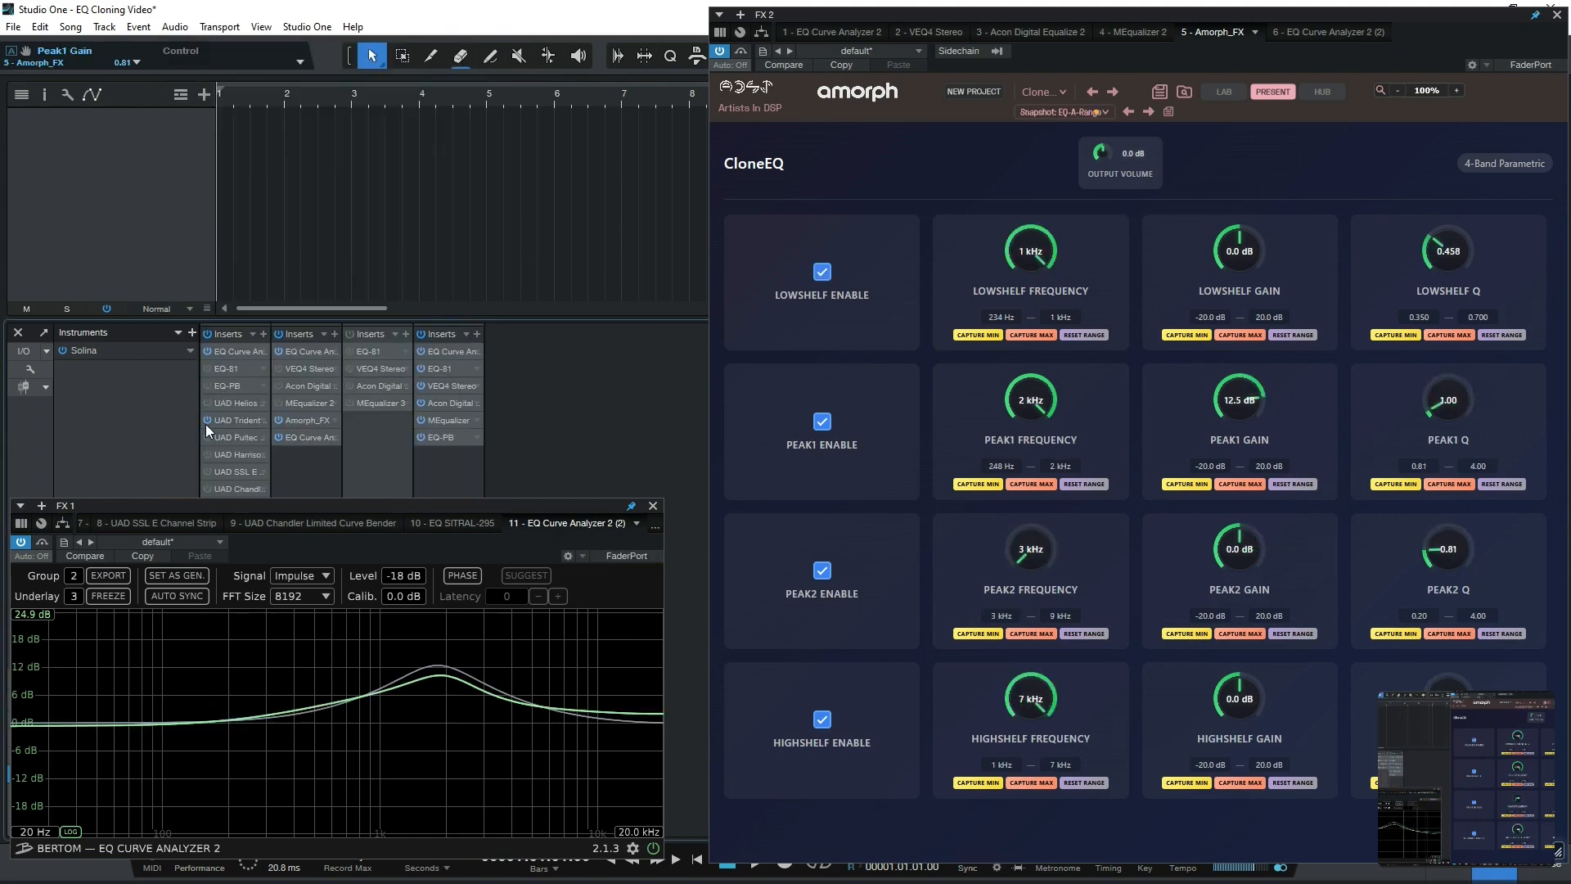
Step: Replace the active UAD Trident A-Range with the UAD Pultec EQP-1A and load the EQ-EQP-1A snapshot in CloneEQ
left_click(207, 421)
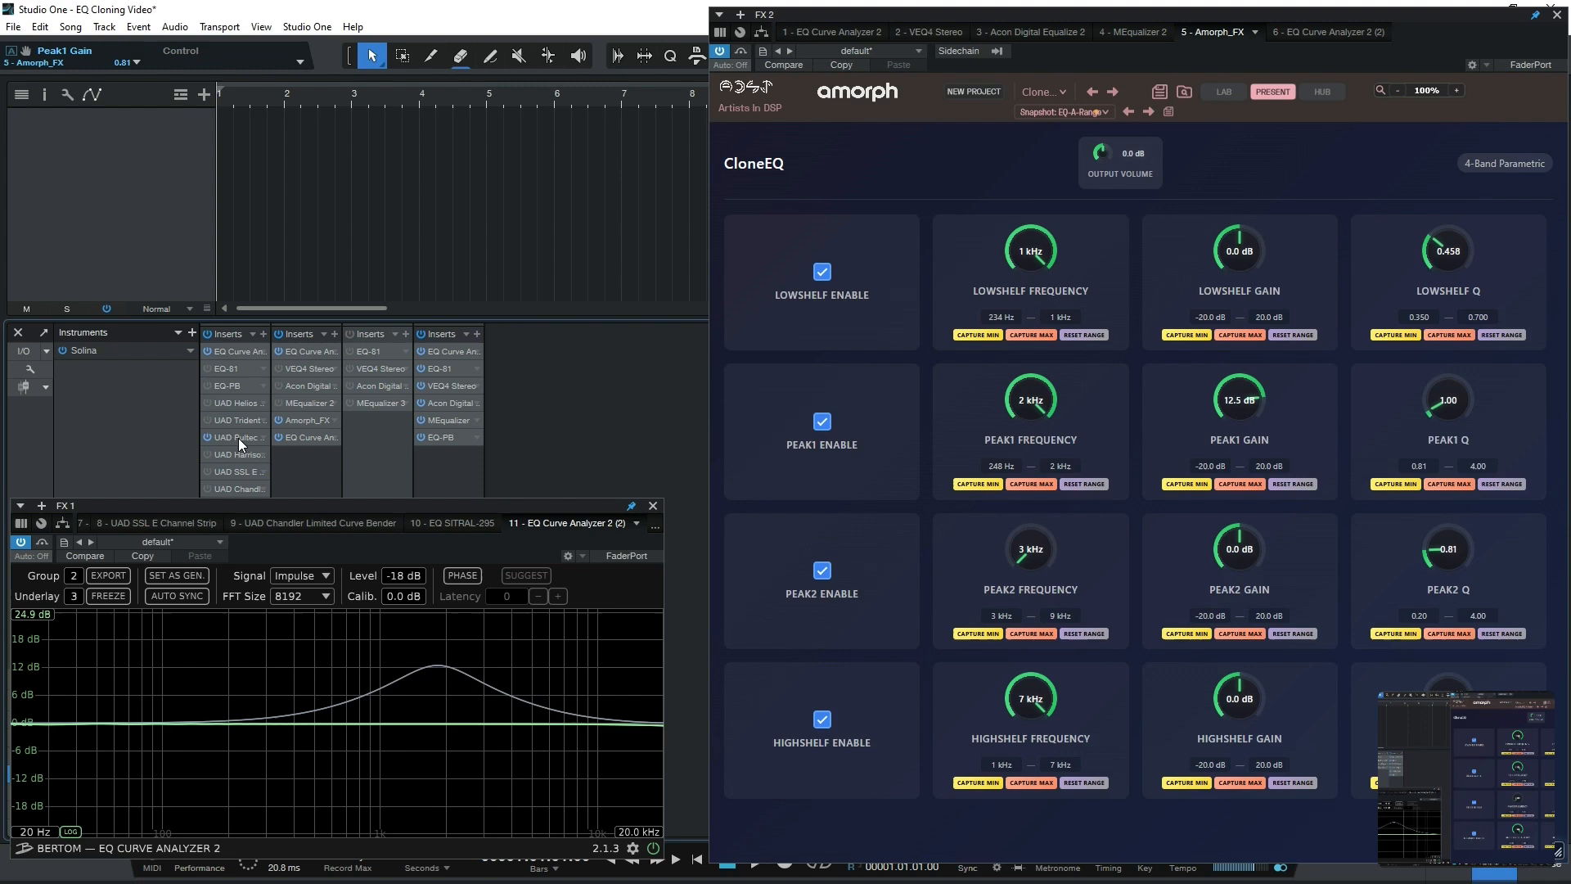
left_click(238, 439)
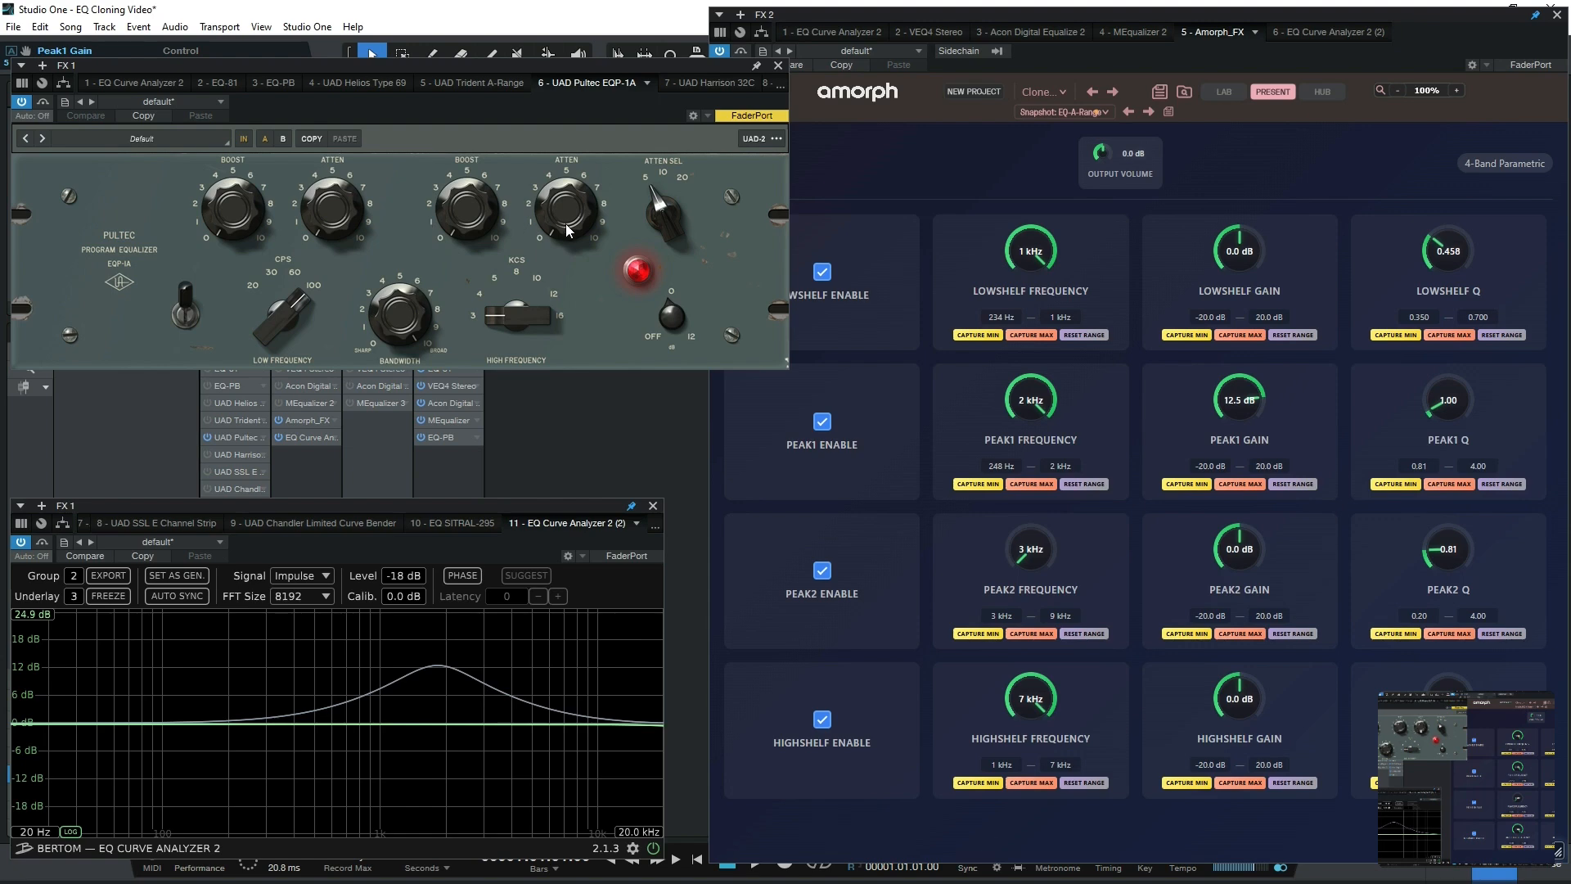
left_click(1038, 113)
left_click(1038, 113)
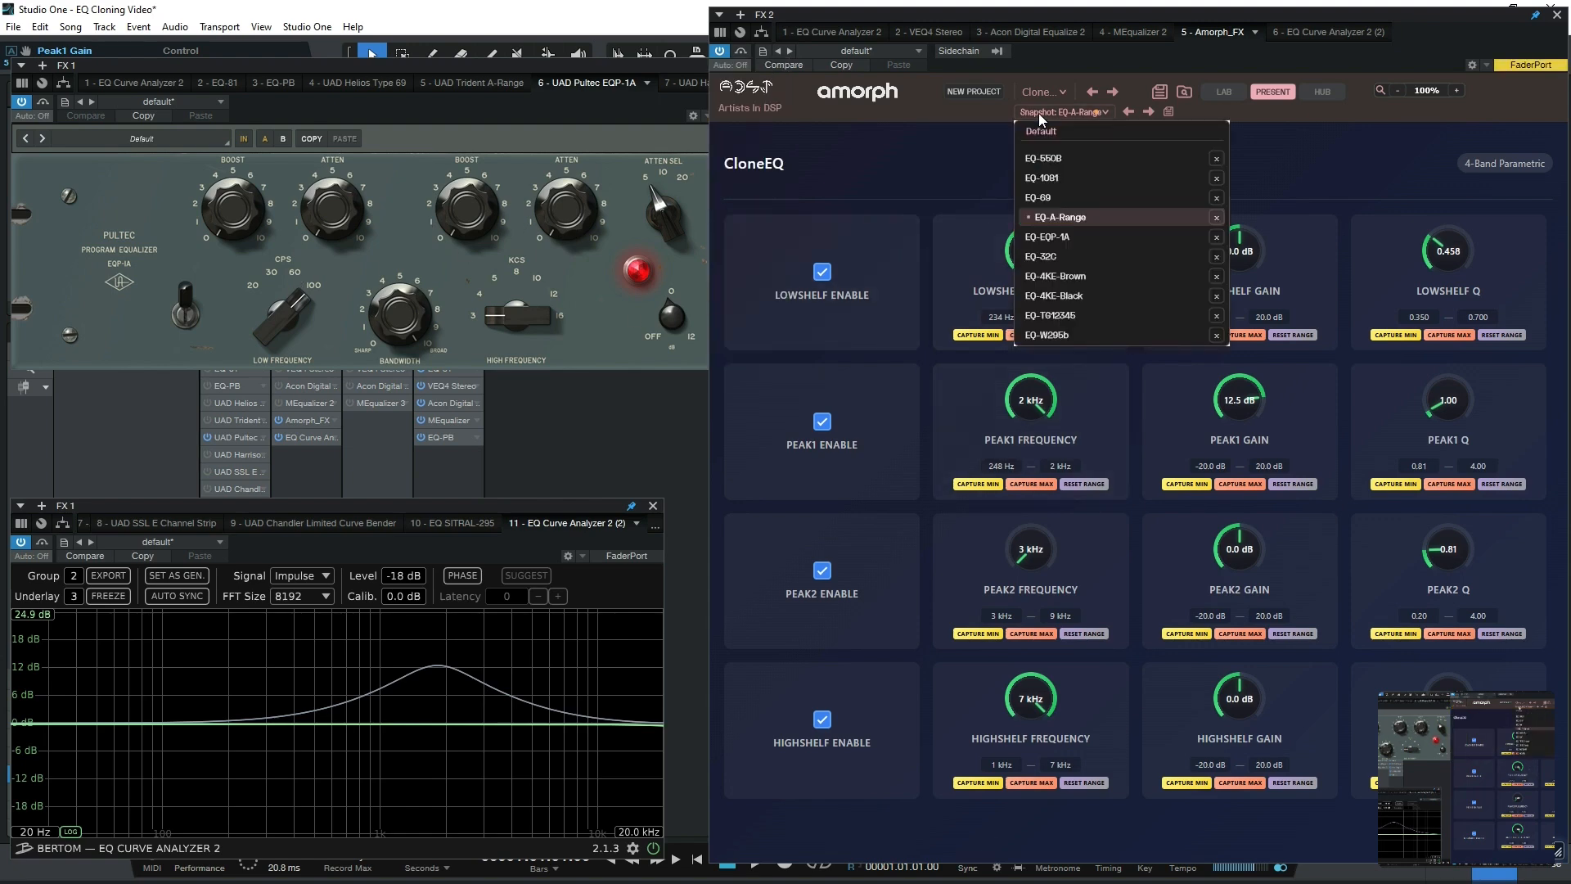
left_click(1034, 238)
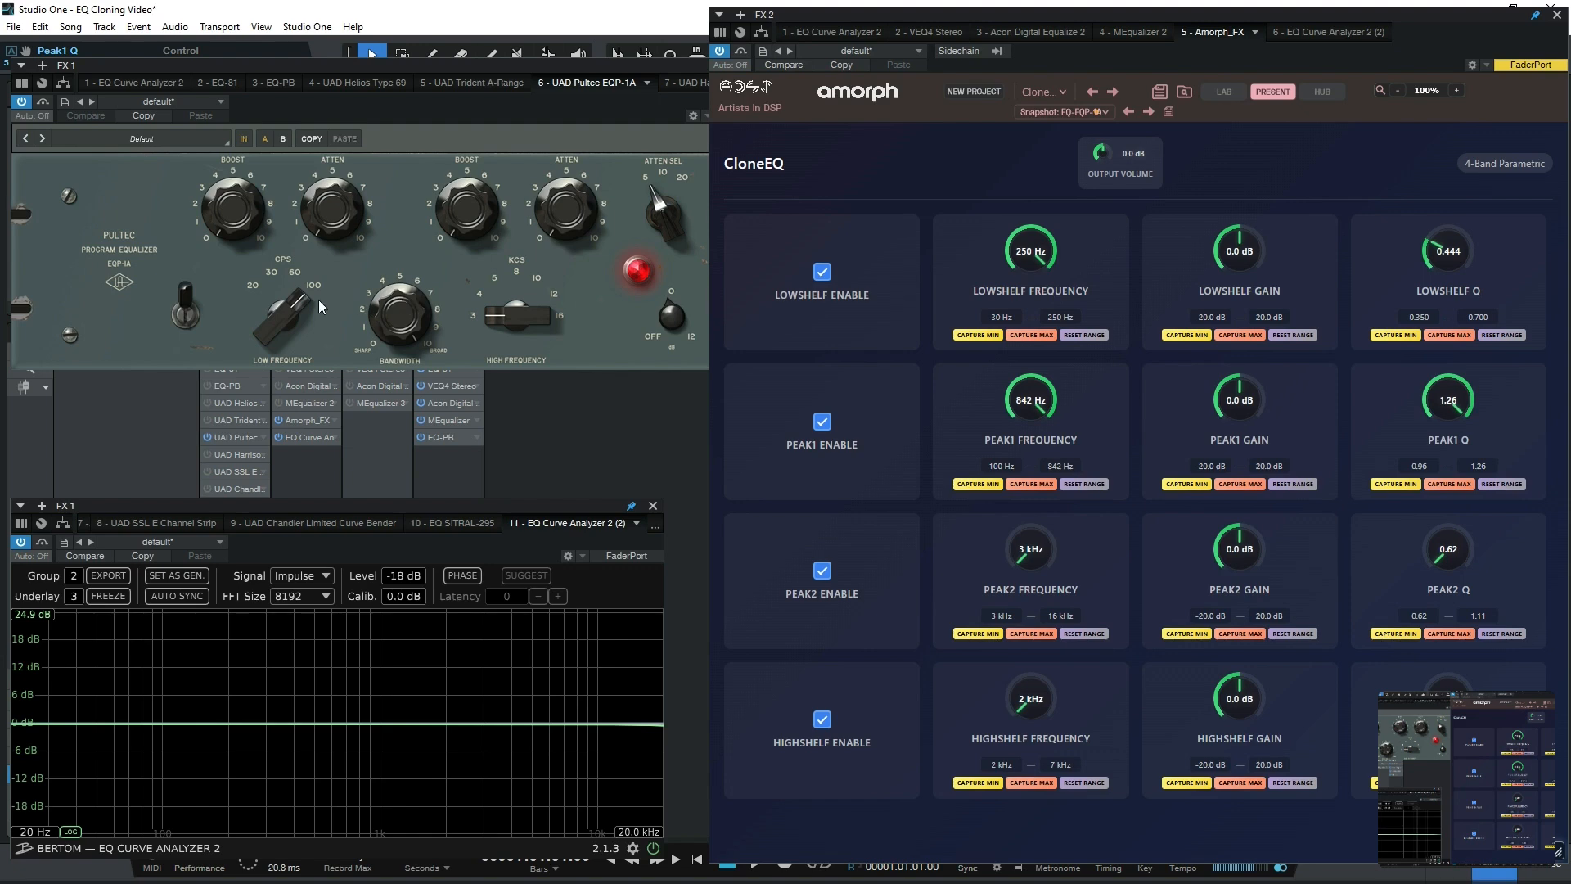
Step: Turn up the Pultec's low-frequency boost to show its low-shelf curve in EQ Curve Analyzer
left_click(242, 174)
left_click_drag(242, 173, 257, 71)
left_click_drag(249, 153, 251, 286)
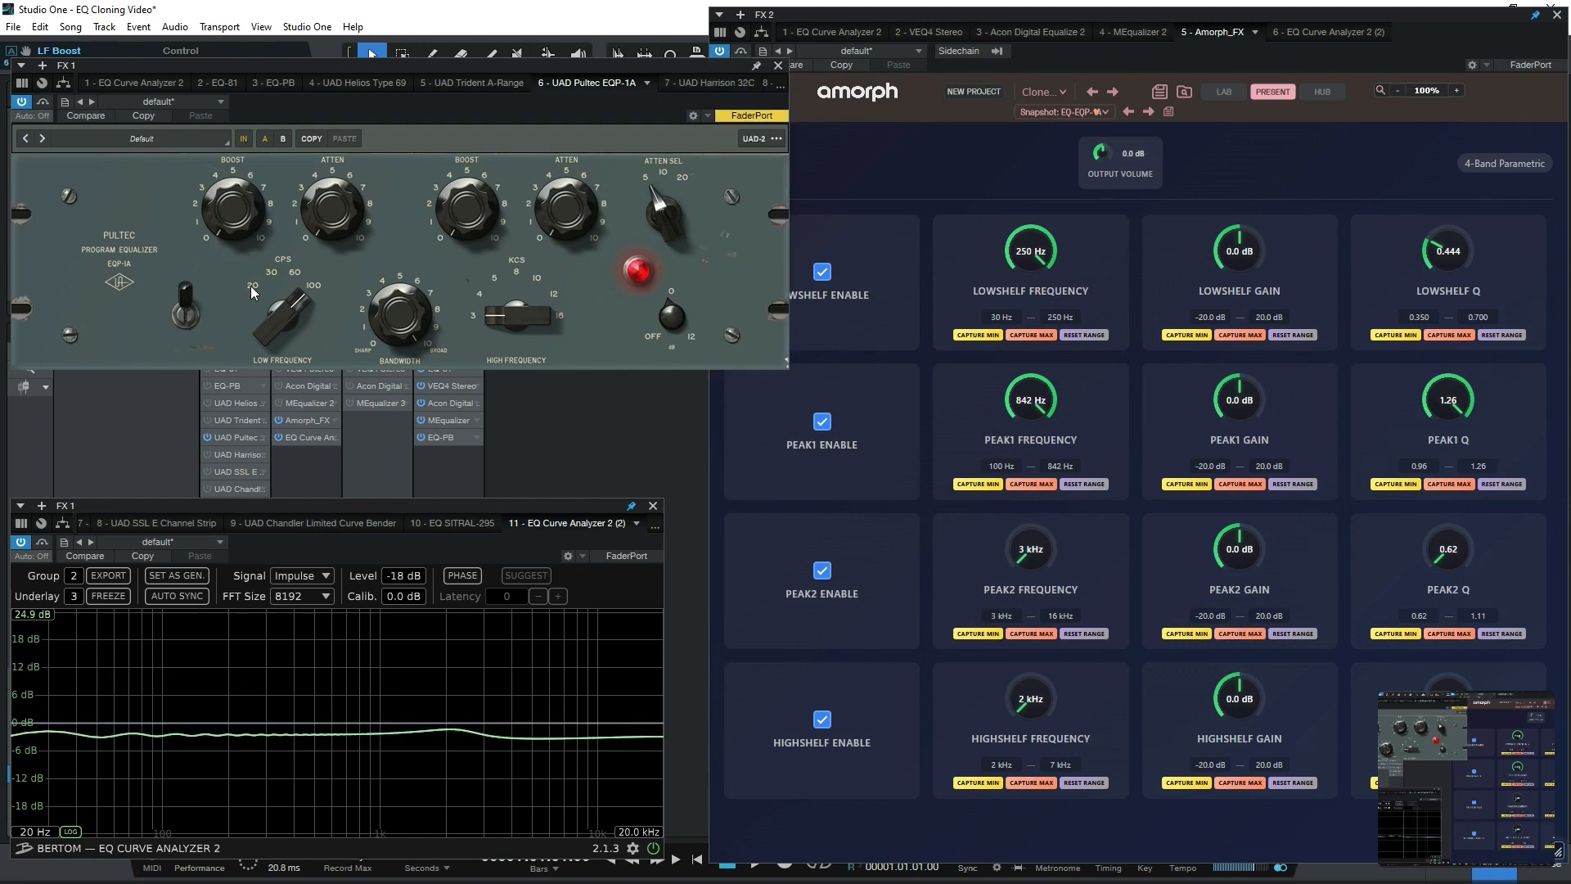
mouse_move(340, 205)
left_mouse_down()
mouse_move(350, 85)
mouse_move(336, 196)
left_mouse_up()
left_click_drag(243, 223, 295, 6)
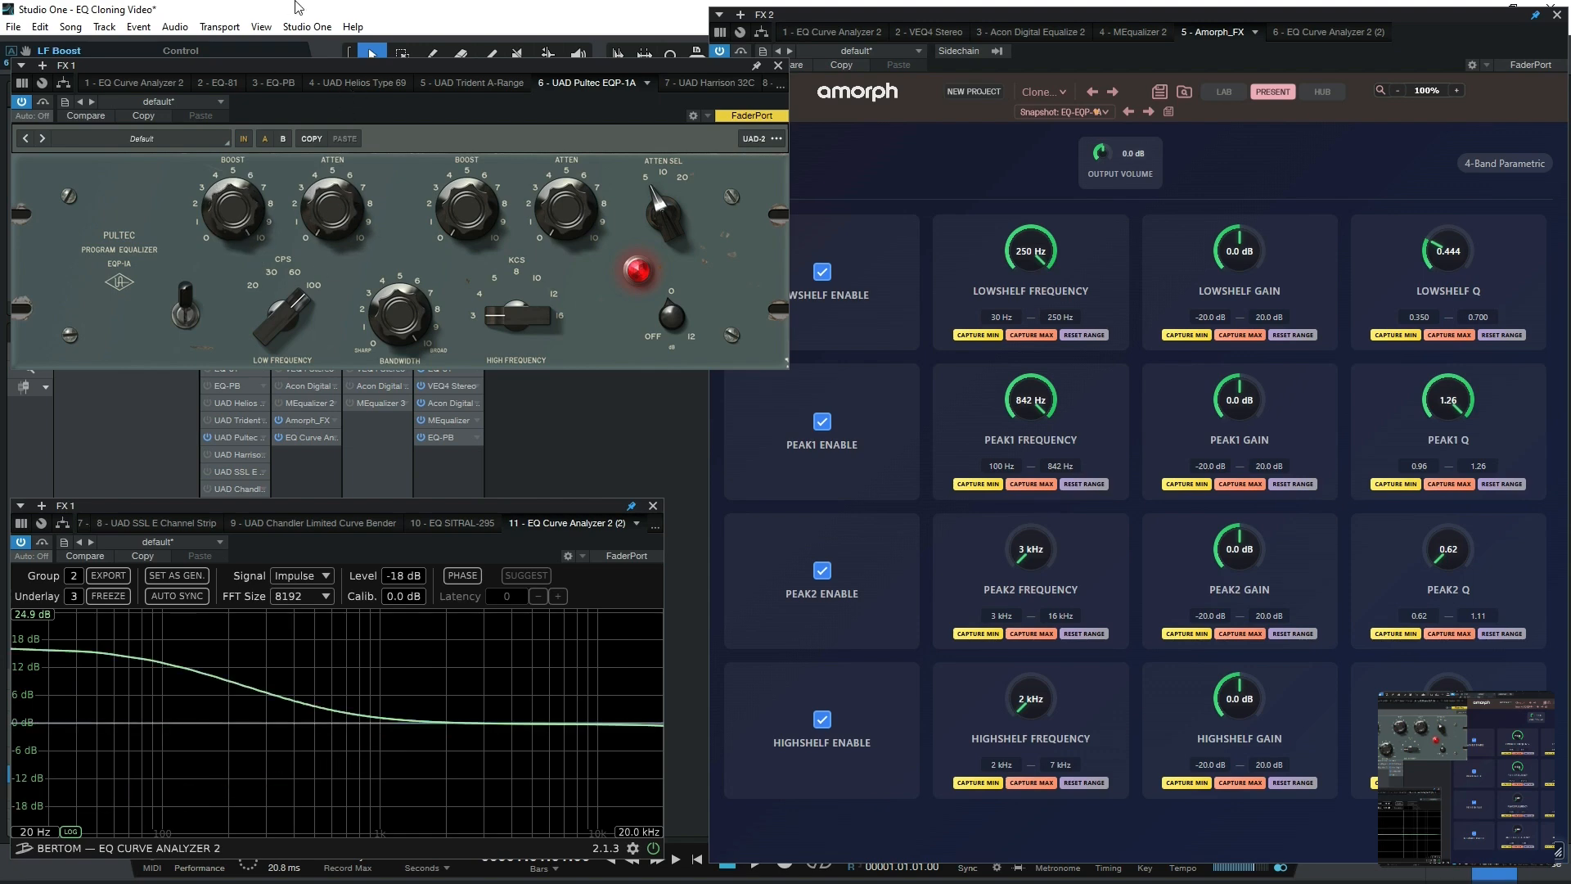
Step: Turn up the Pultec's low-frequency attenuation and match it with CloneEQ LowShelf gain at 15.0 dB and Peak1 gain at -9.5 dB
left_click_drag(335, 198, 388, 6)
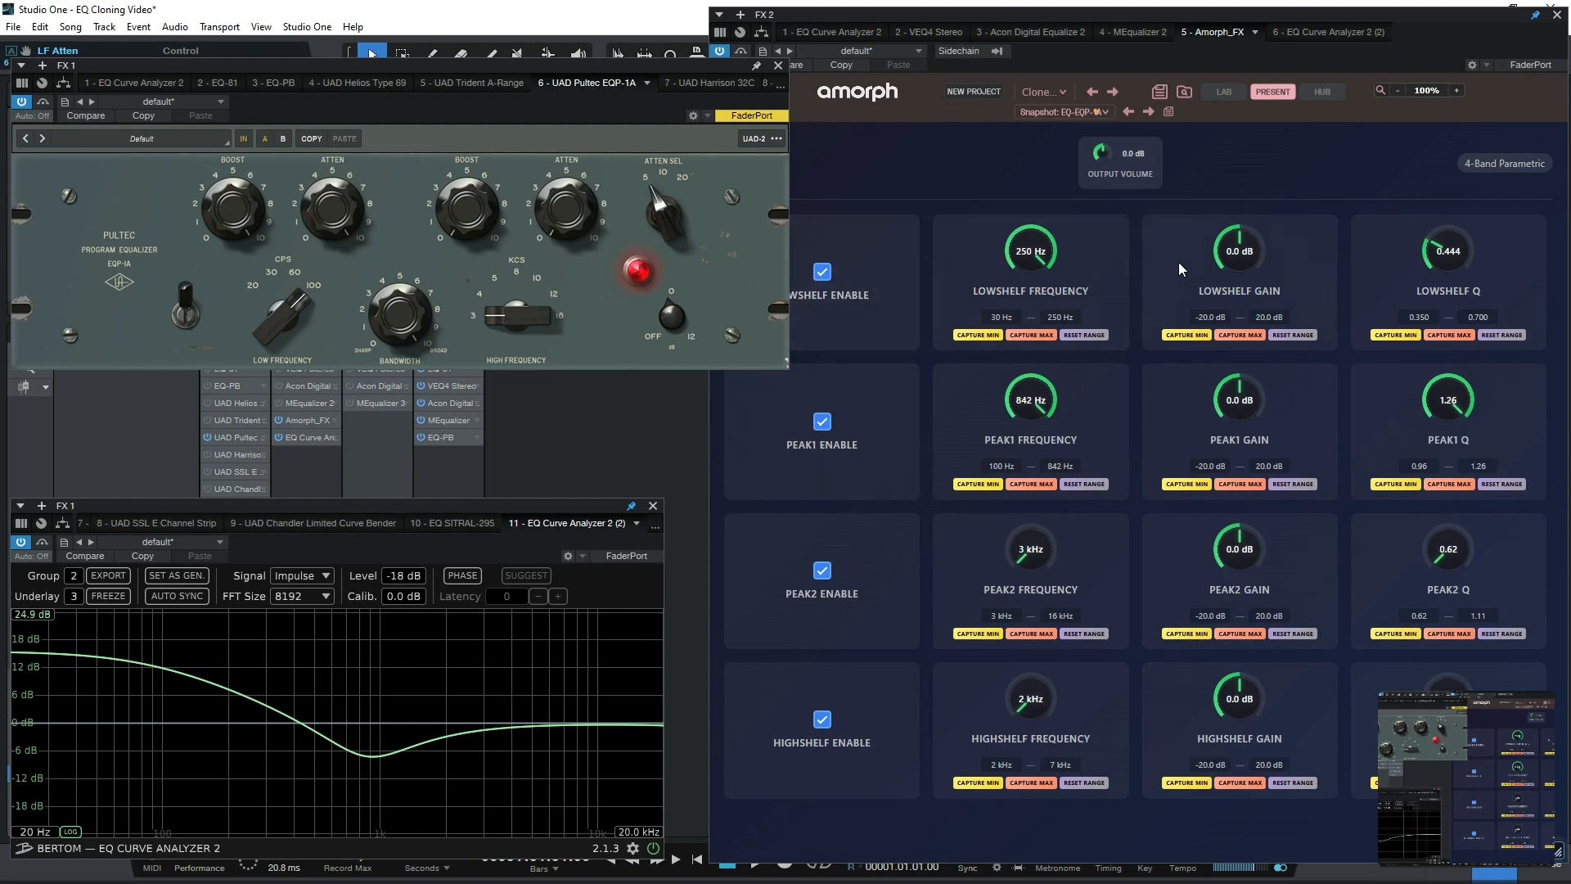
left_click_drag(1214, 247, 1262, 159)
left_click_drag(1238, 393, 1232, 429)
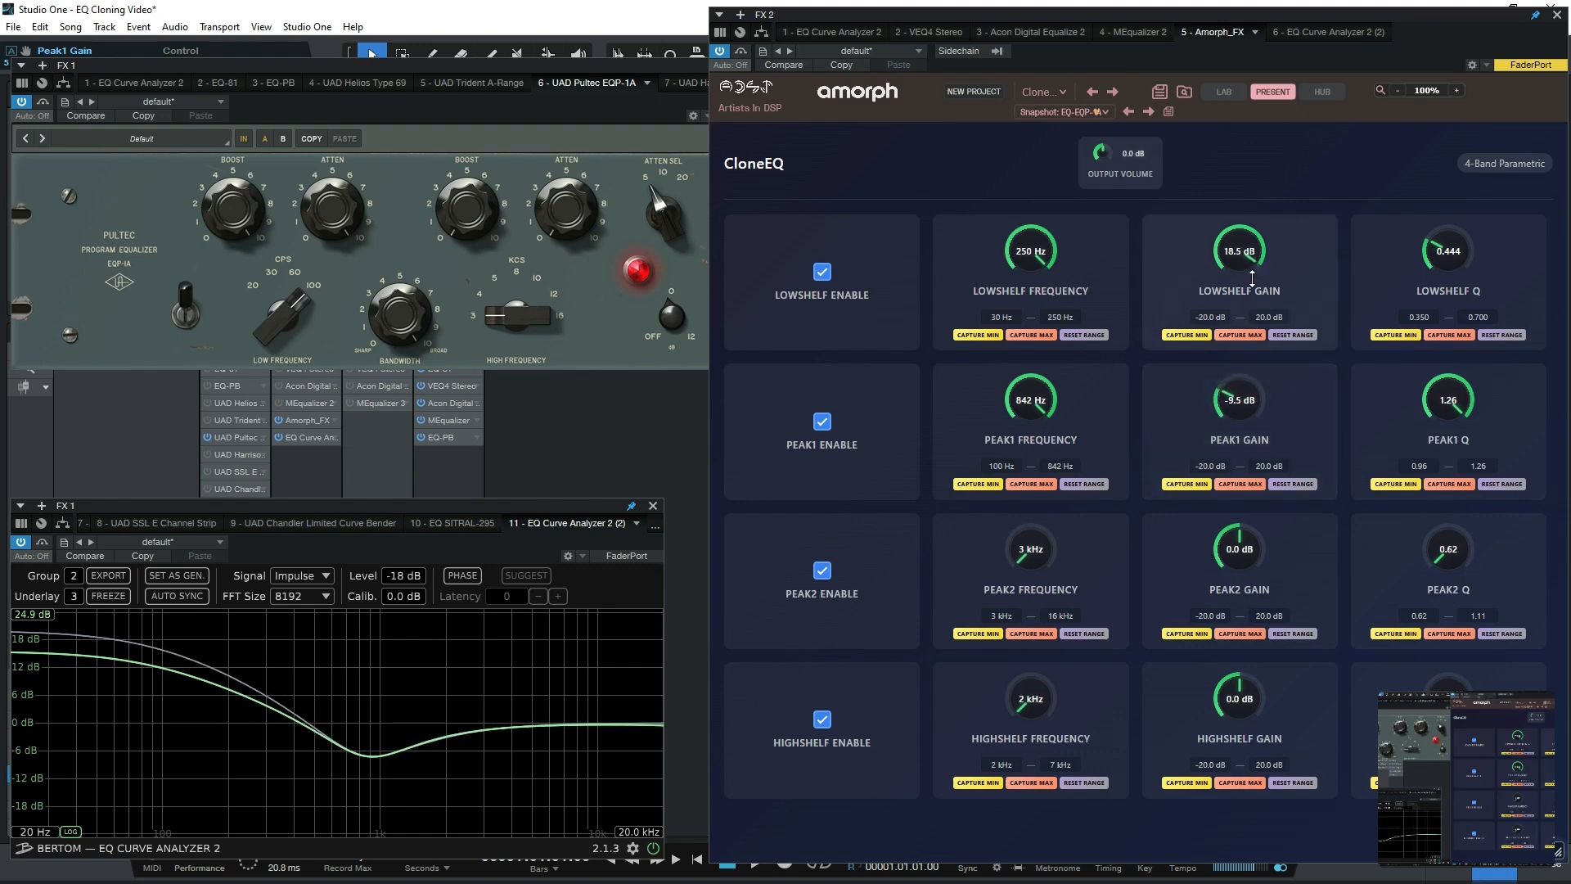
left_click_drag(1252, 260, 1250, 285)
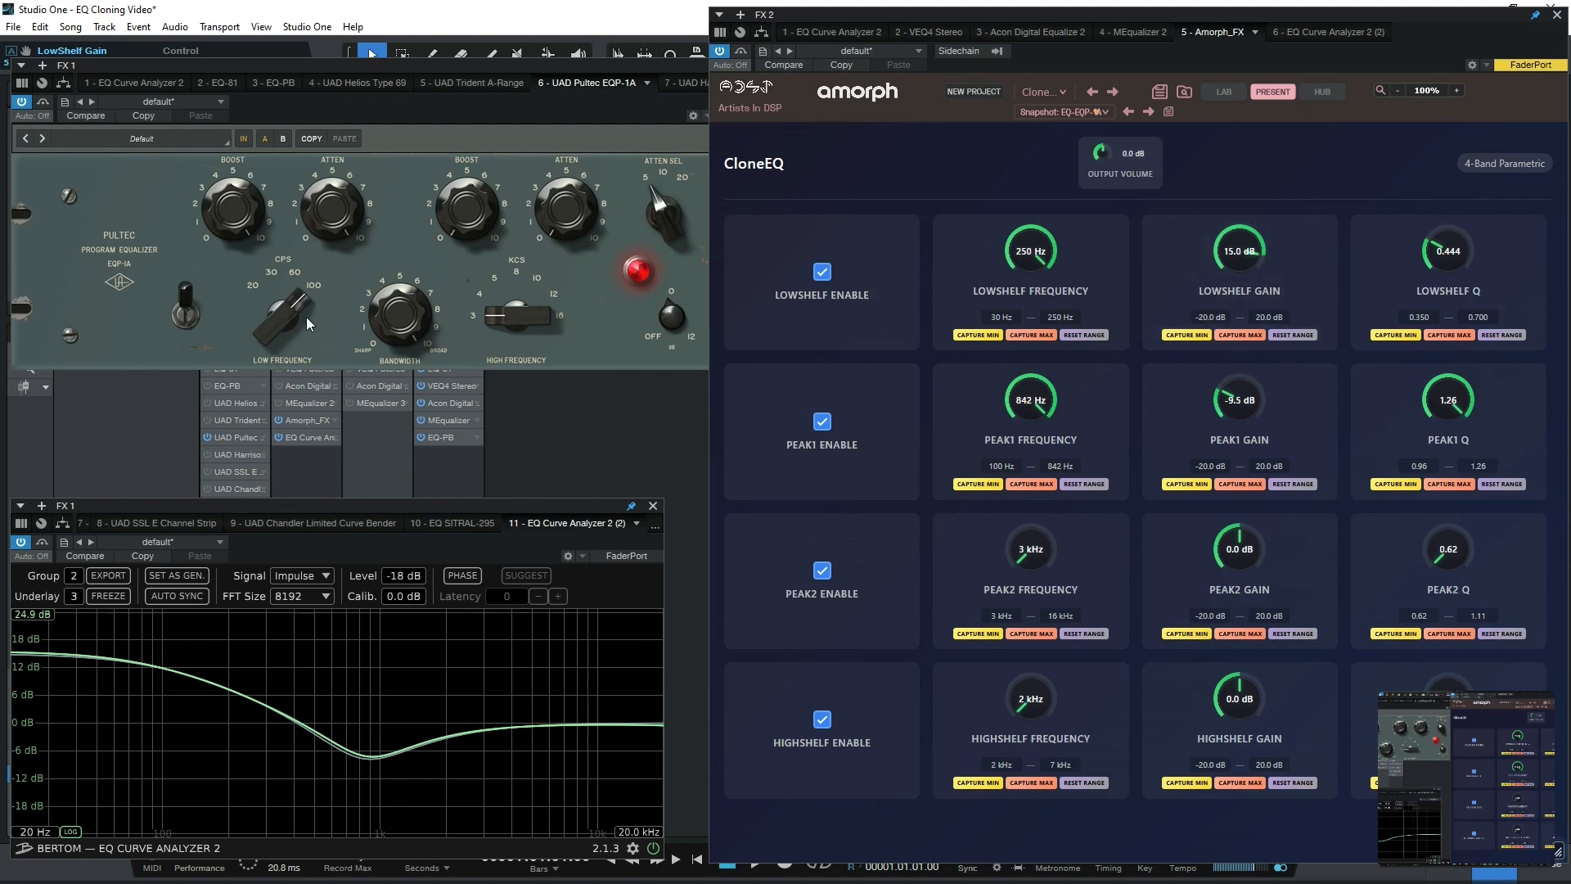
Step: Set the Pultec low frequency to 20 CPS and match it with LowShelf frequency at 30 Hz and Peak1 frequency at 100 Hz
left_click_drag(301, 324, 323, 572)
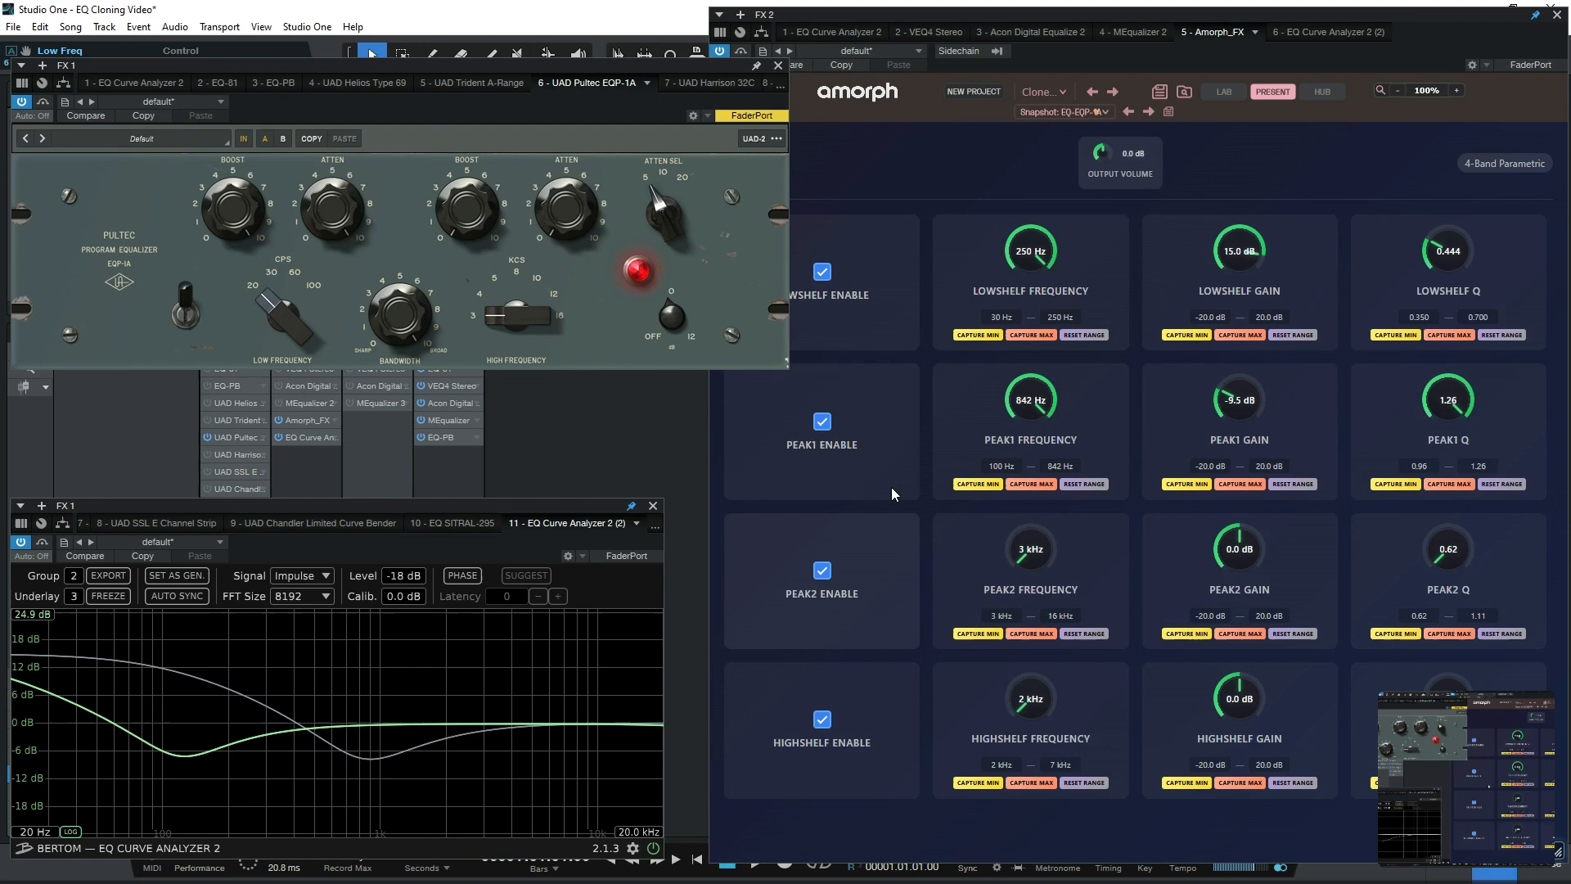
left_click_drag(1026, 260, 1009, 507)
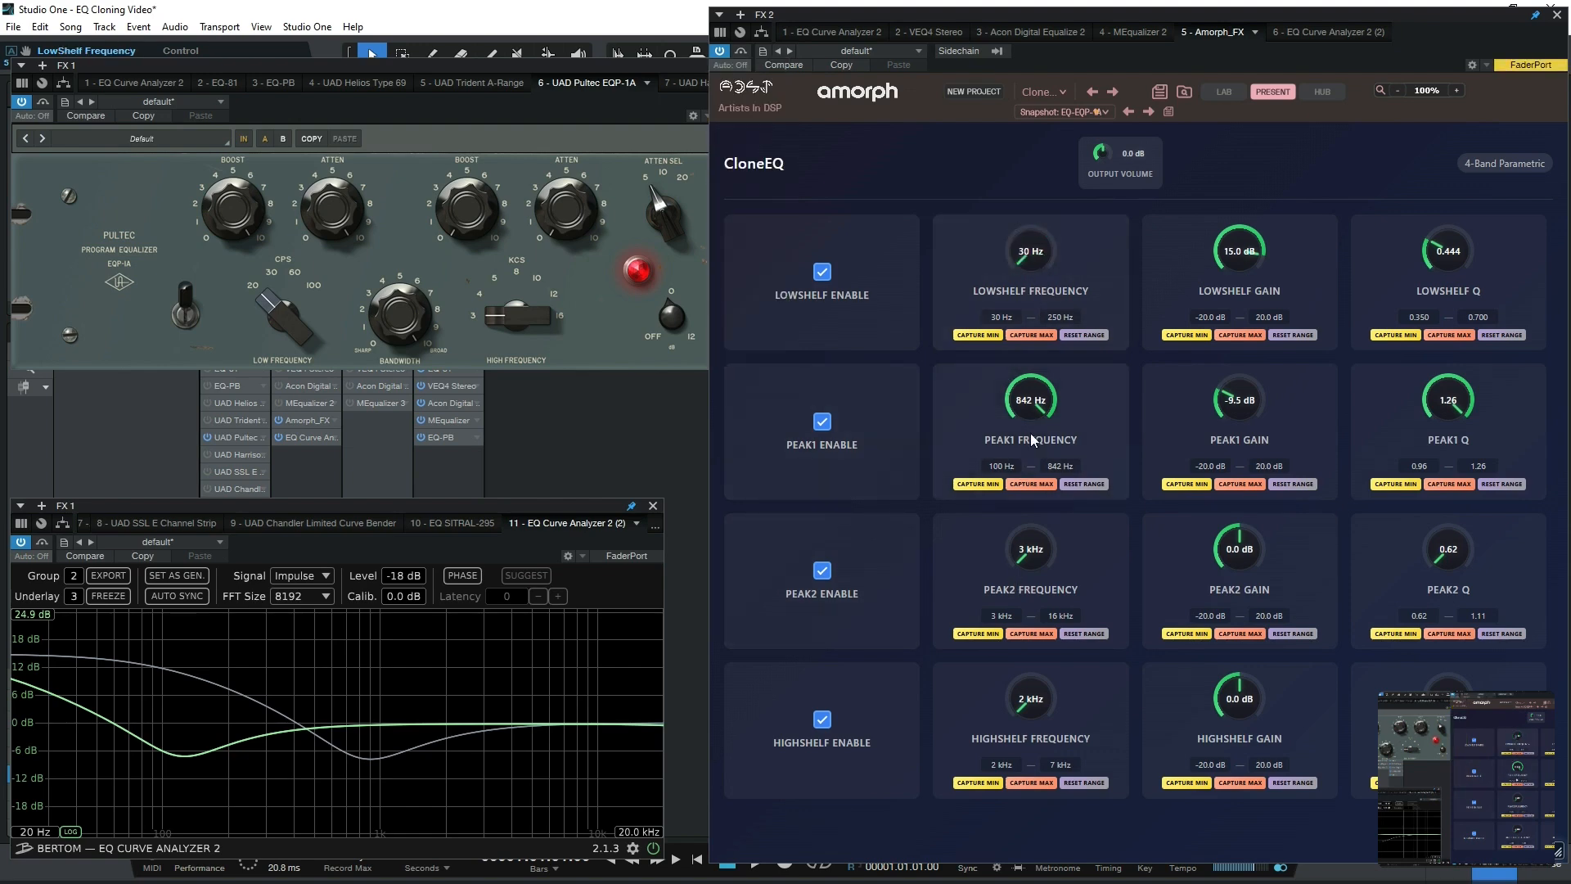
left_click_drag(1042, 394, 980, 819)
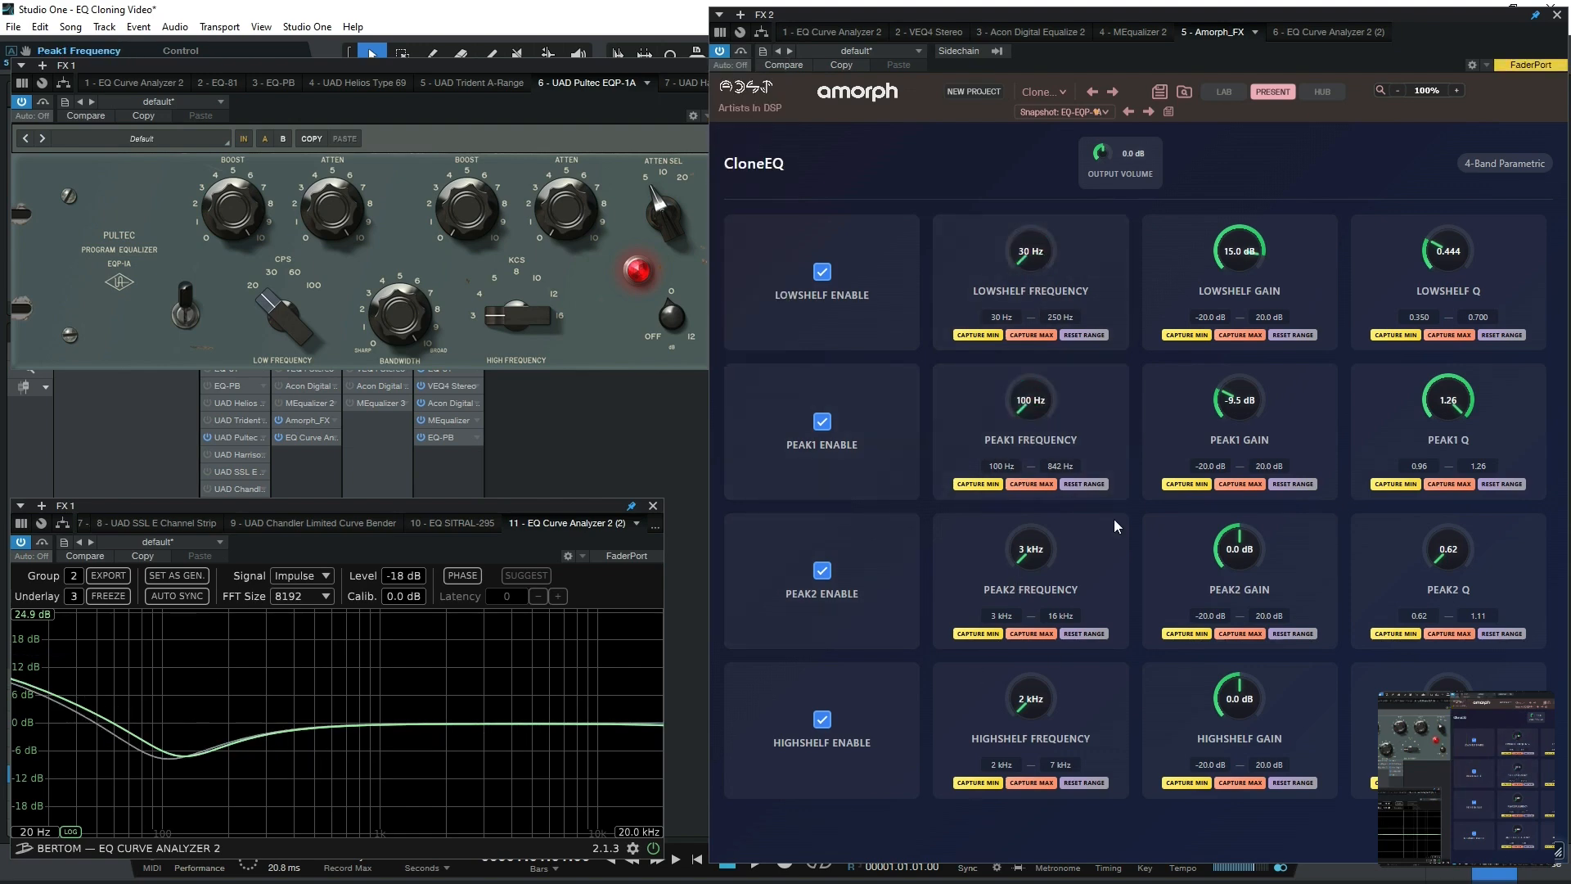
Step: Fine-tune the CloneEQ match by setting Peak1 gain to -10.0 dB and LowShelf gain to 17.0 dB
scroll(1232, 399, "down", 5)
scroll(1238, 398, "down", 1)
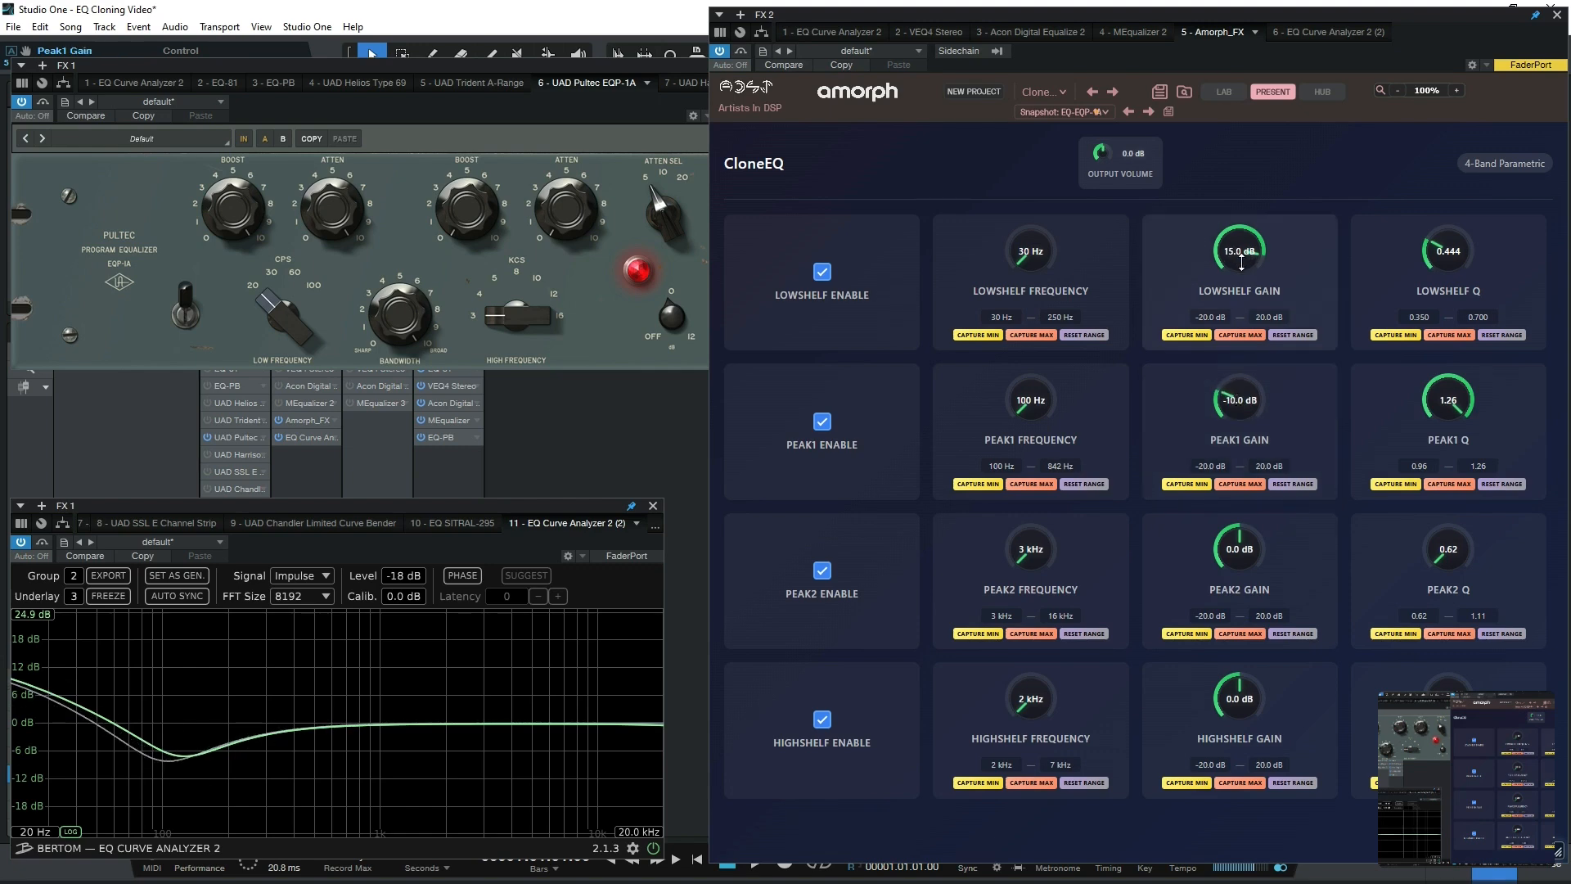
scroll(1241, 262, "up", 2)
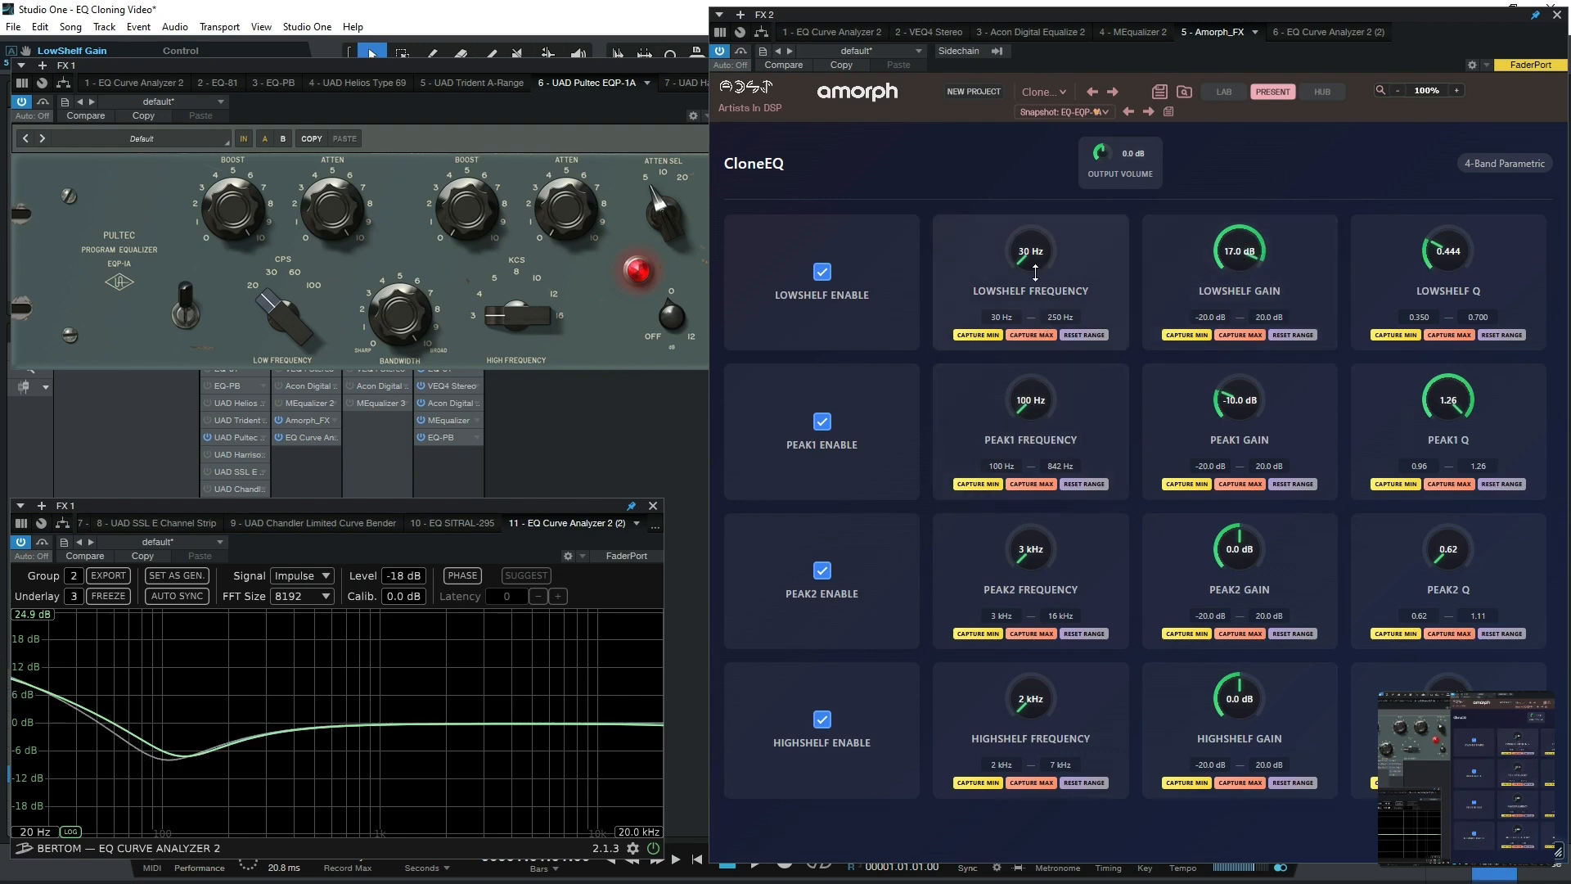
scroll(1032, 262, "up", 2)
scroll(1033, 262, "down", 2)
left_click(689, 65)
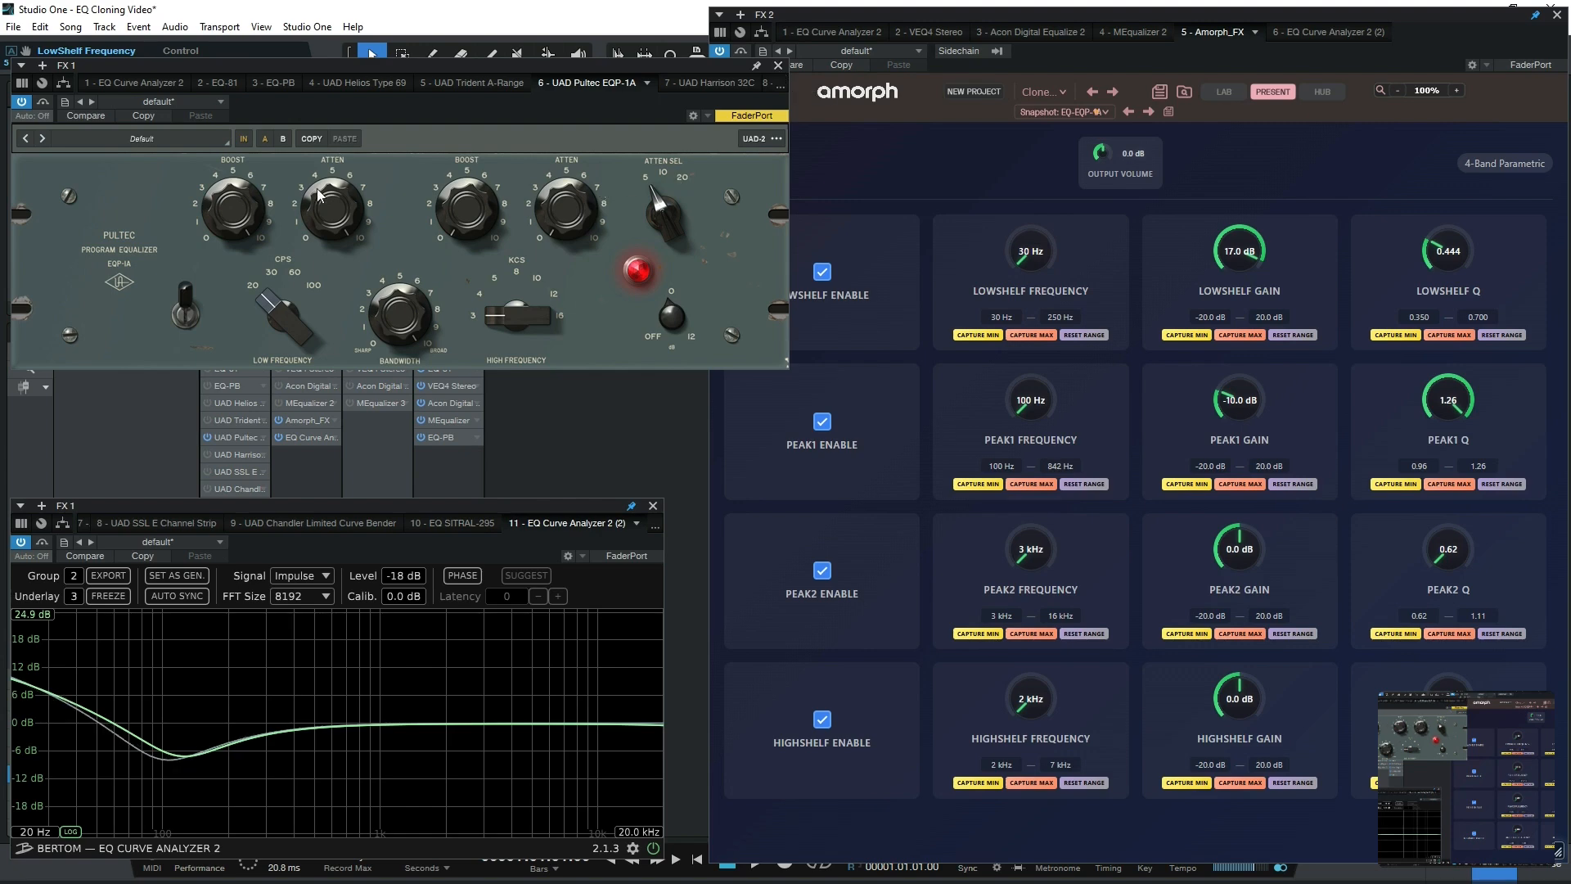
Step: Turn the Pultec's low-frequency boost and attenuation down to zero and reset LowShelf gain and Peak1 gain to 0.0 dB
left_click_drag(244, 201, 249, 458)
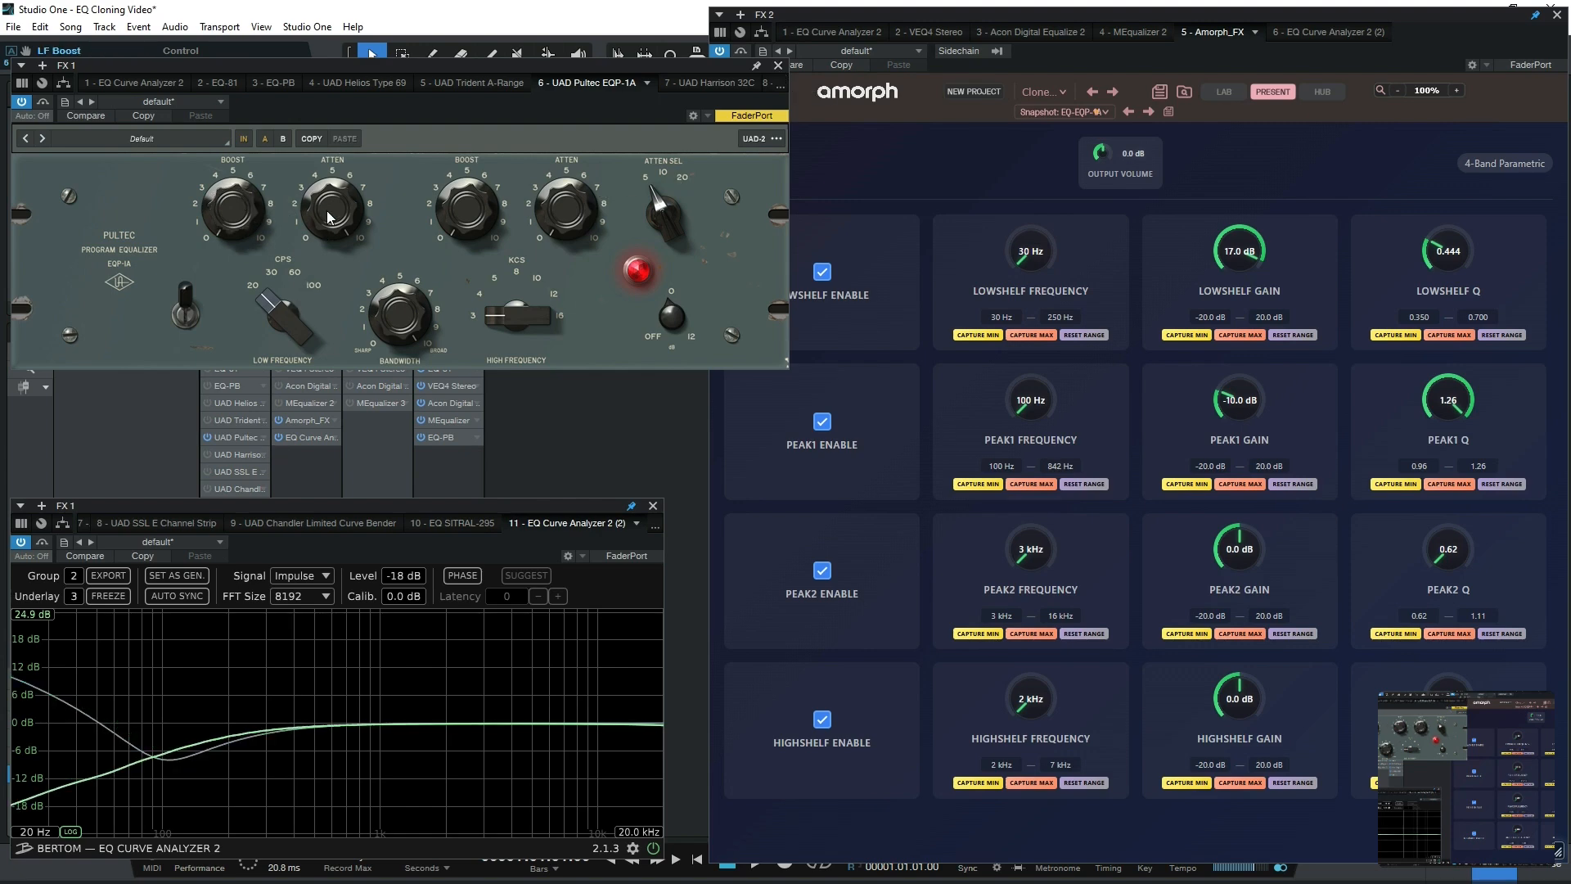
left_click_drag(329, 212, 331, 708)
double_click(1232, 262)
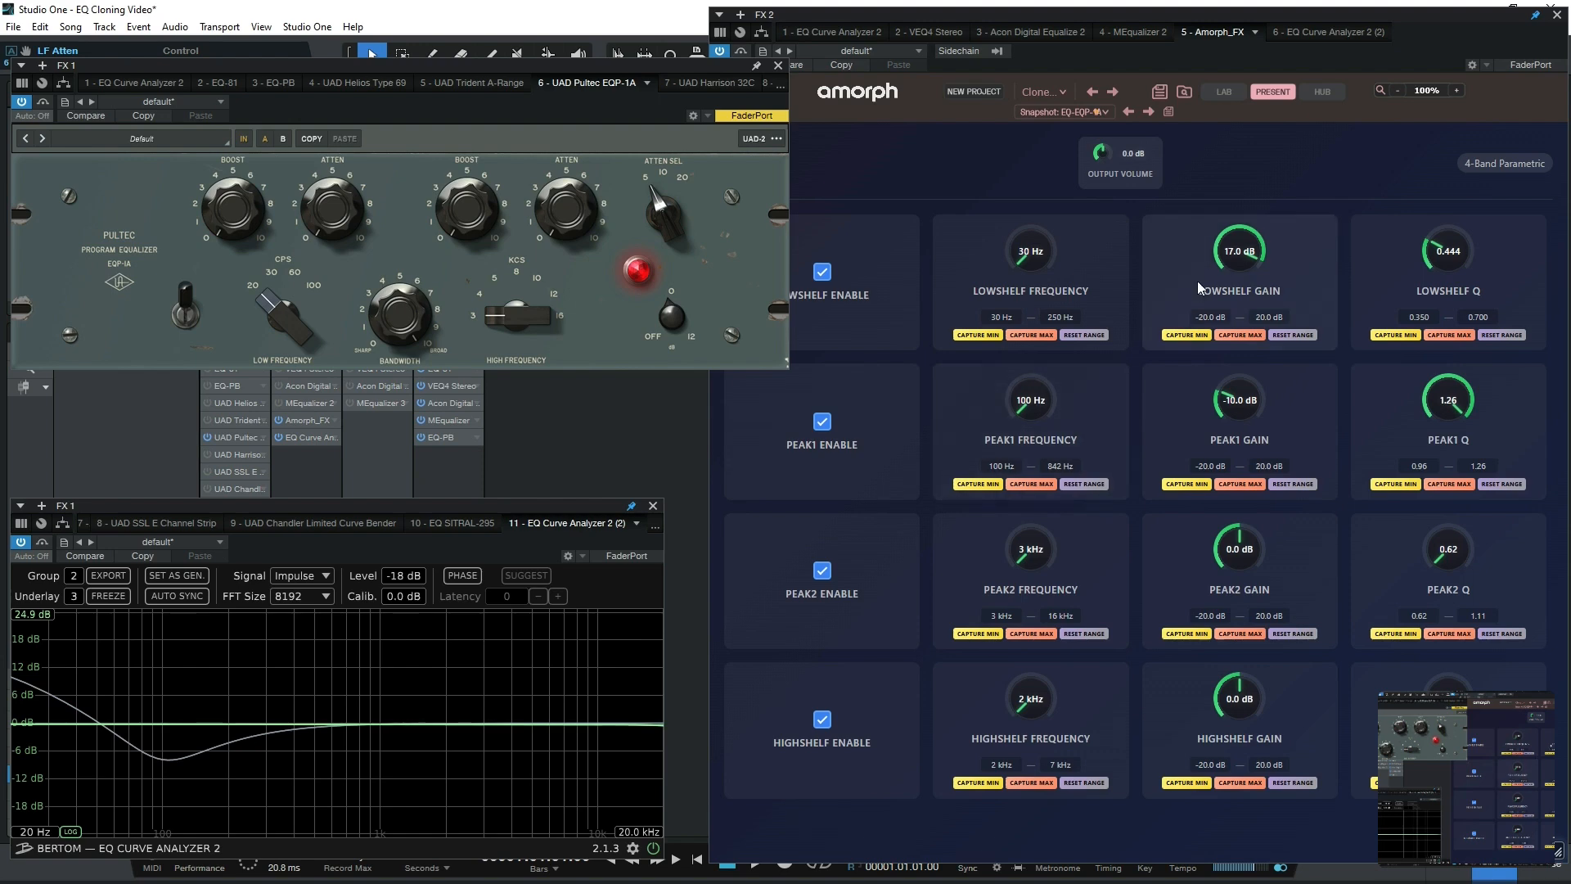
double_click(1238, 400)
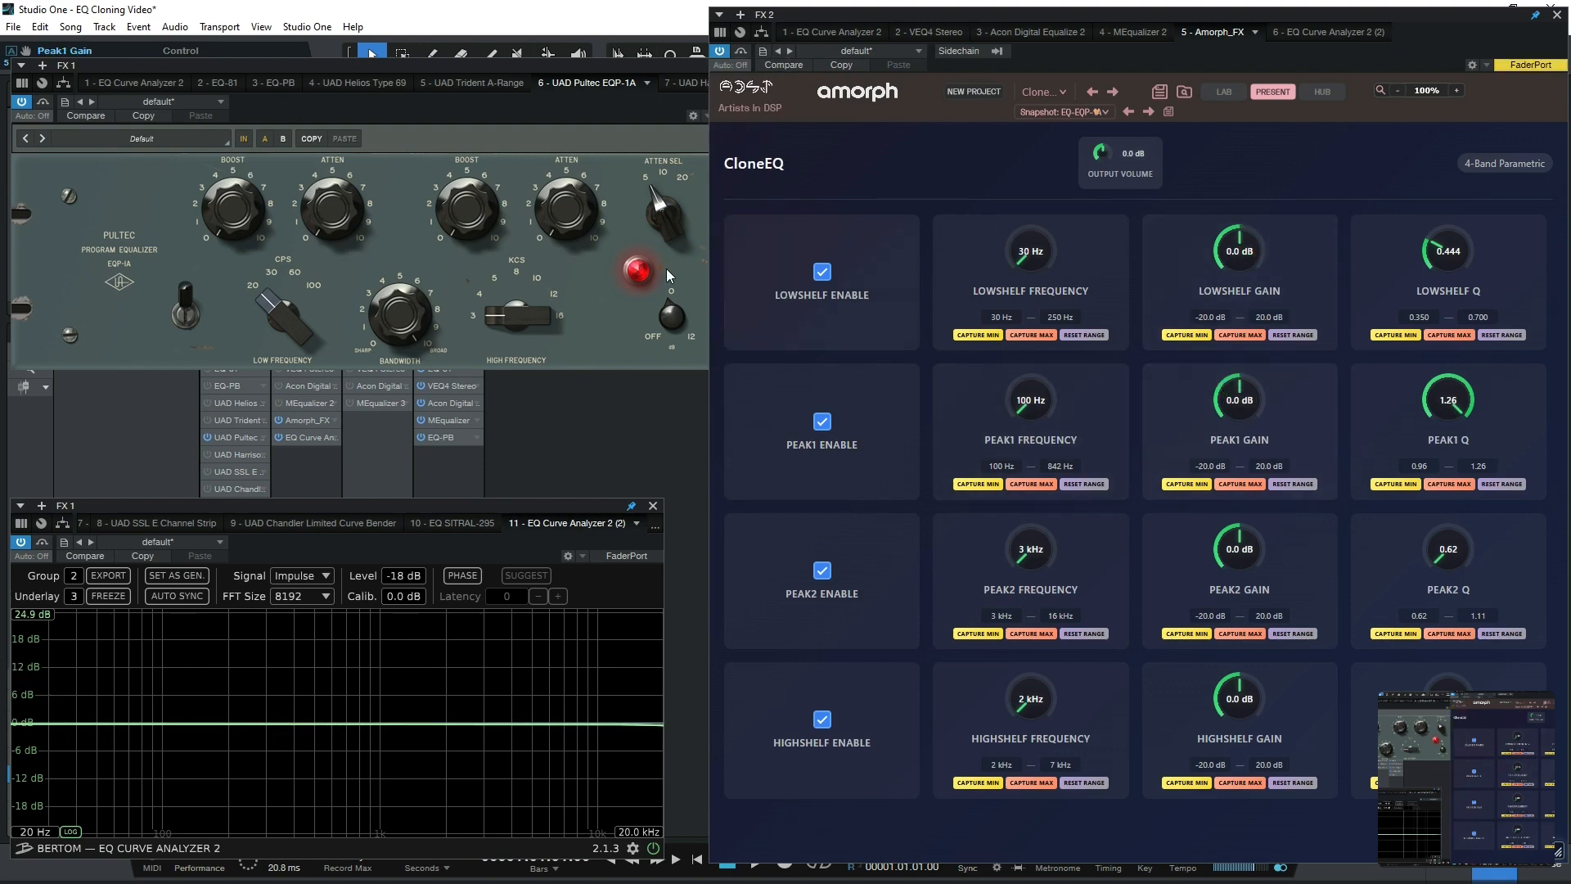
Step: Raise the Pultec's high-frequency attenuation with its selector at 20, and set CloneEQ's HighShelf gain to 20.0 dB and frequency to 7 kHz
left_click_drag(575, 220, 615, 3)
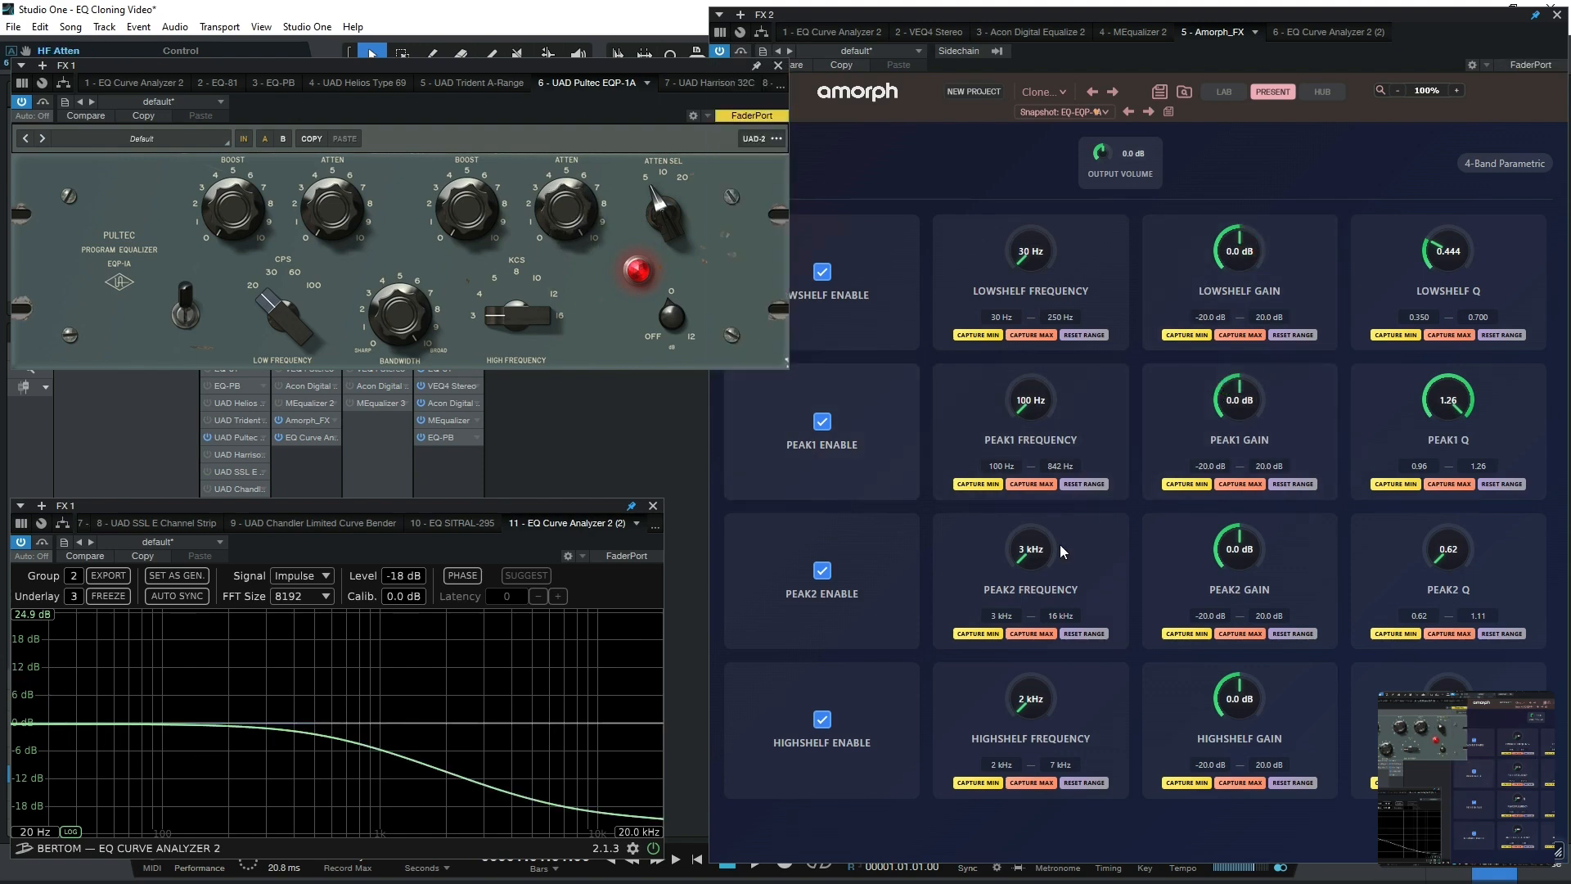
left_click_drag(1234, 704, 1239, 621)
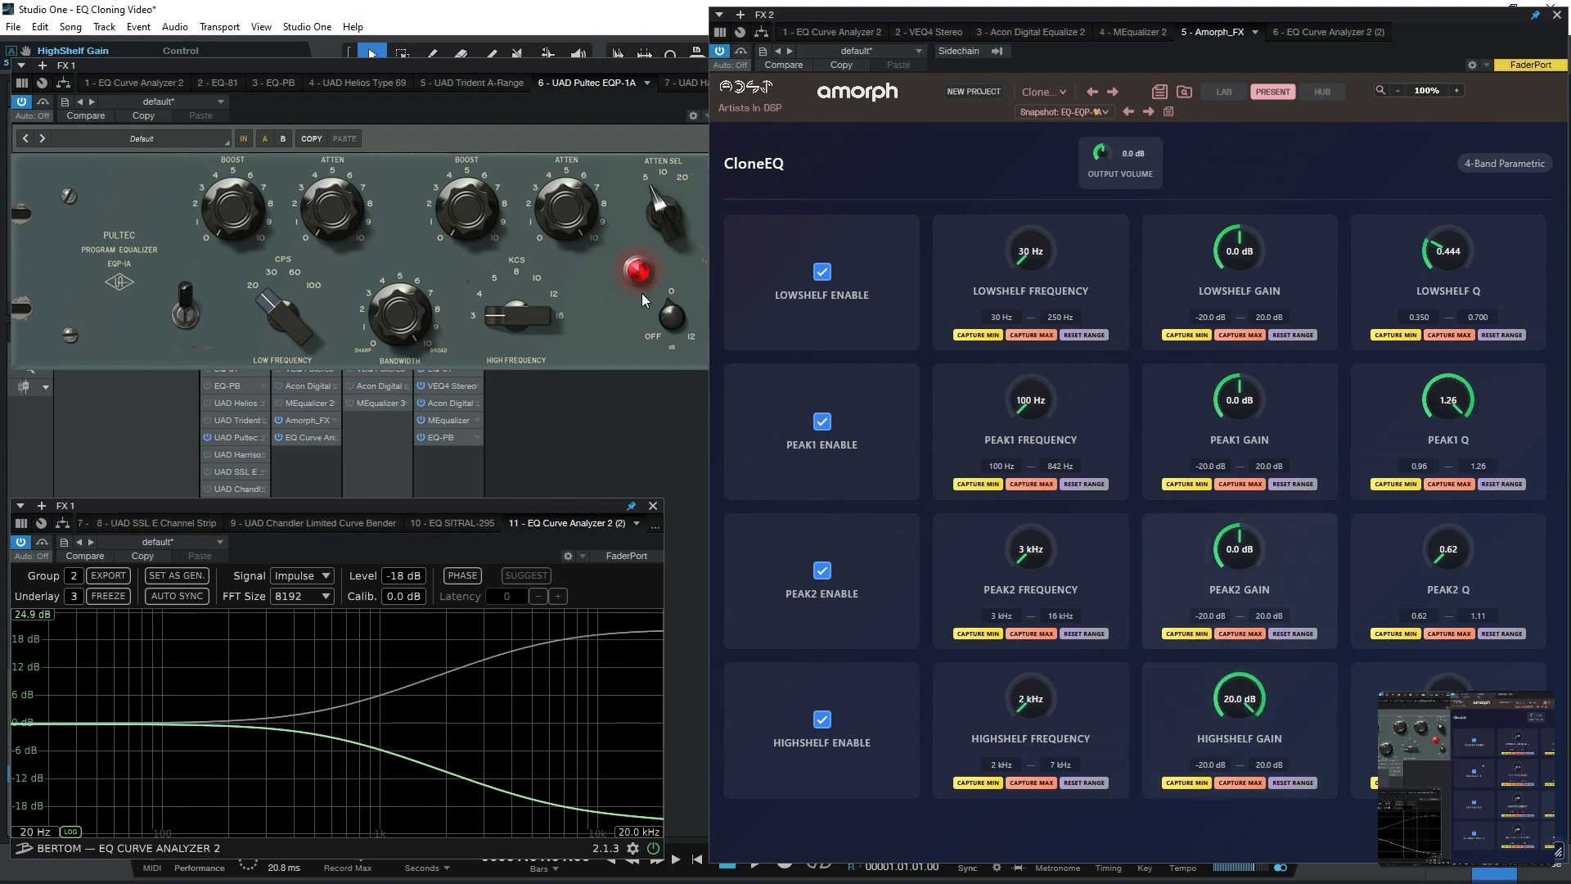
left_click_drag(677, 203, 705, 92)
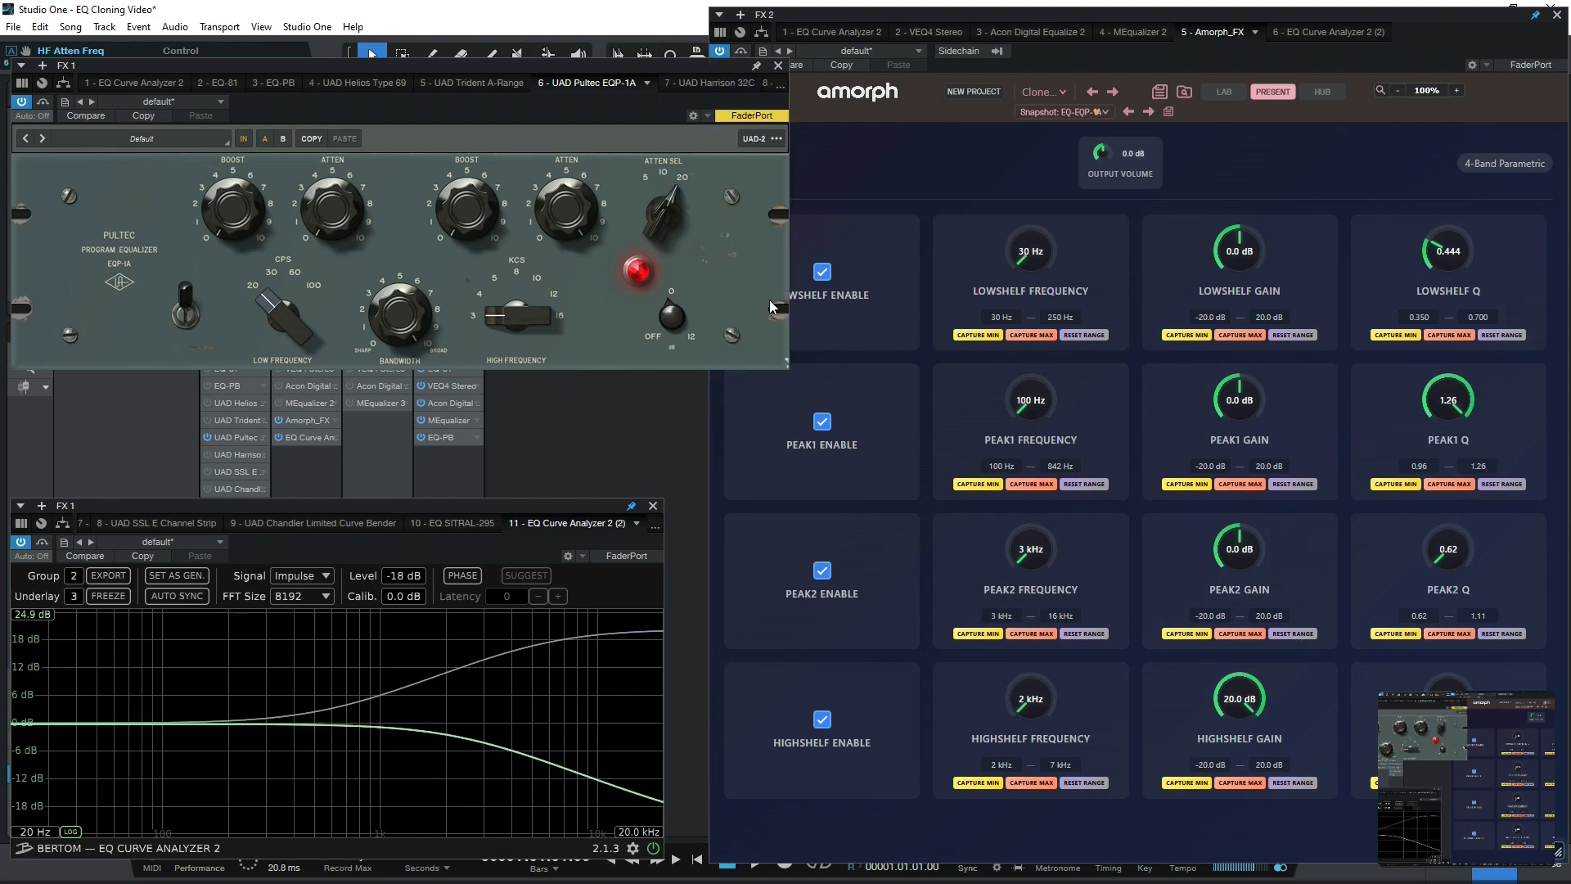
left_click(1049, 622)
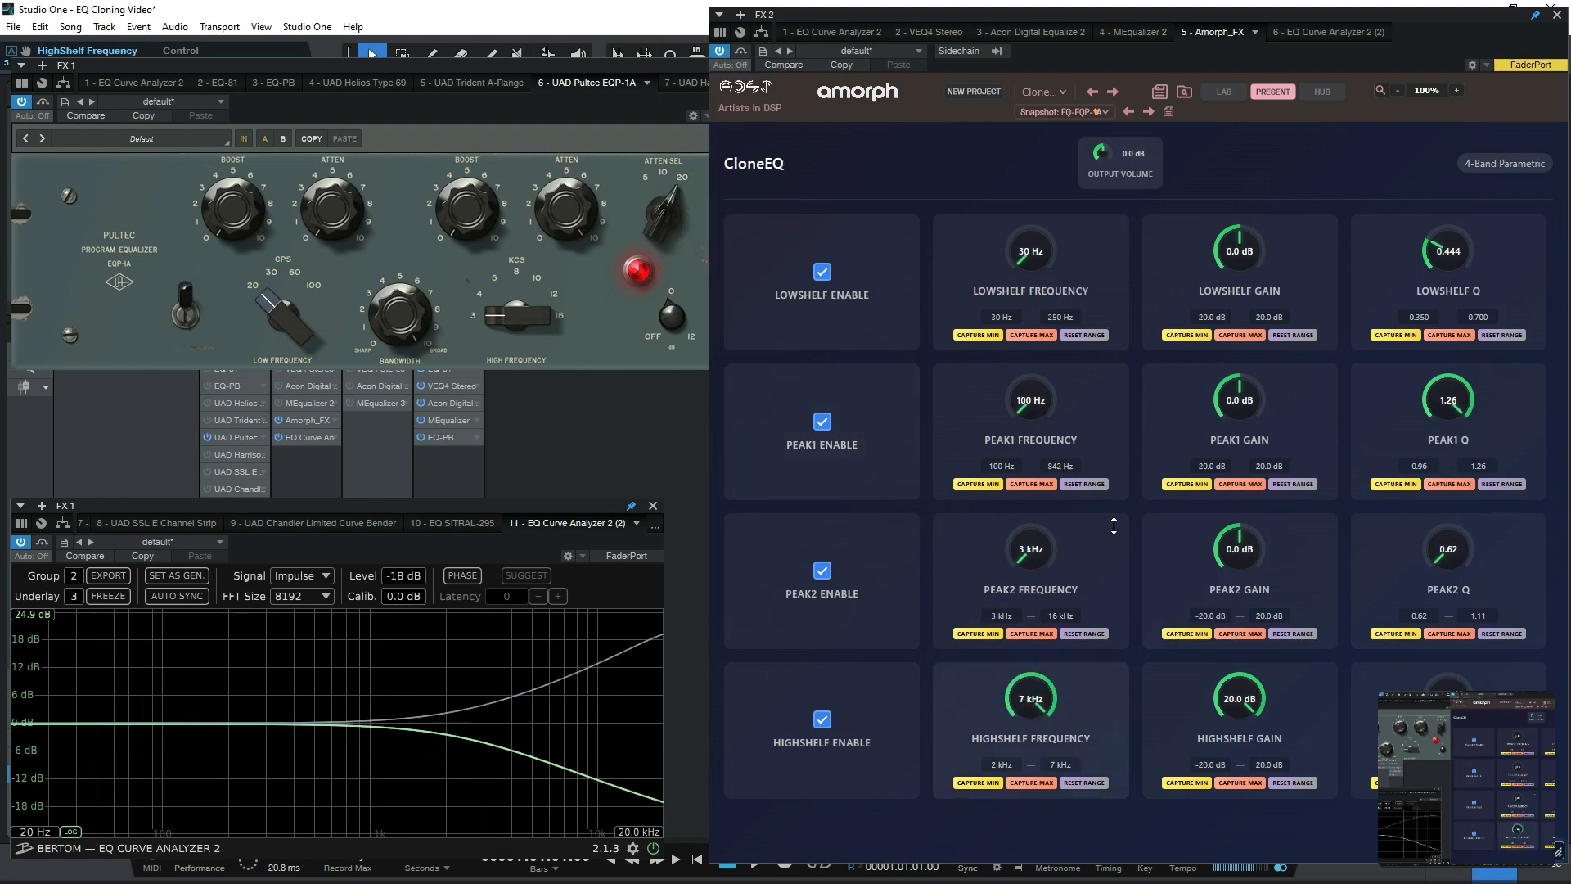
Step: Close the UAD Pultec EQP-1A and deactivate it in the FX 1 inserts
left_click(689, 71)
left_click(777, 67)
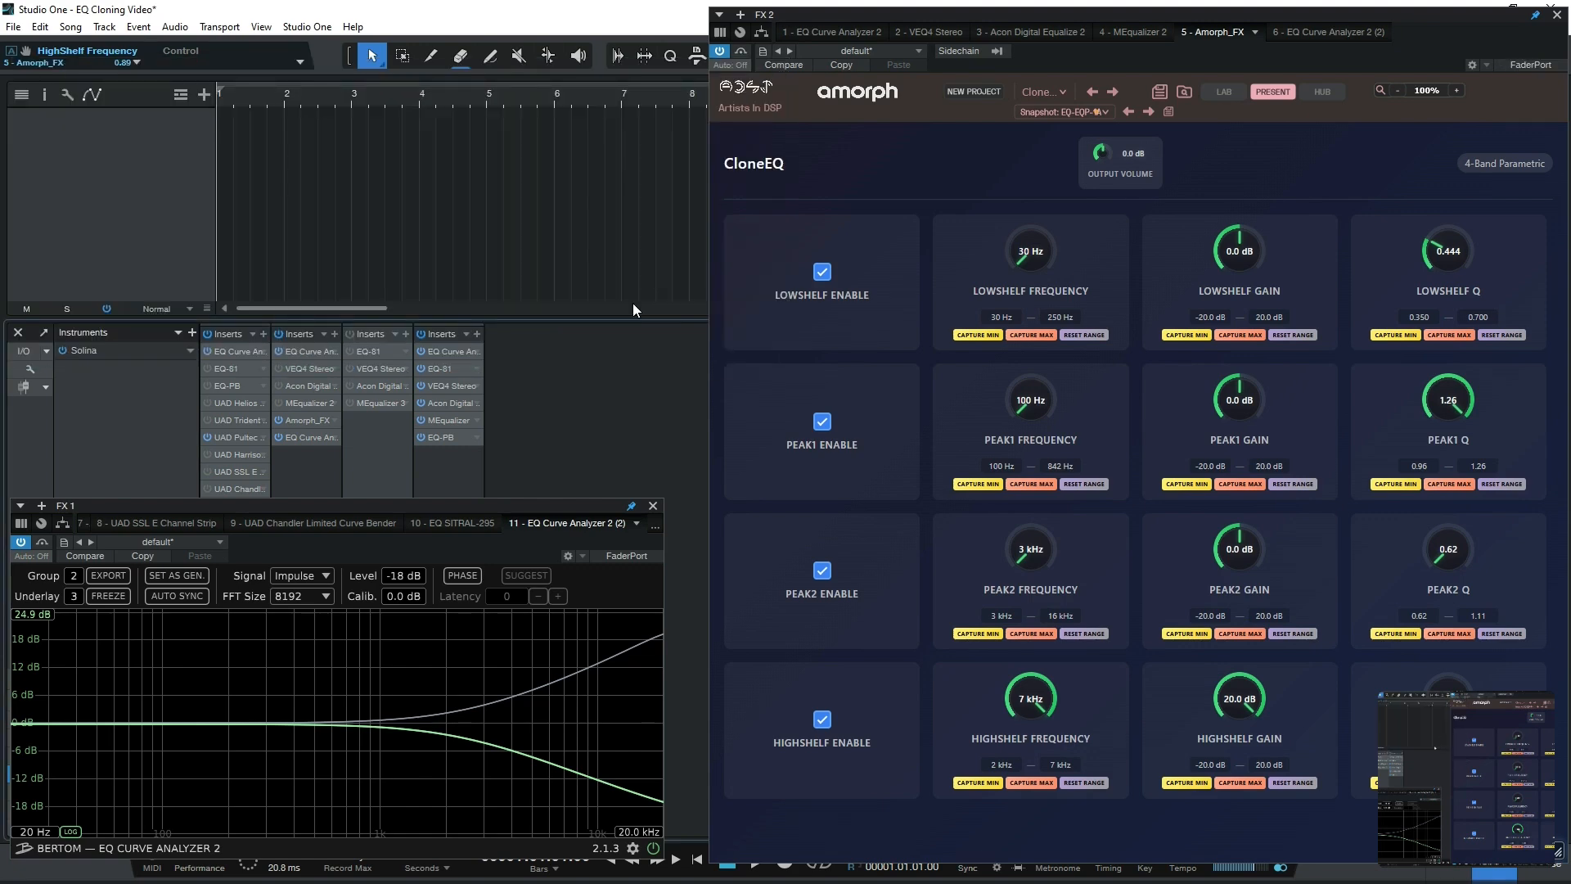
left_click(206, 438)
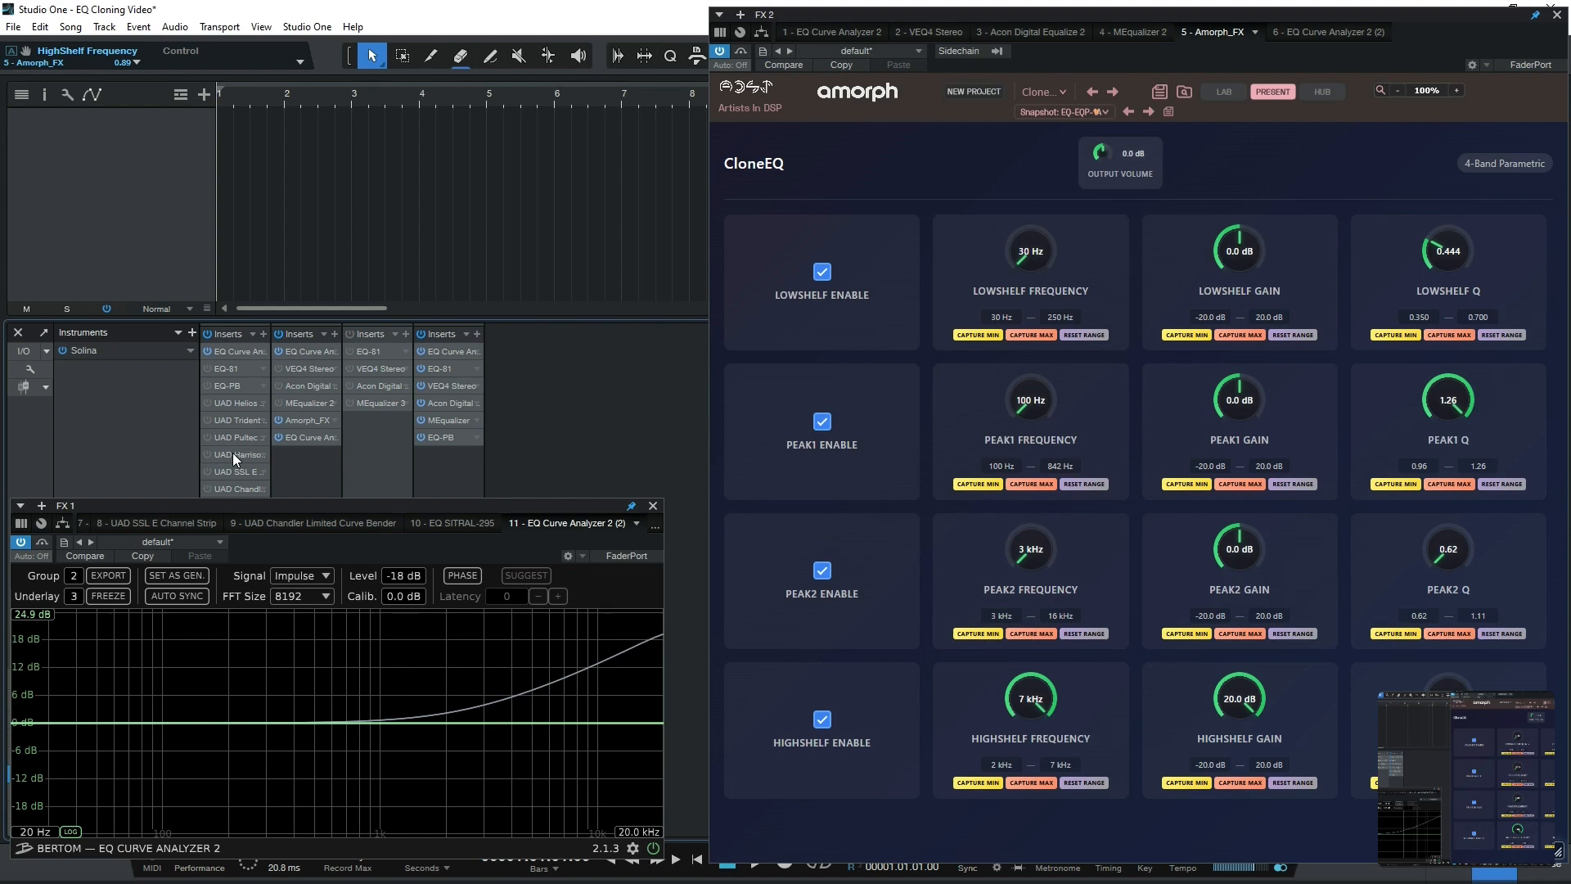
Step: View the UAD Harrison 32C and SSL E Channel Strip, switching the SSL equaliser to the brown type before closing it
left_click(232, 454)
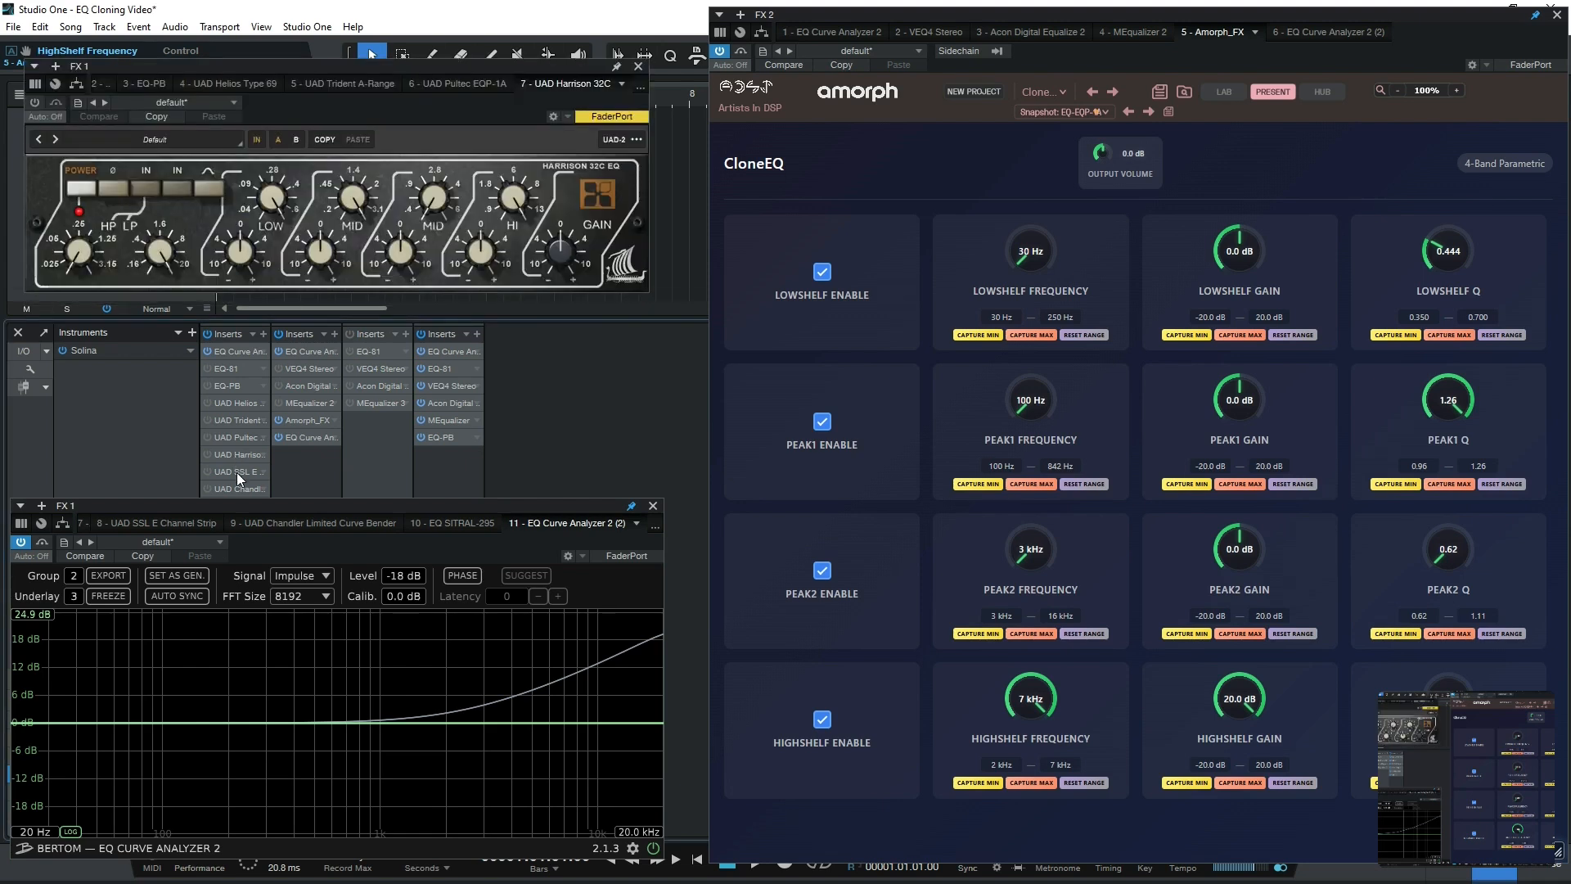
left_click(238, 473)
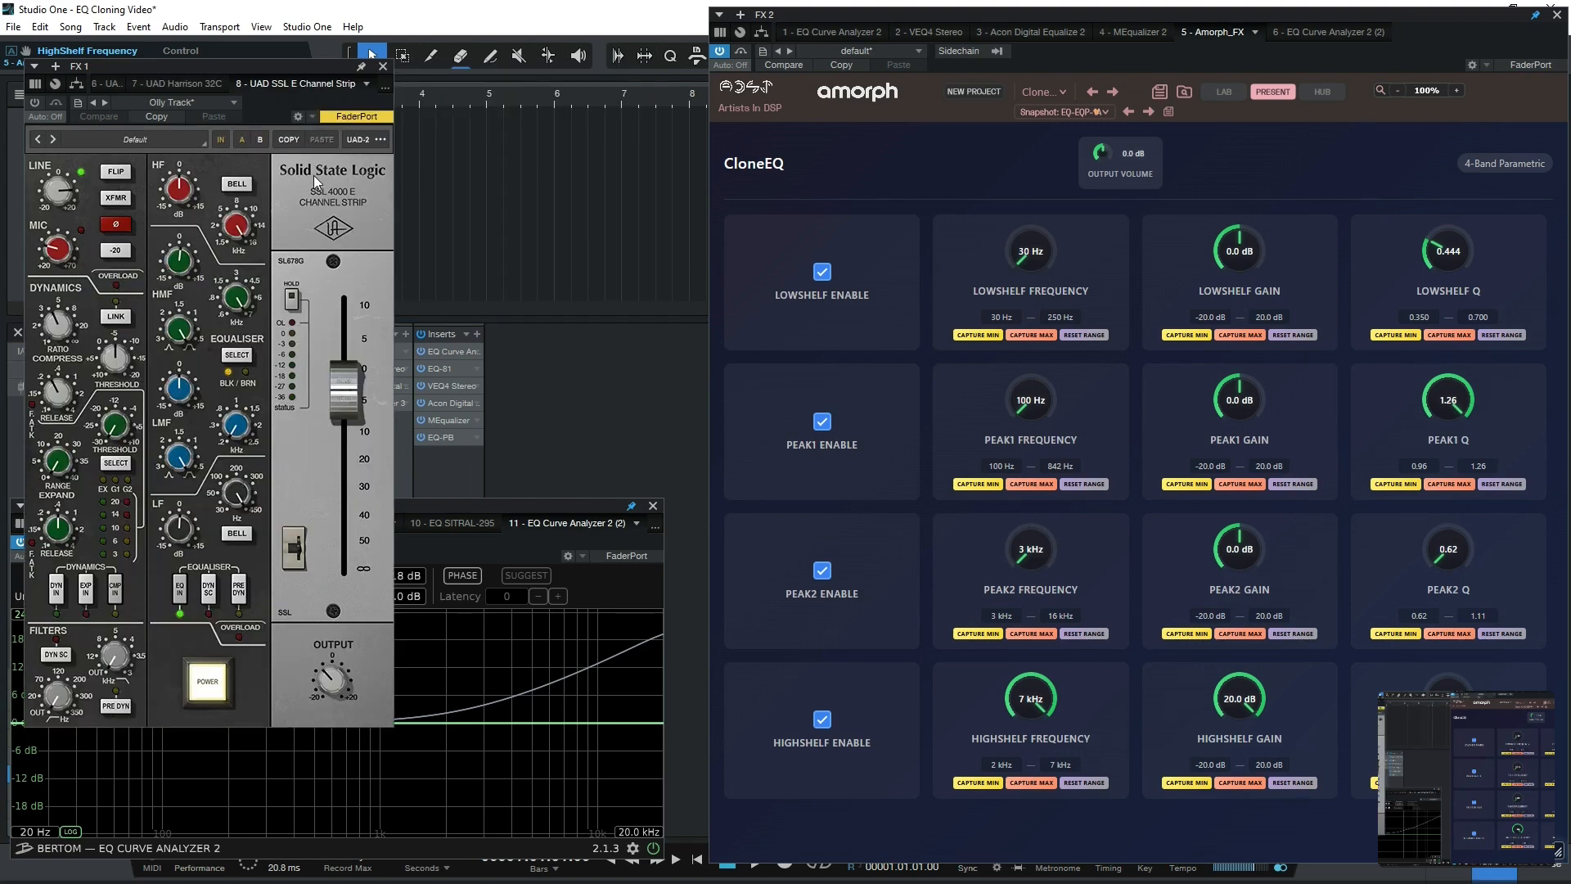
left_click(238, 356)
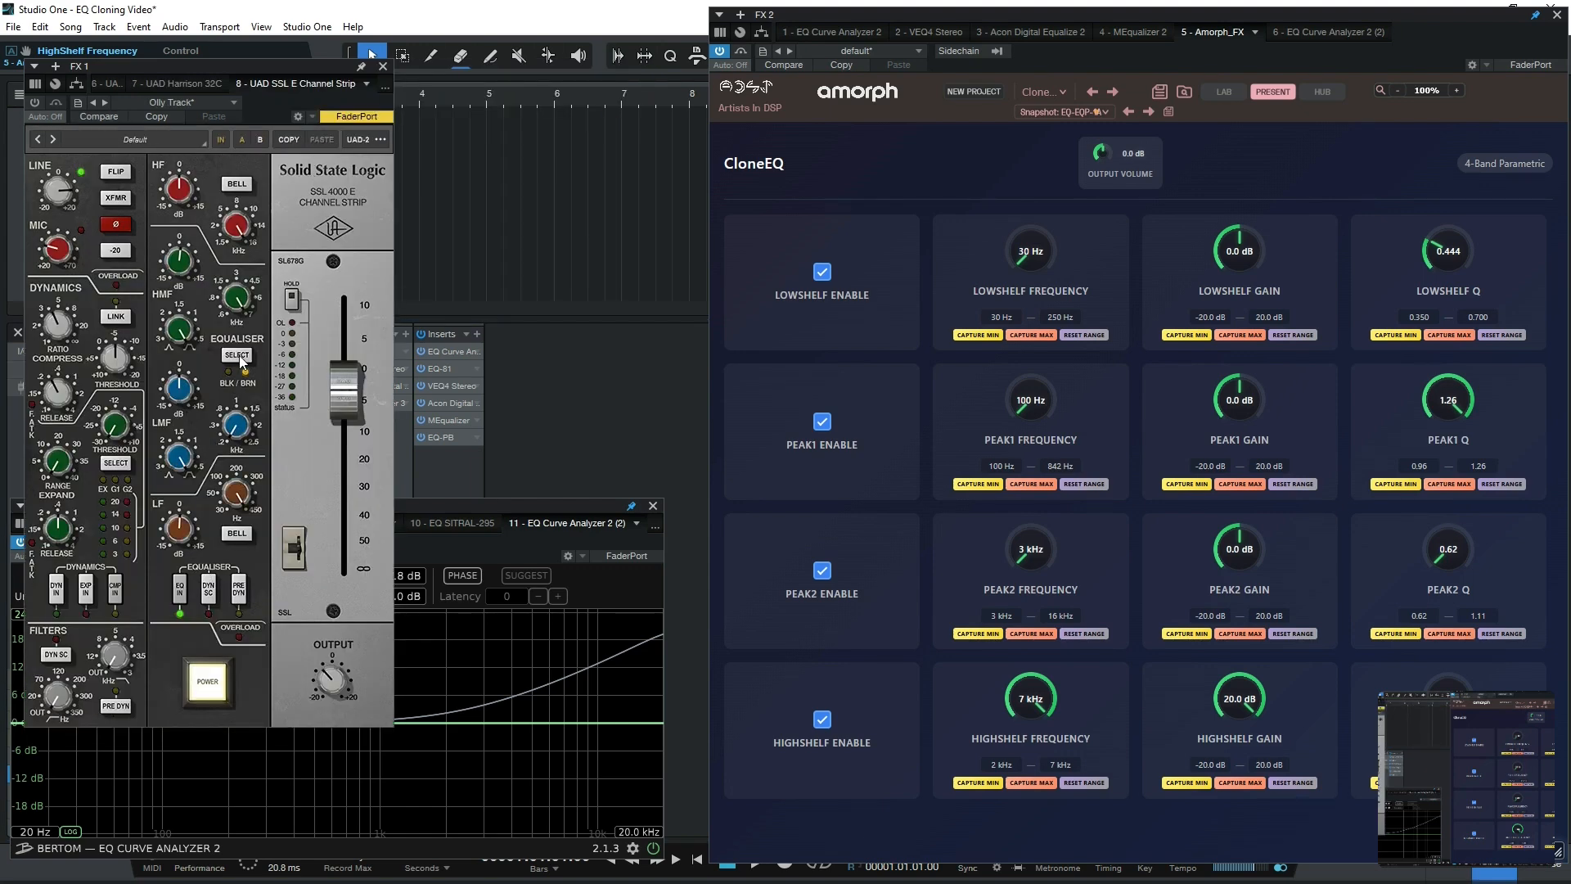
left_click(383, 66)
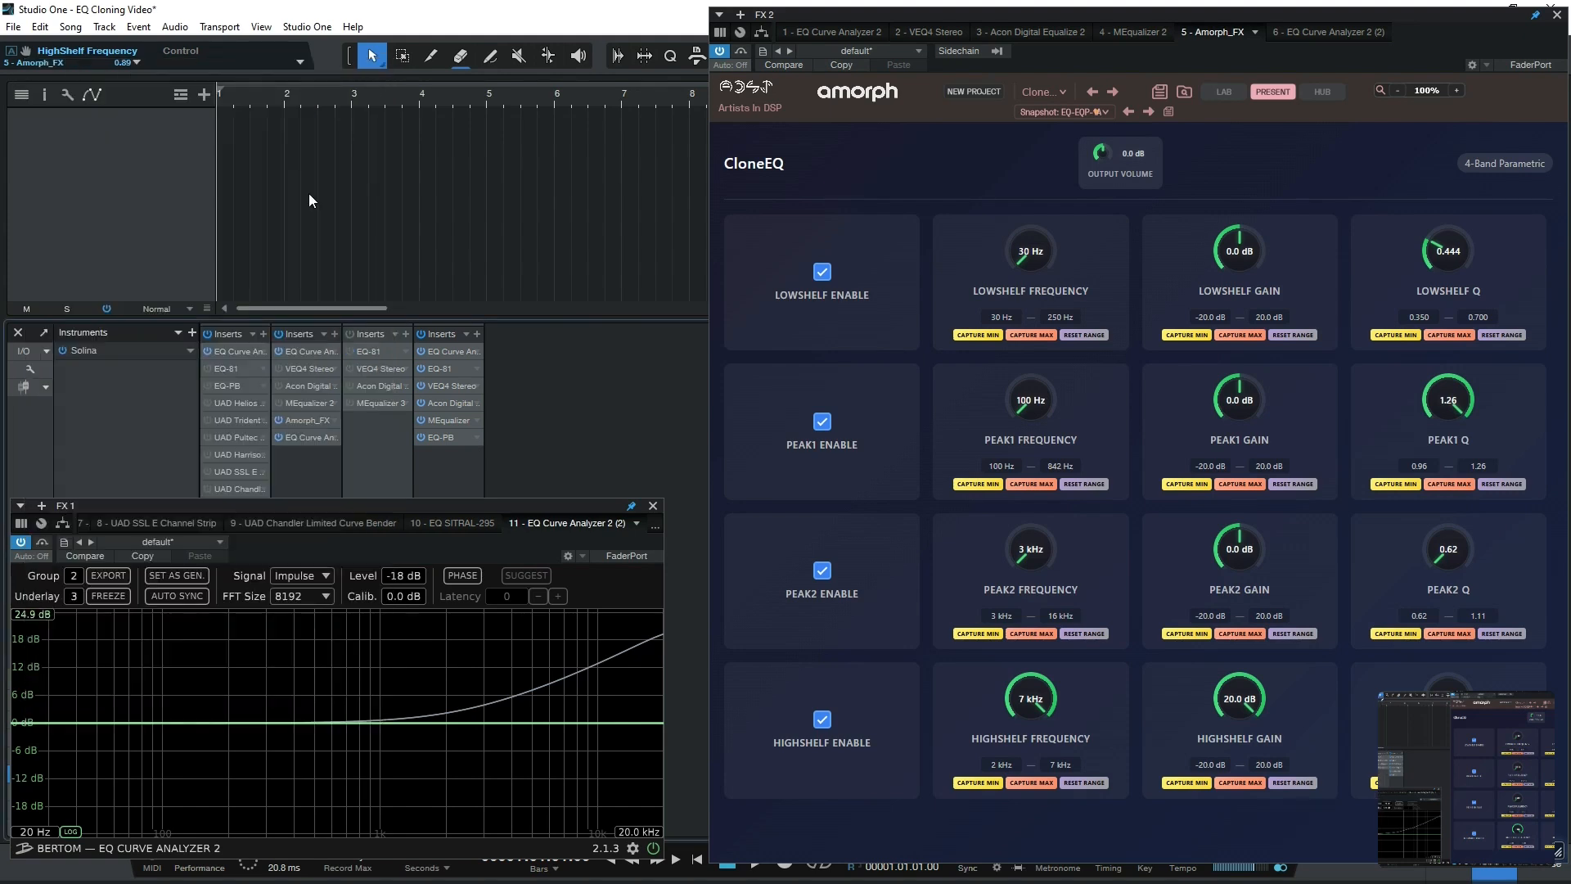
Step: View the UAD Chandler Limited Curve Bender and close both it and EQ Curve Analyzer
double_click(239, 488)
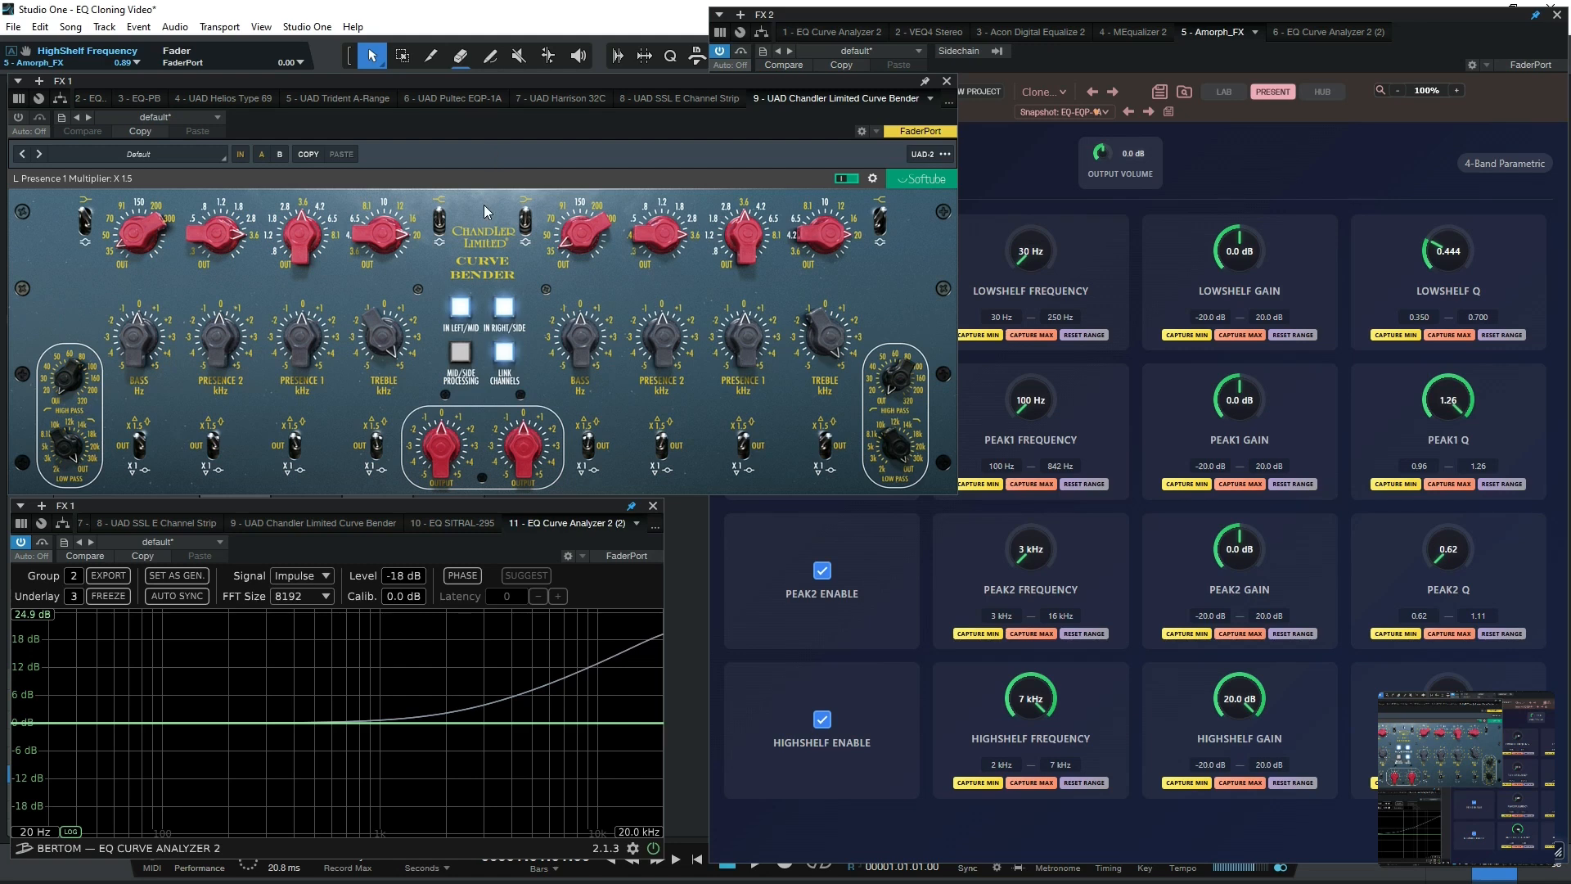
left_click(946, 81)
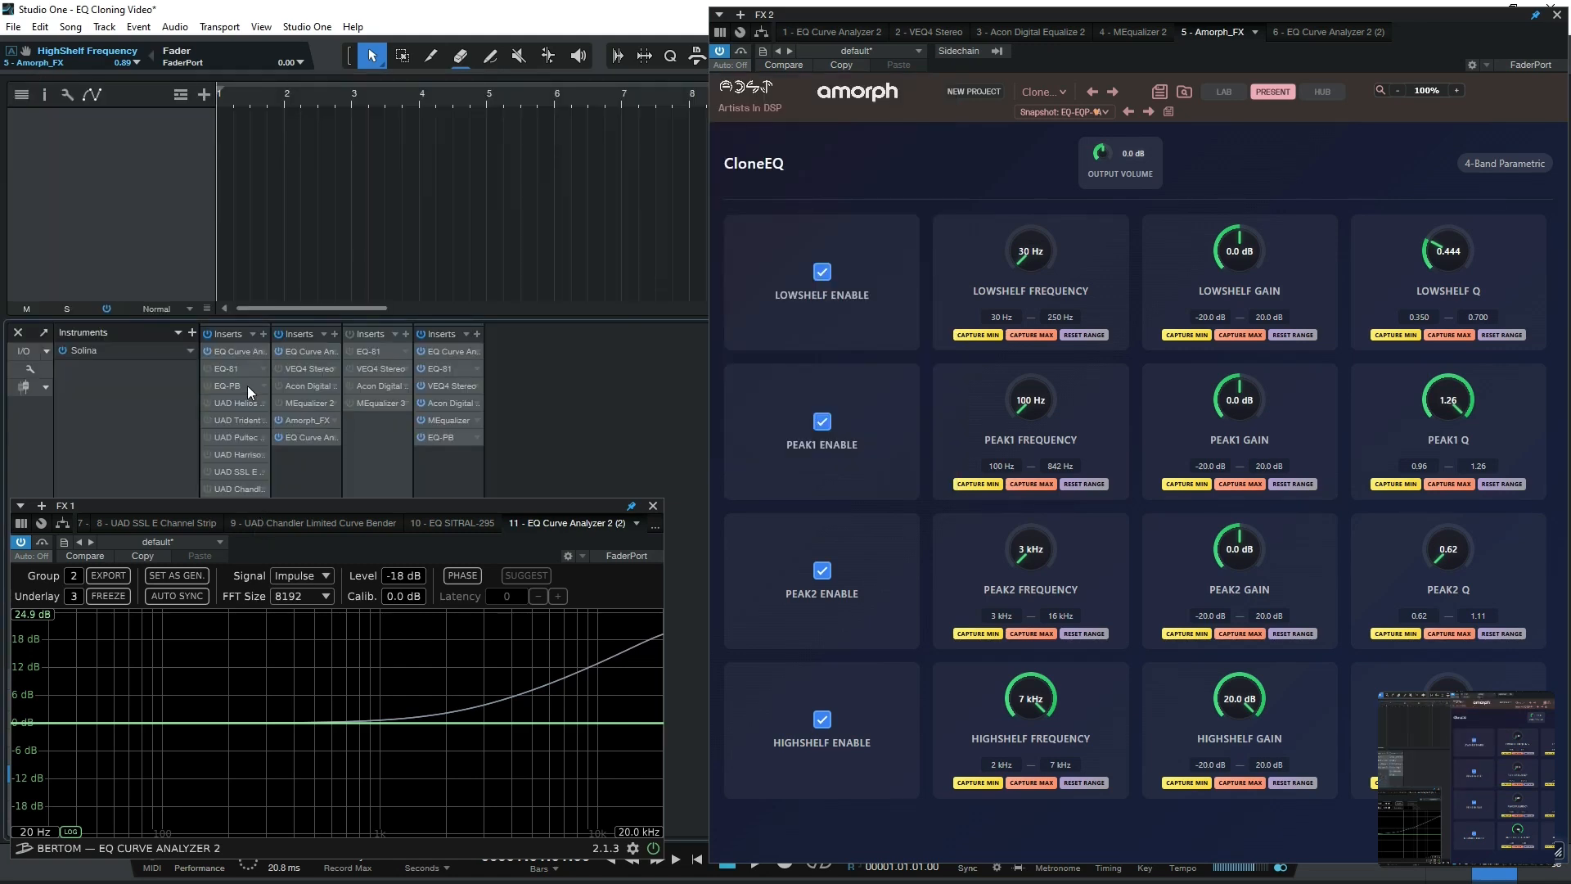
left_click(654, 506)
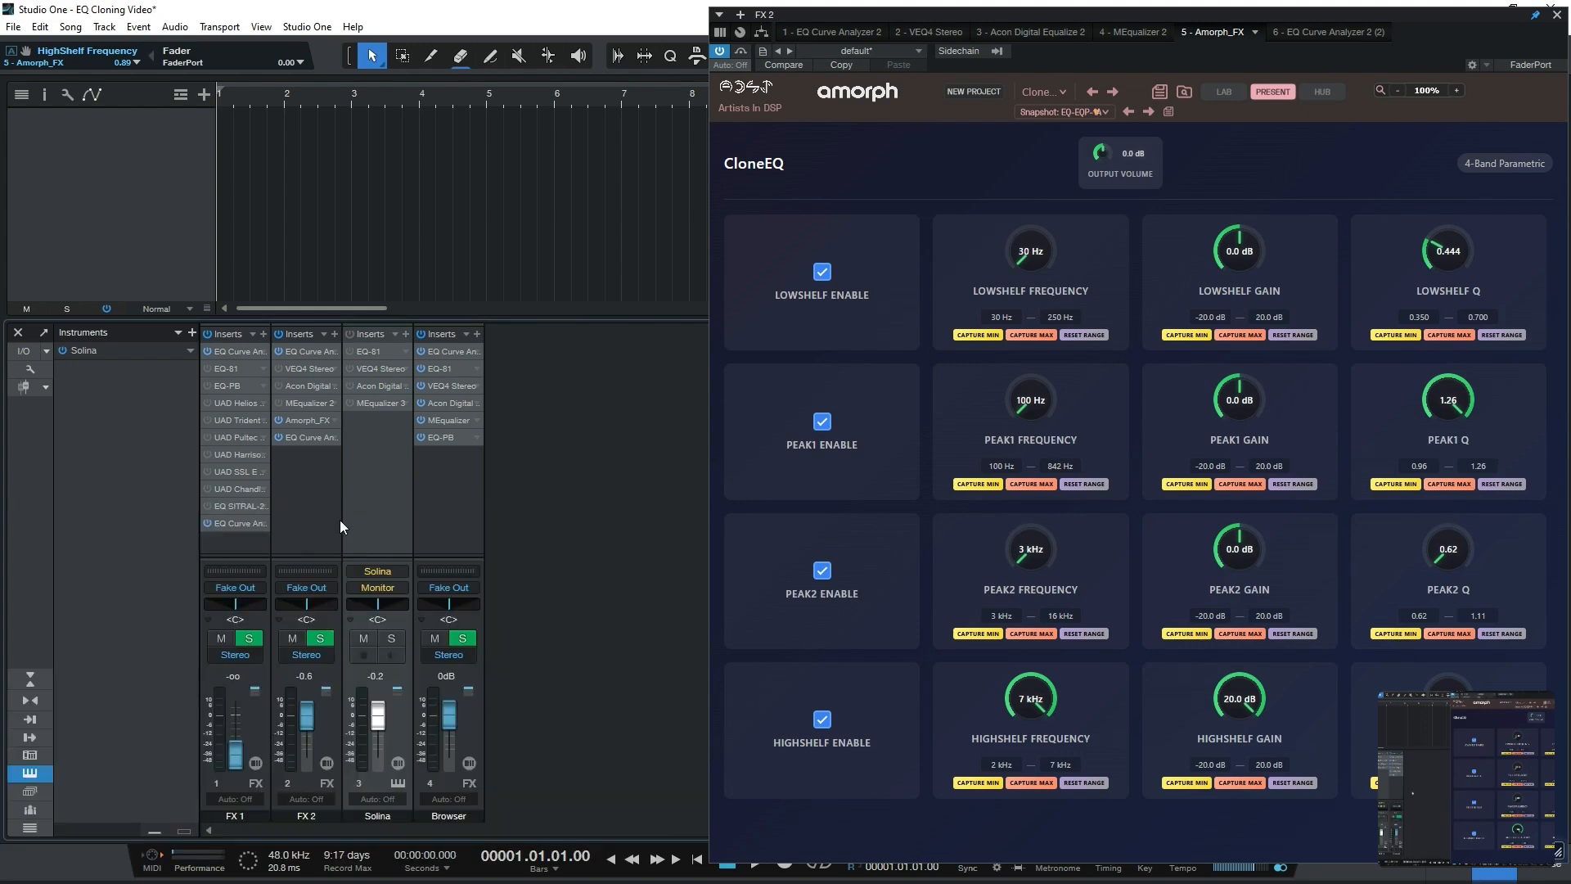
Step: View the EQ SITRAL-295 plugin and look through the list of saved CloneEQ snapshots
left_click(232, 508)
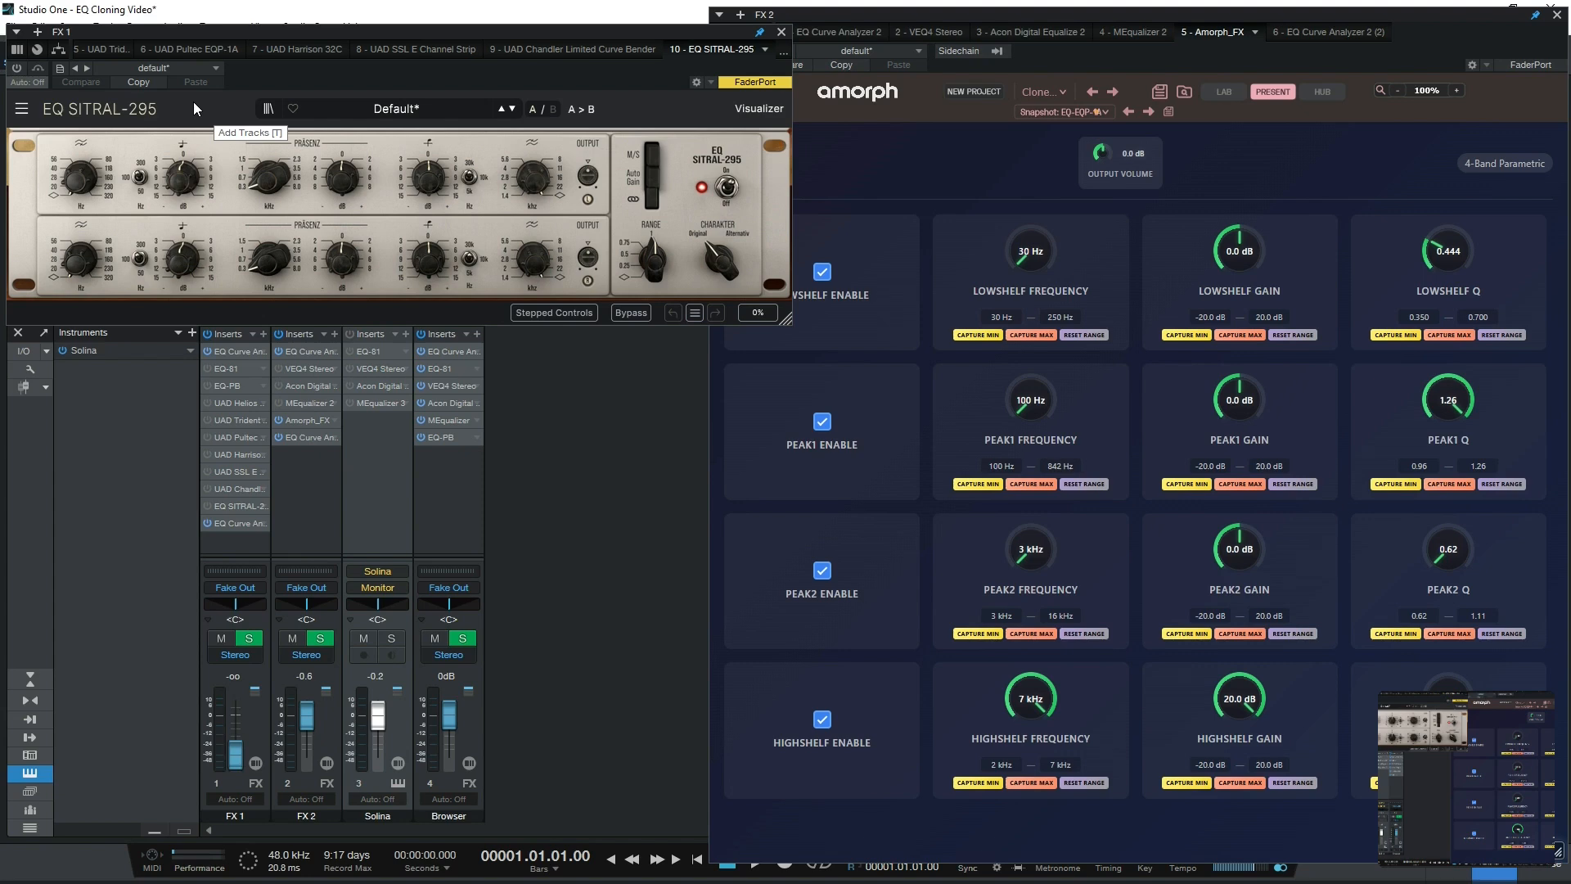
left_click(782, 32)
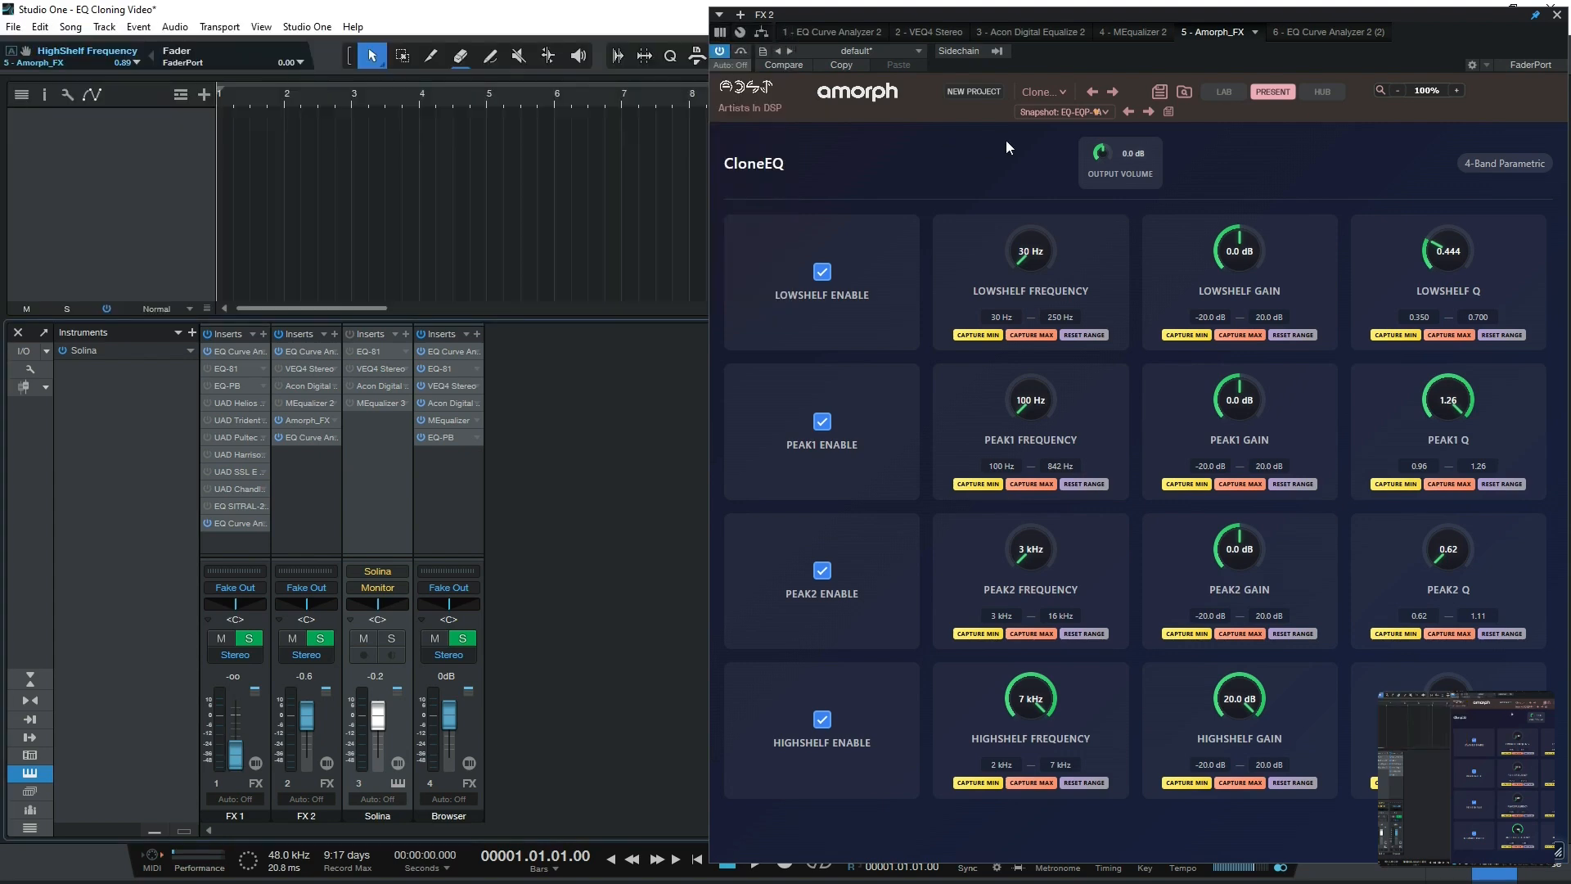
left_click(1060, 111)
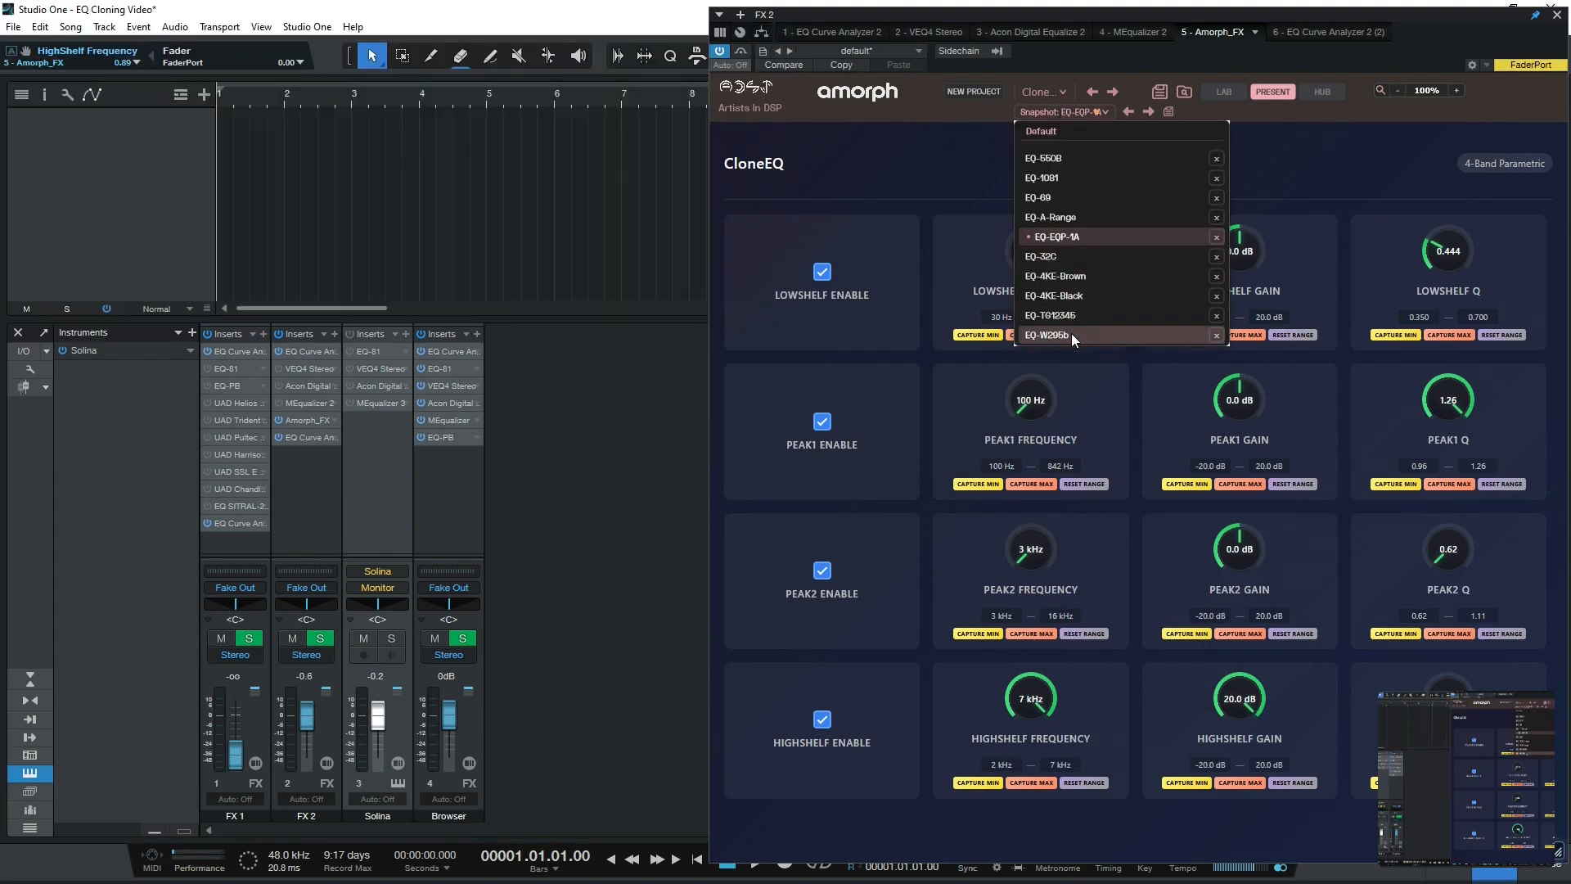
left_click(941, 158)
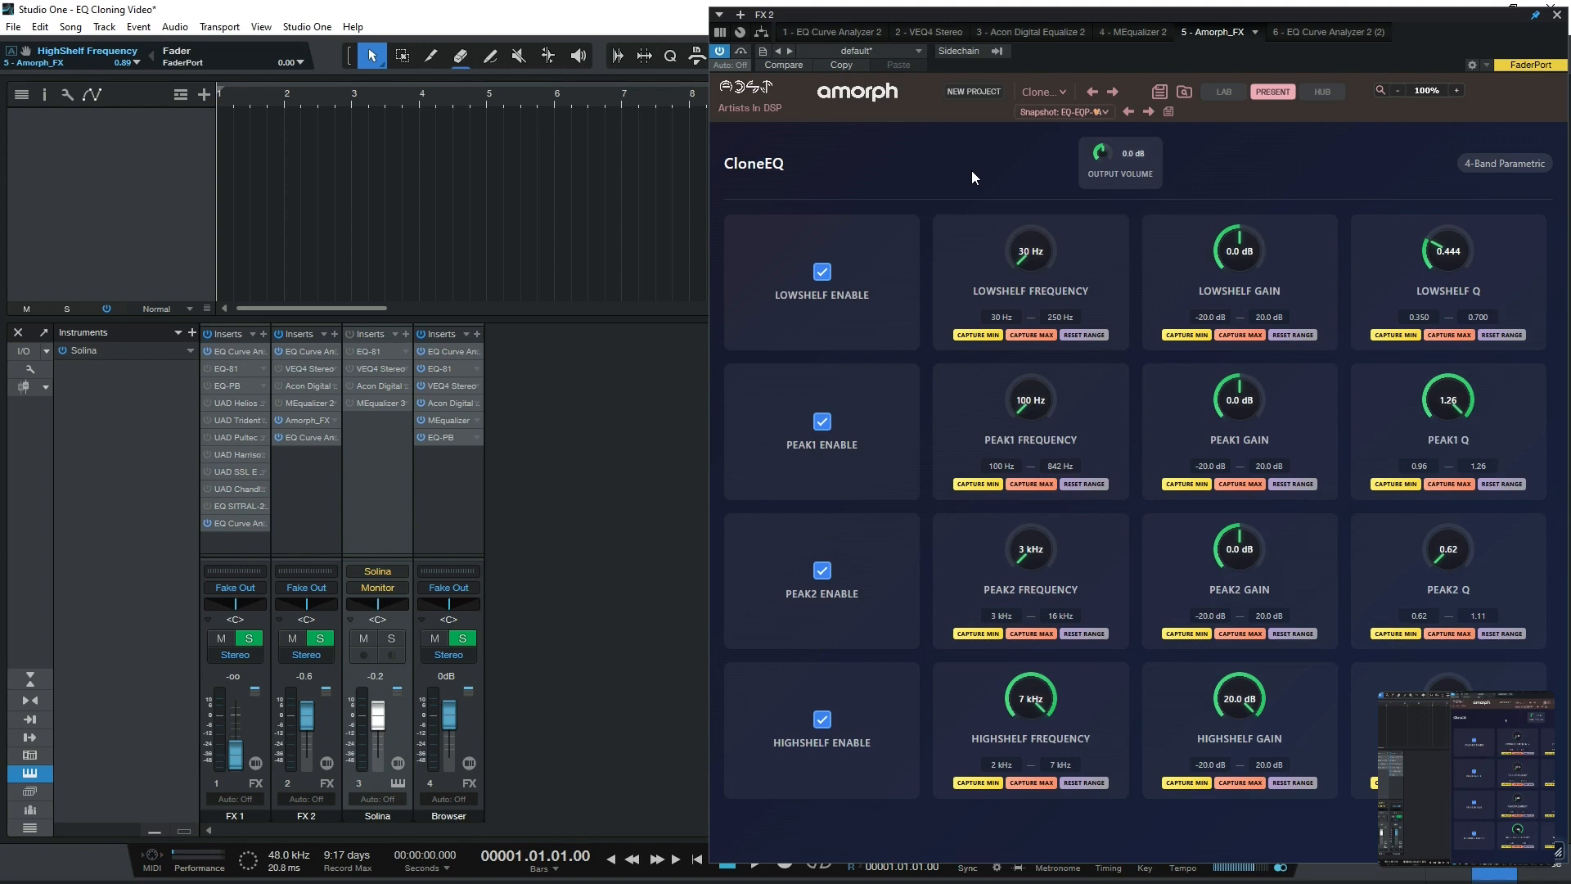
Step: Examine CloneEQ's DSP and UI source code in Amorph's Lab view and return to the Present view
left_click(1226, 91)
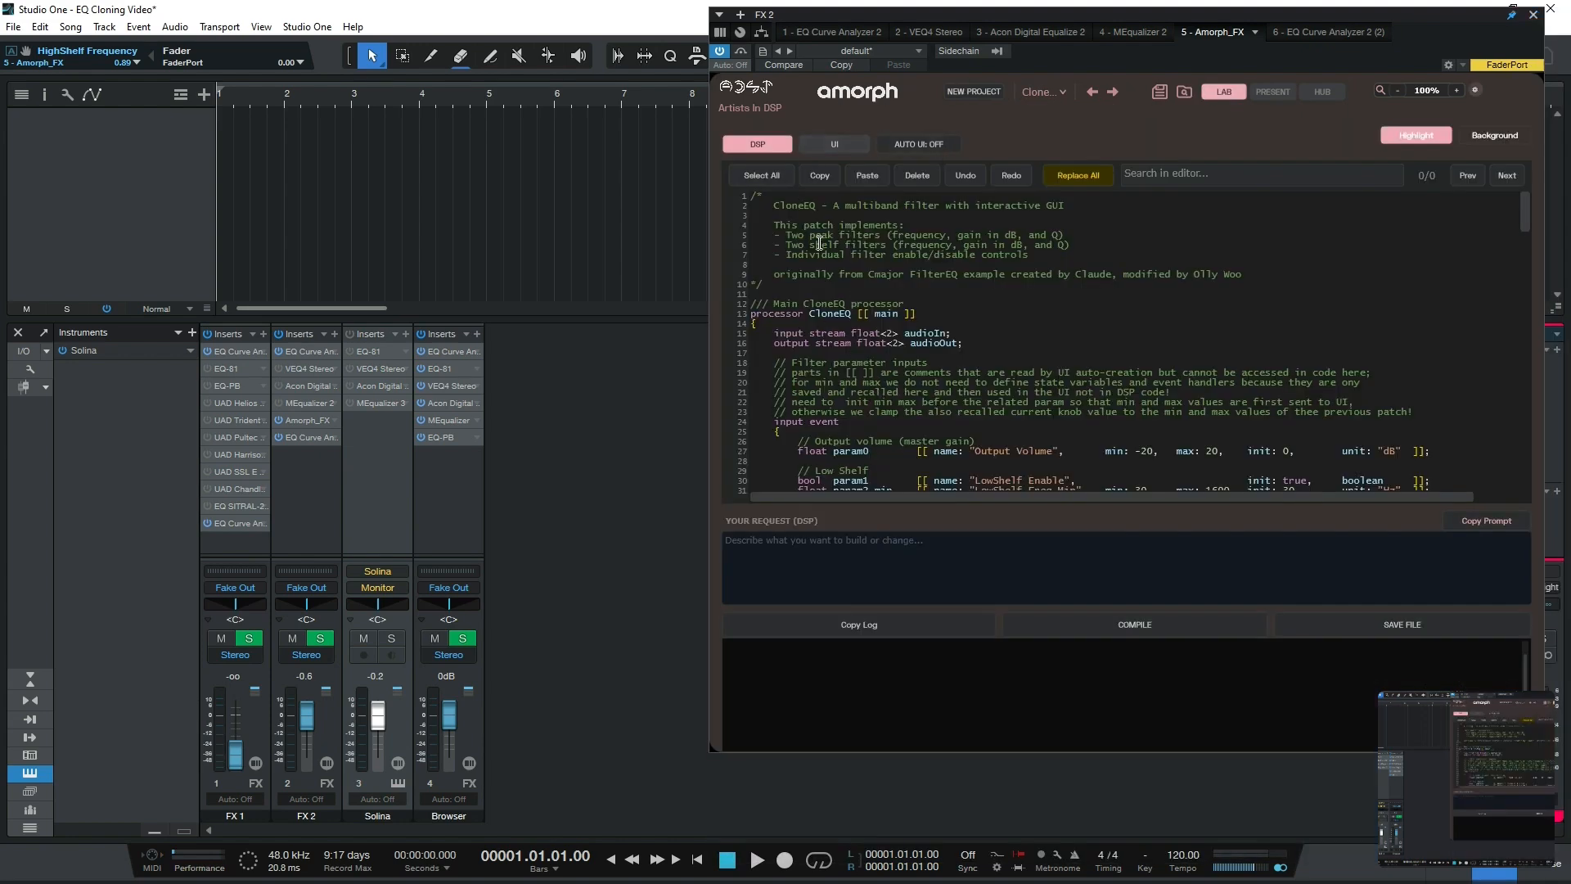
scroll(869, 365, "down", 2)
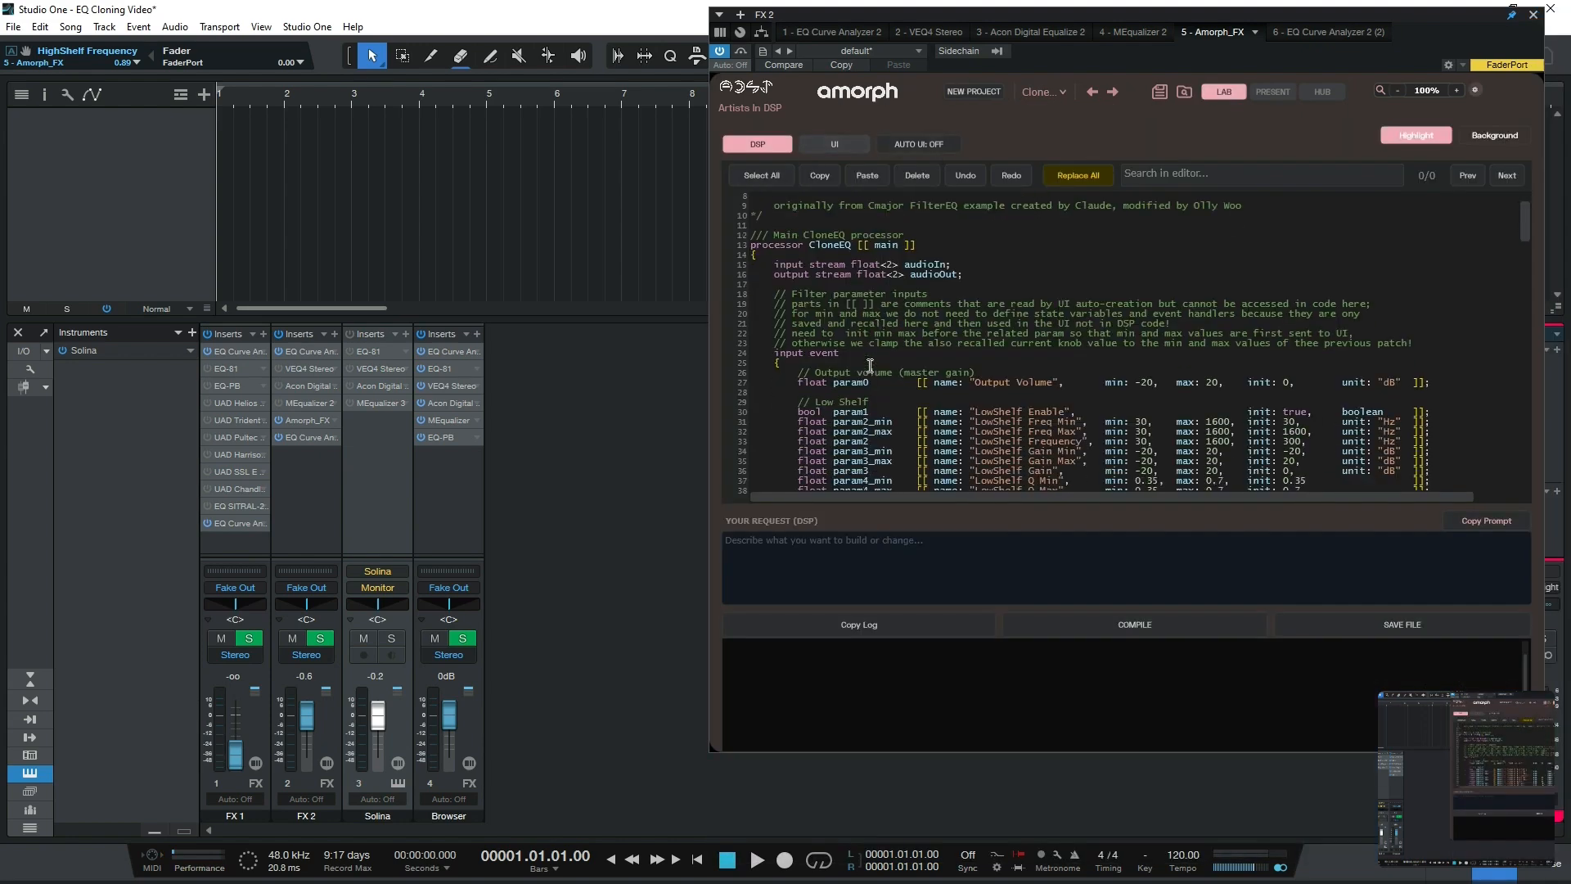
scroll(869, 365, "up", 2)
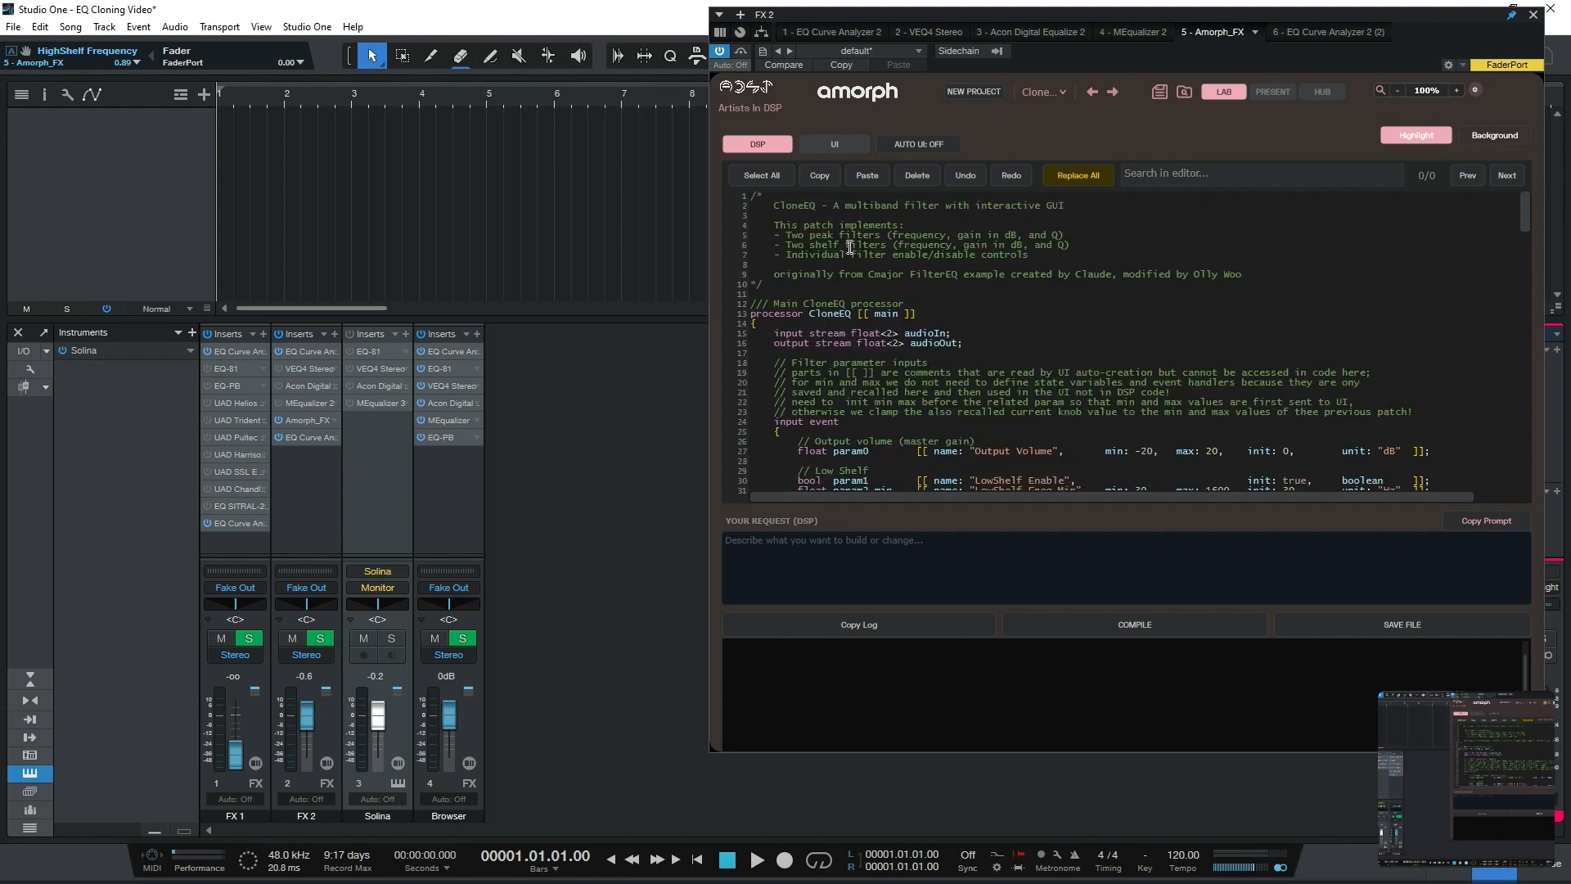
left_click(825, 145)
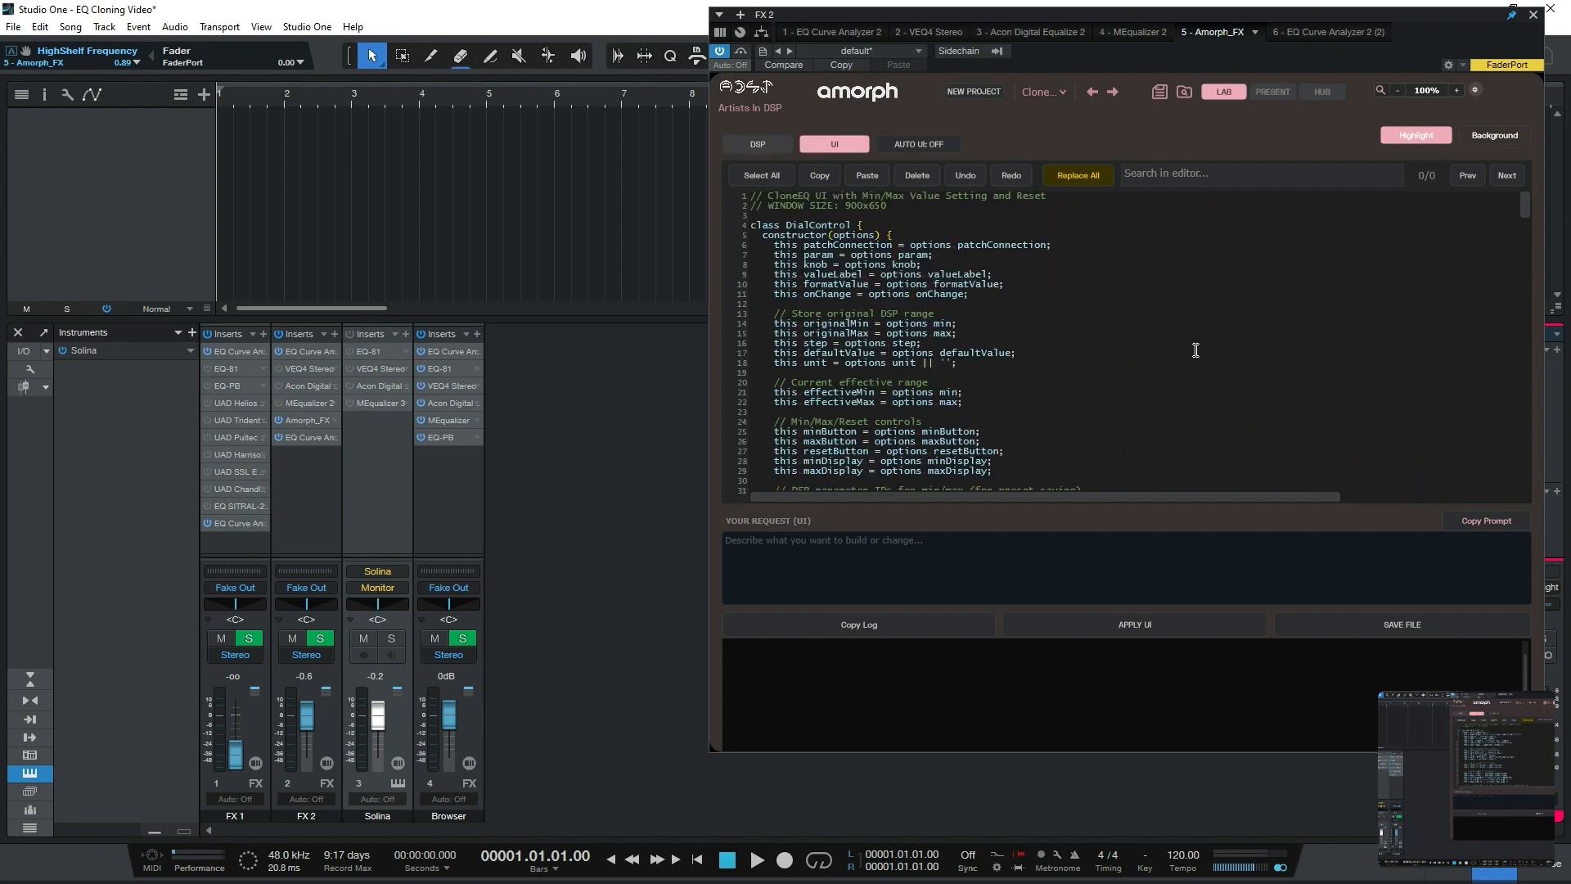
scroll(1196, 350, "down", 5)
scroll(1195, 350, "down", 10)
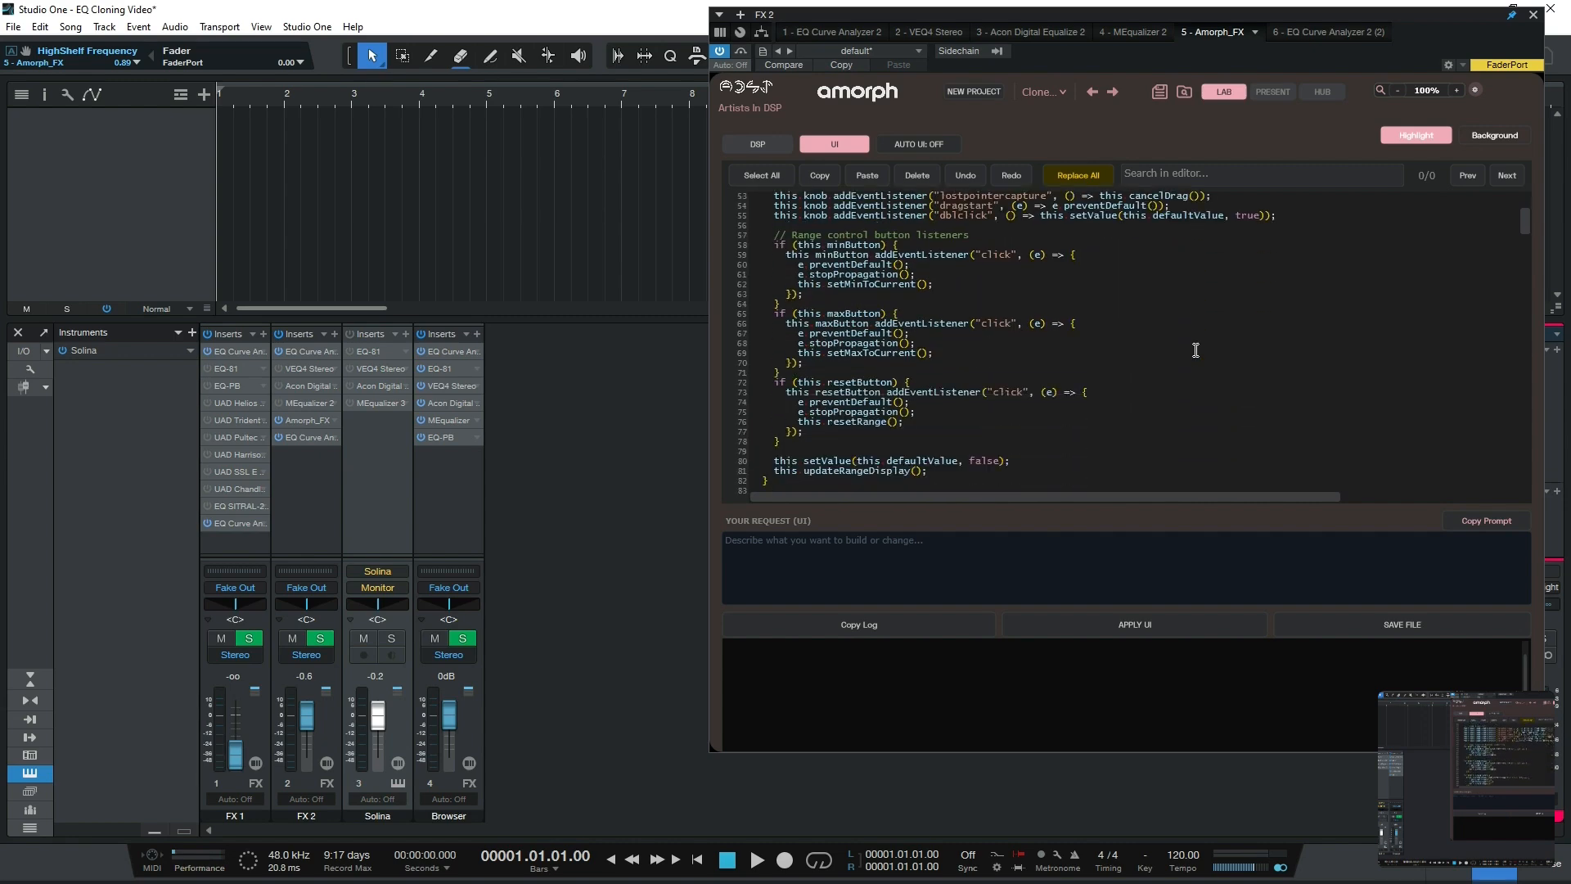
scroll(1195, 350, "up", 15)
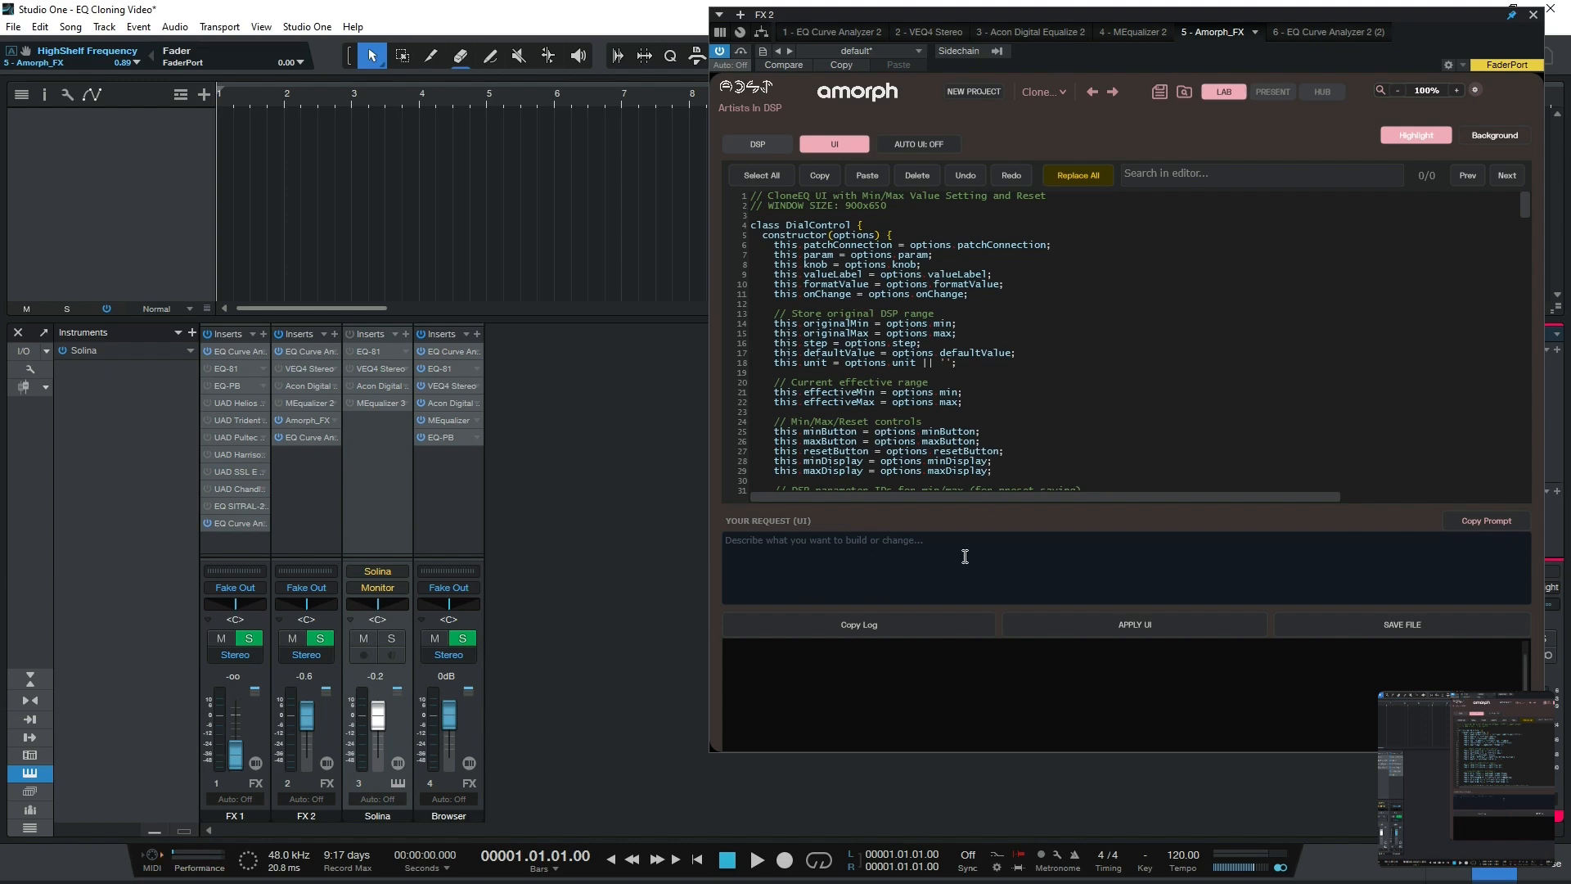
scroll(1108, 409, "down", 20)
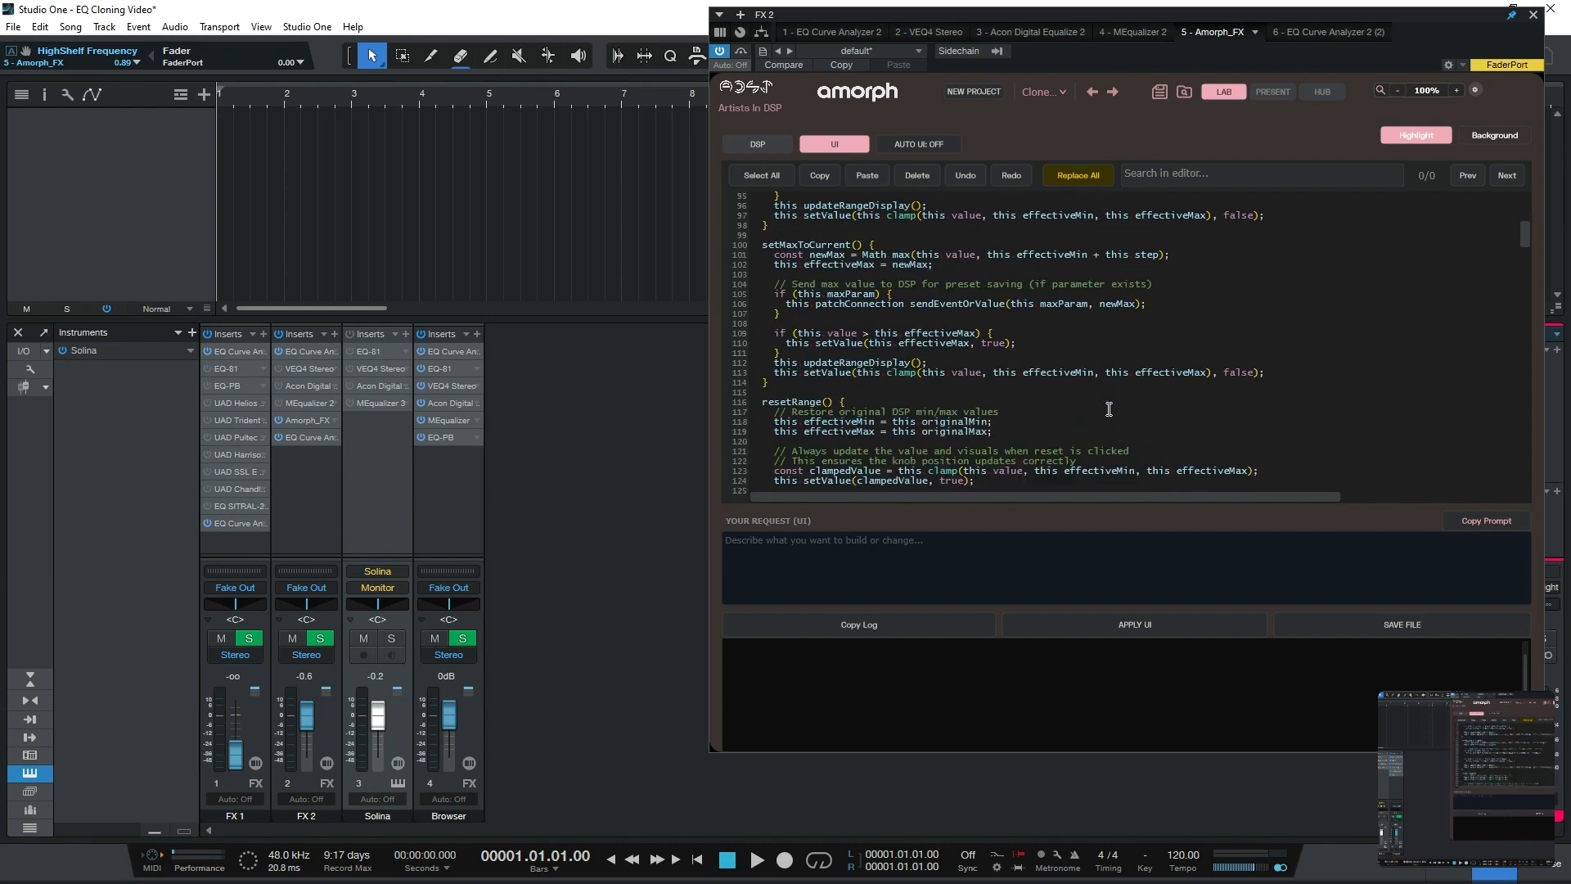
scroll(1109, 409, "up", 20)
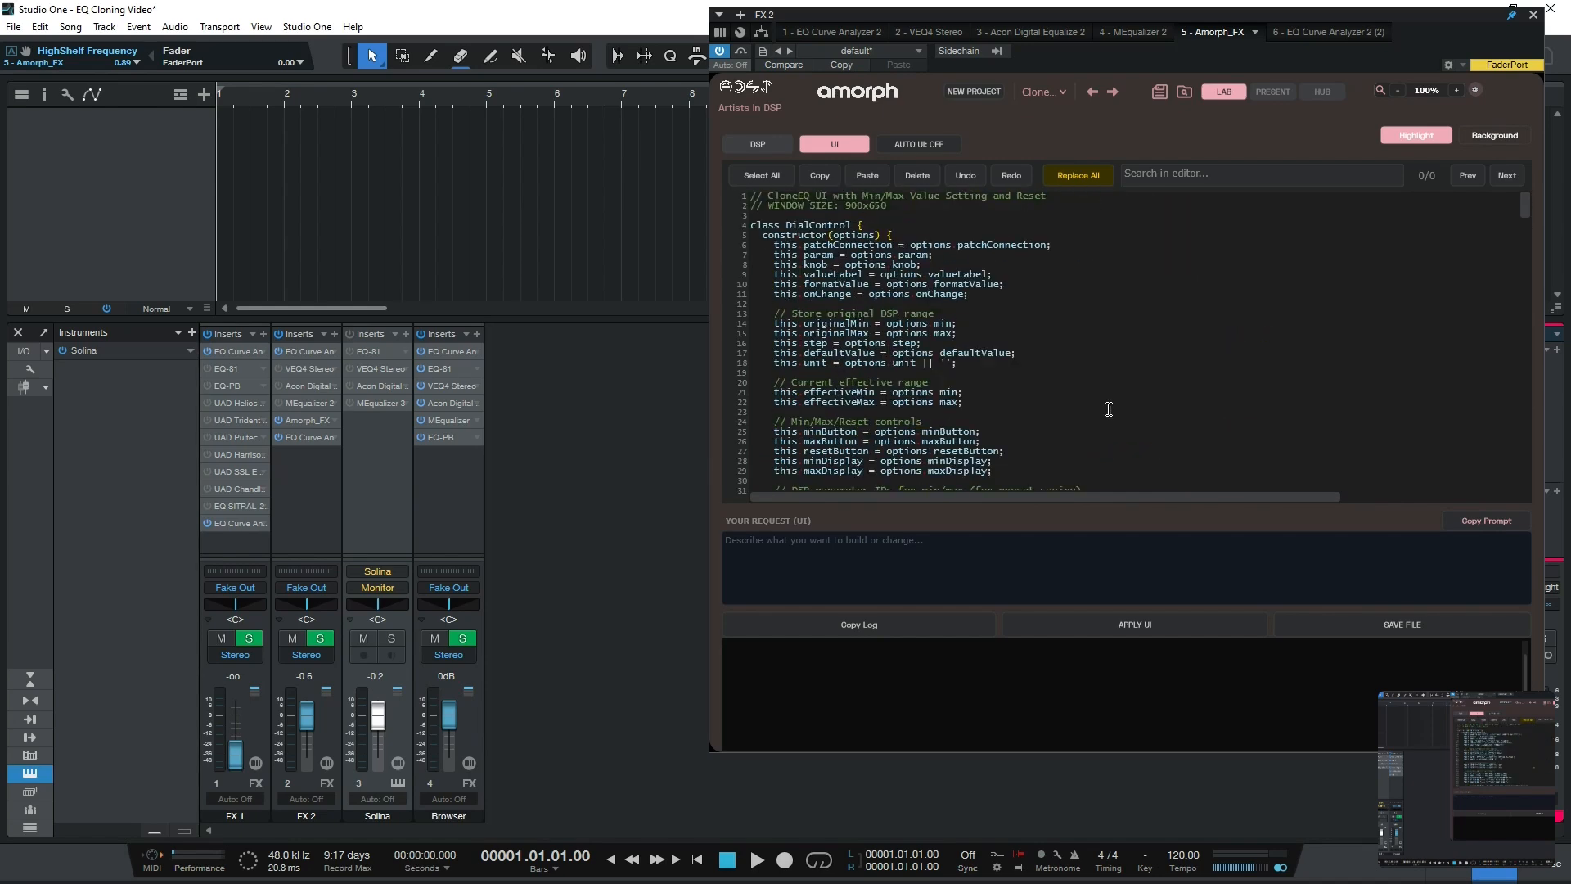
left_click(1266, 92)
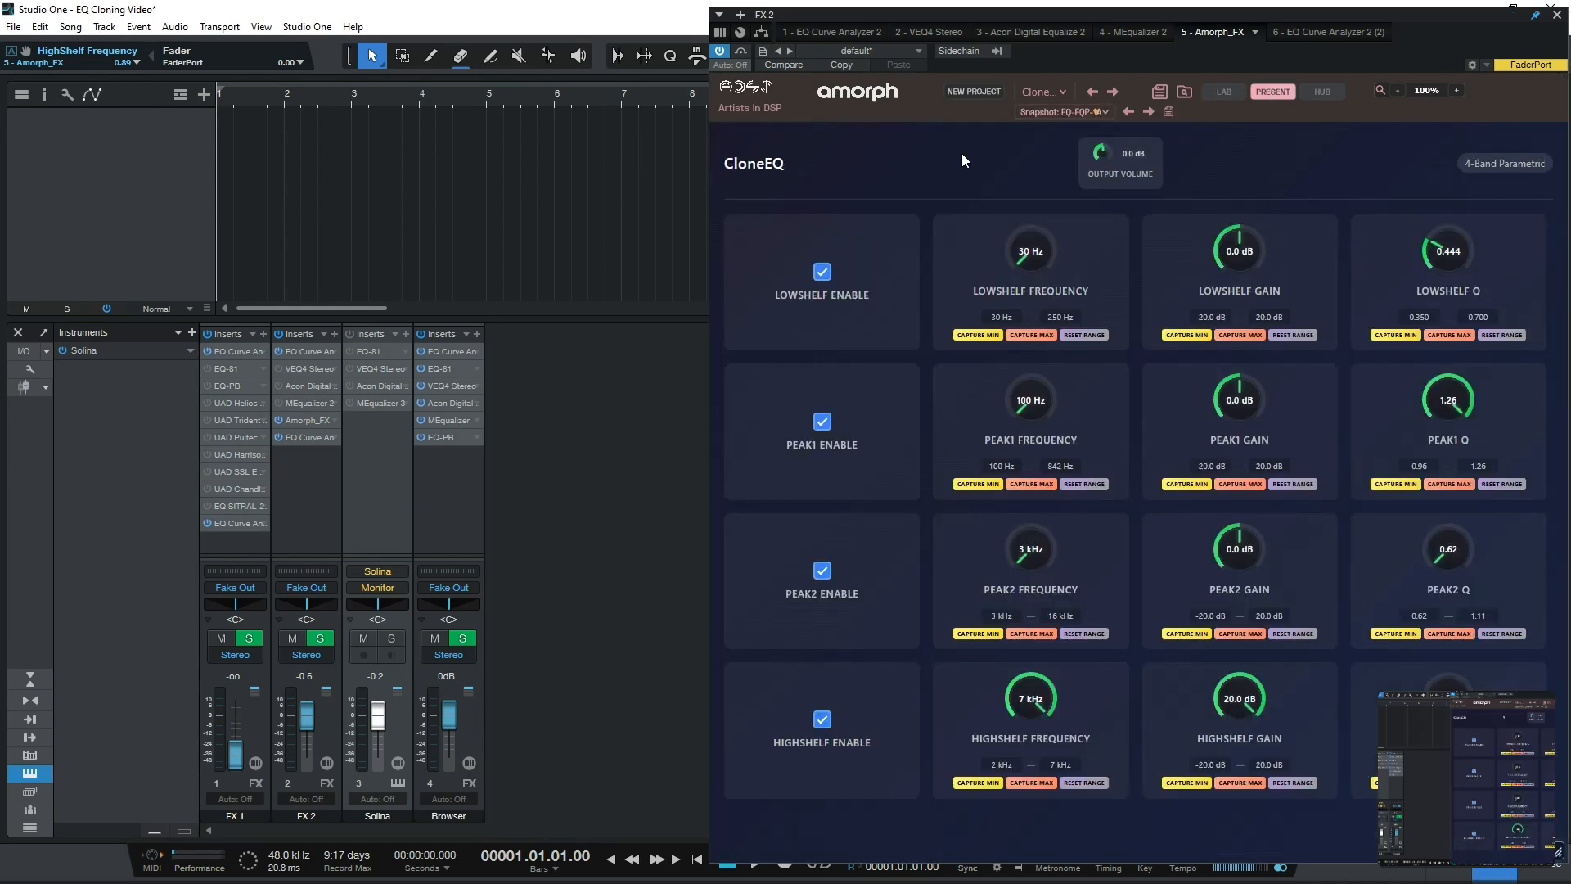